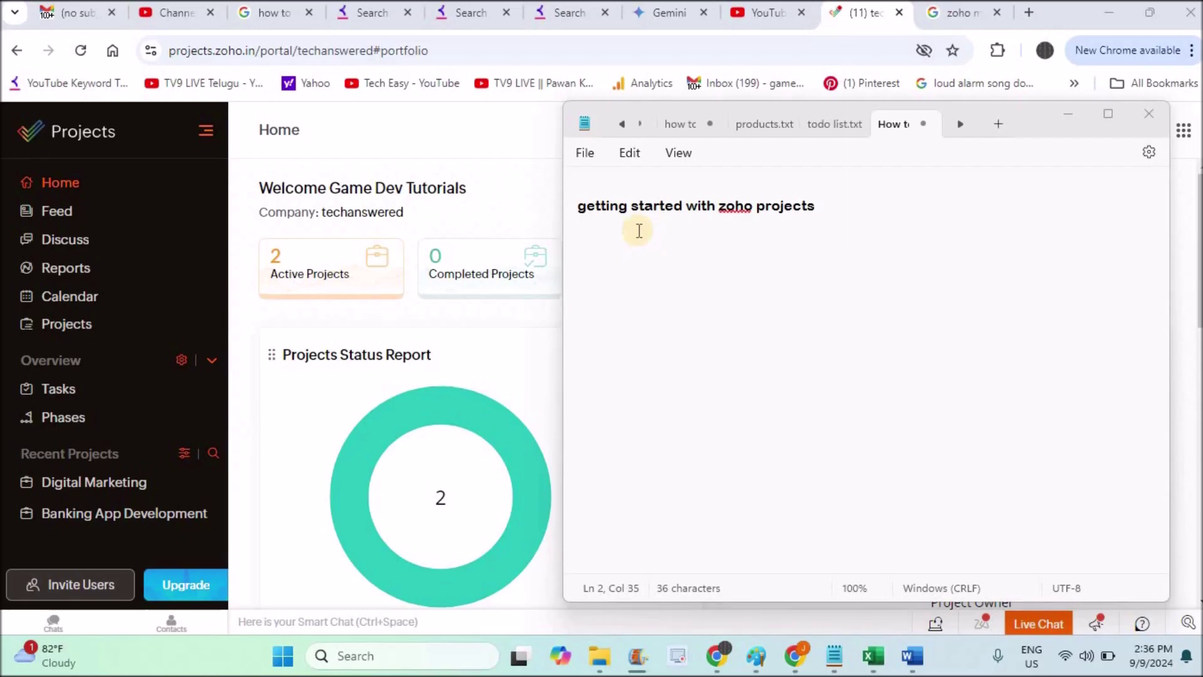
- Bring the Zoho Projects Portfolio dashboard in front of Notepad
{"action": "left_click", "coordinate": [499, 145]}
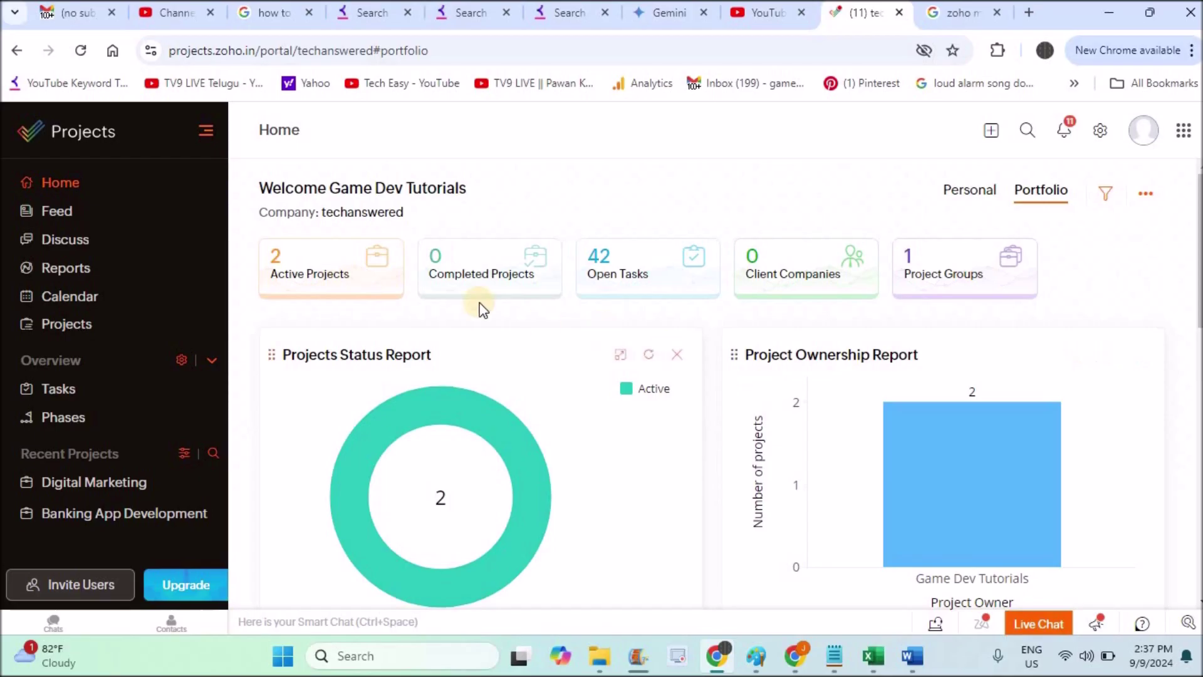
{"action": "left_click", "coordinate": [209, 136]}
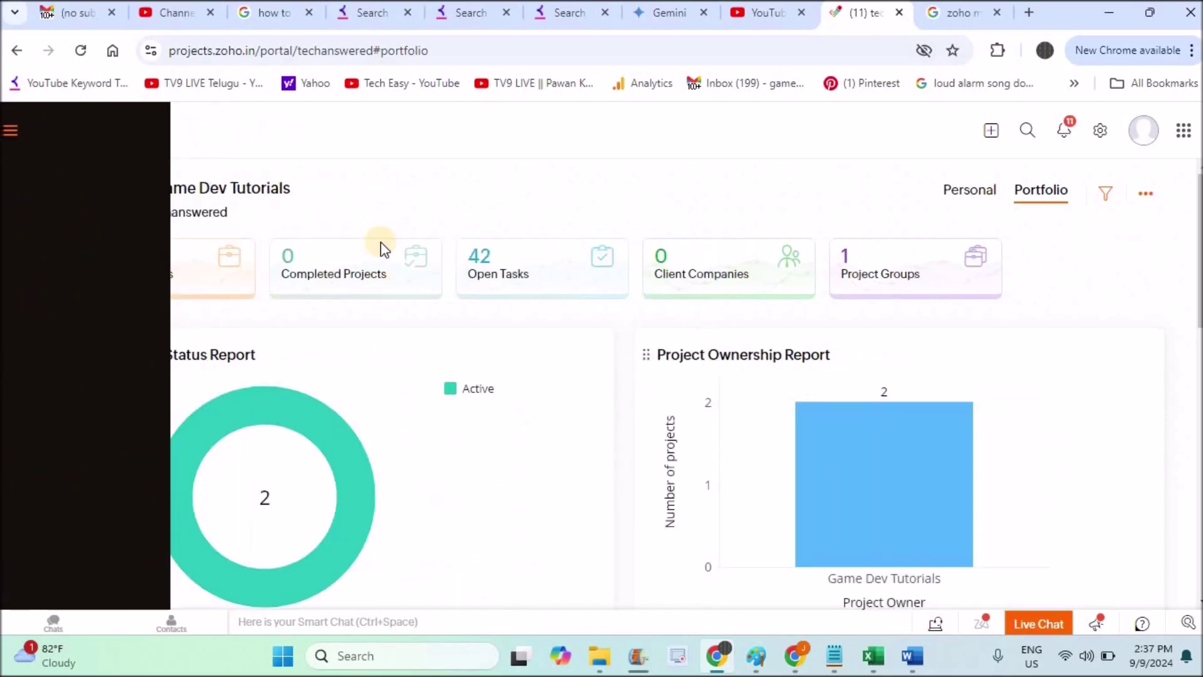
{"action": "left_click", "coordinate": [9, 131]}
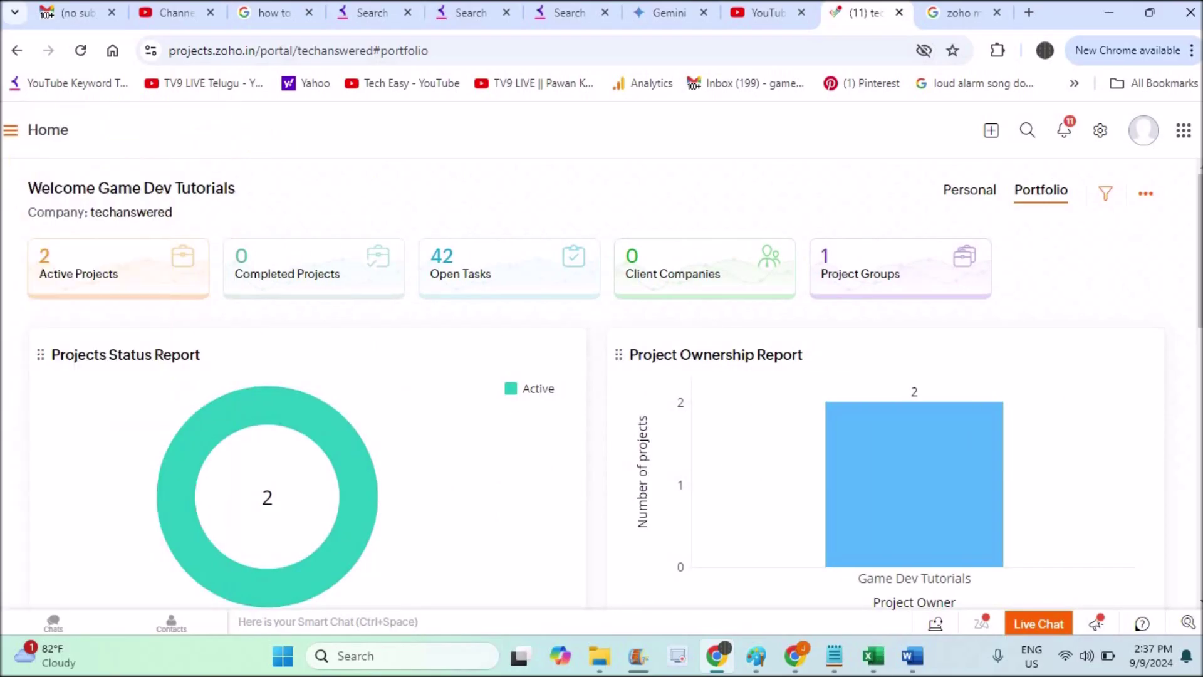
{"action": "mouse_move", "coordinate": [11, 128]}
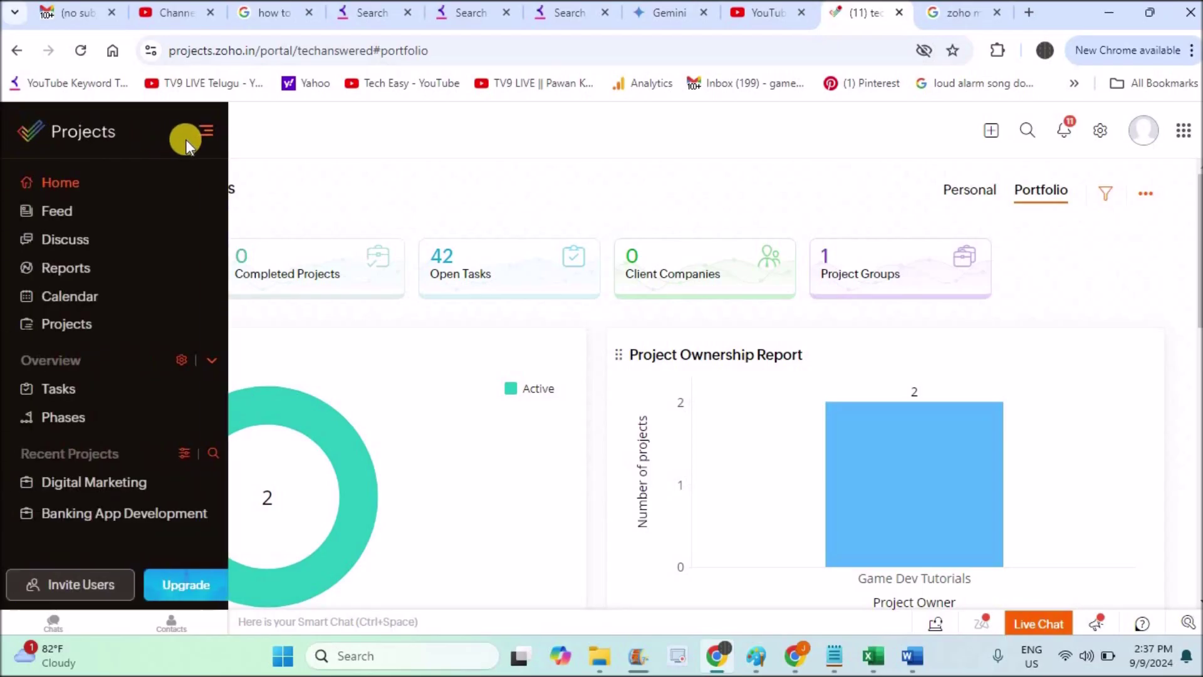
{"action": "left_click", "coordinate": [209, 130]}
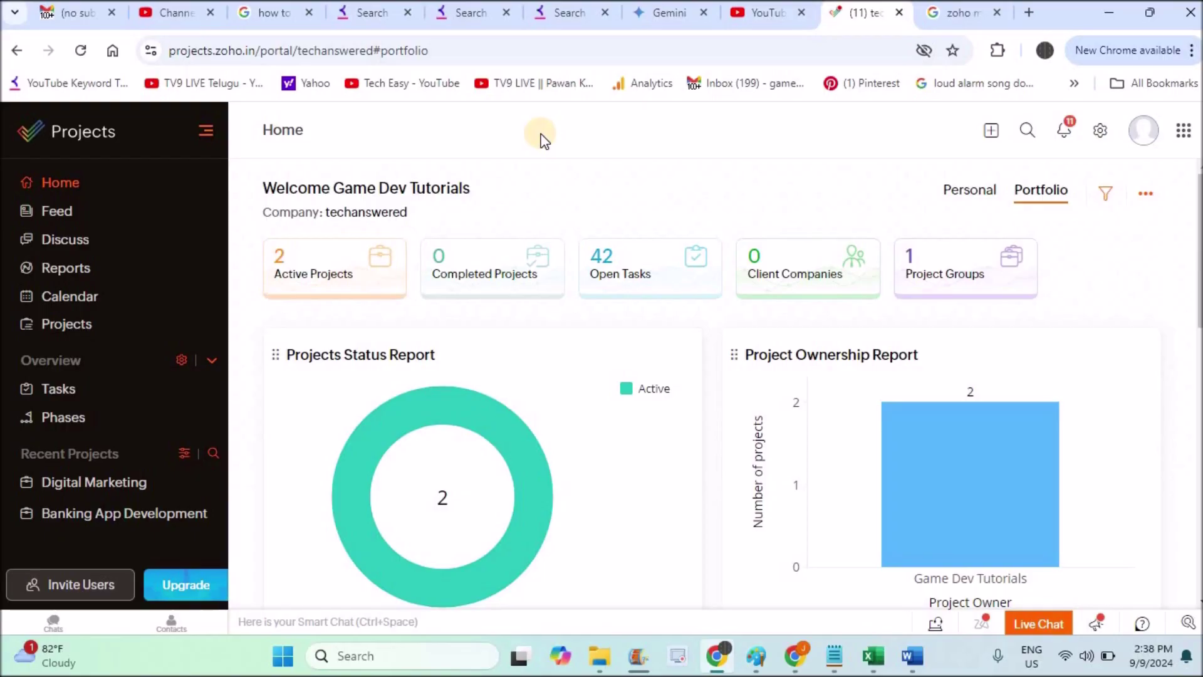
{"action": "left_click", "coordinate": [100, 326]}
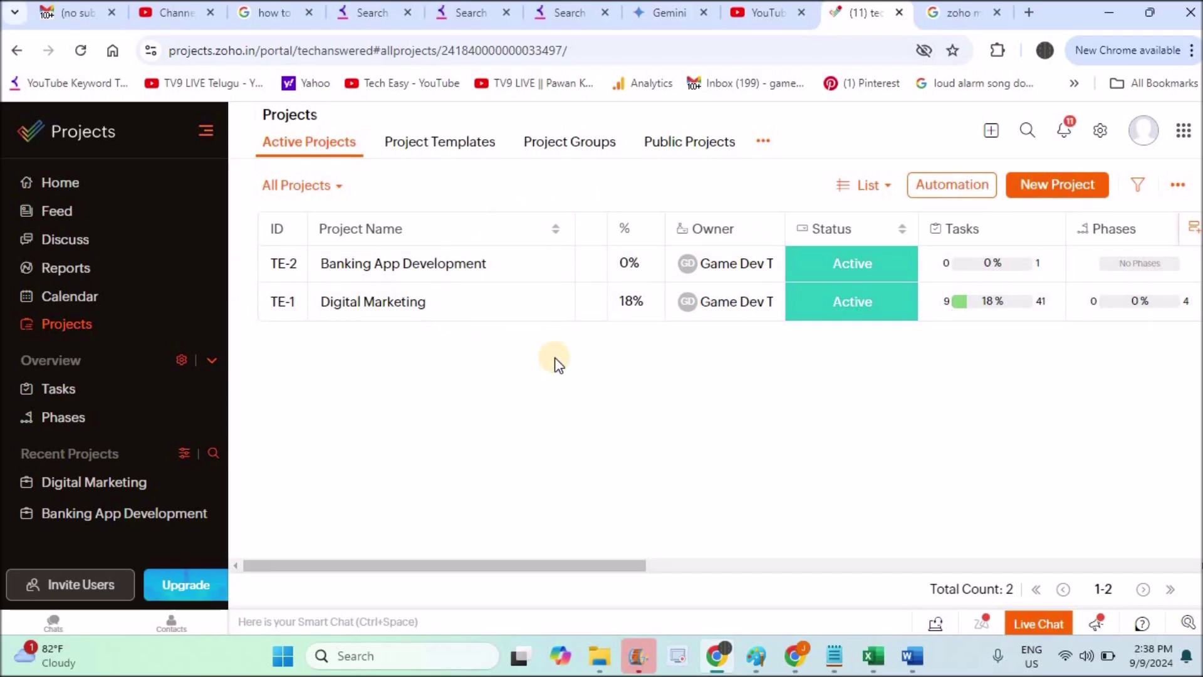
- Browse the new-project Template Gallery's Software/IT, Construction and Manufacturing tabs, then return to All
{"action": "left_click", "coordinate": [1037, 191]}
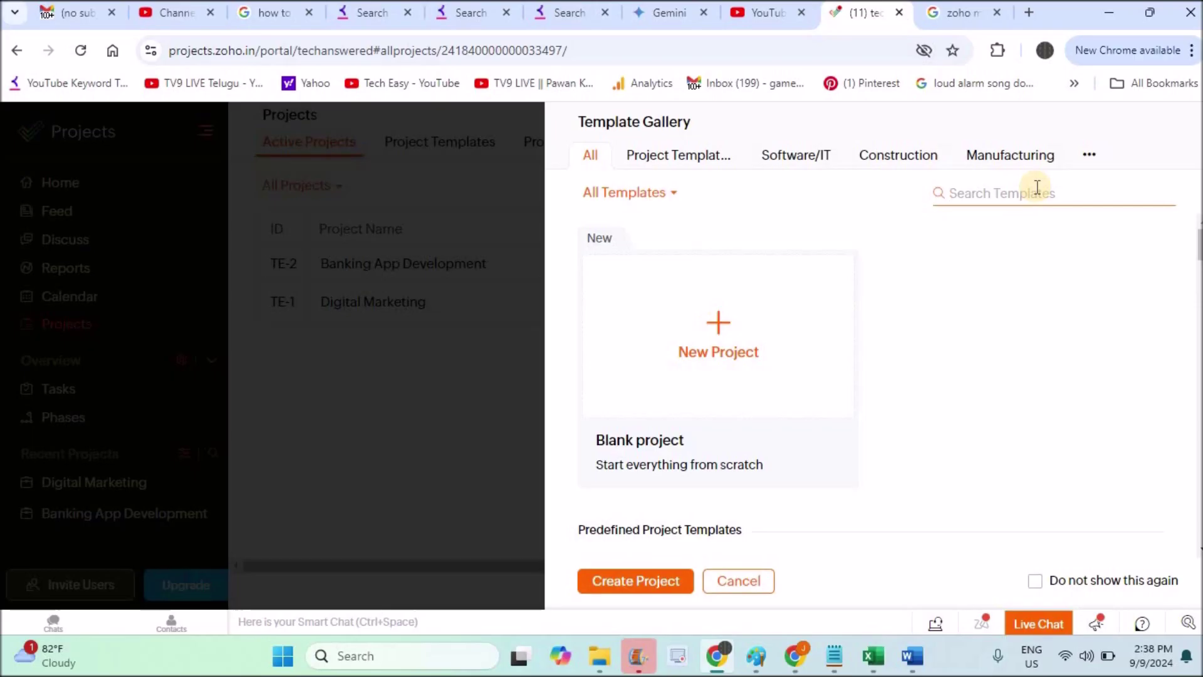
{"action": "left_click", "coordinate": [812, 222]}
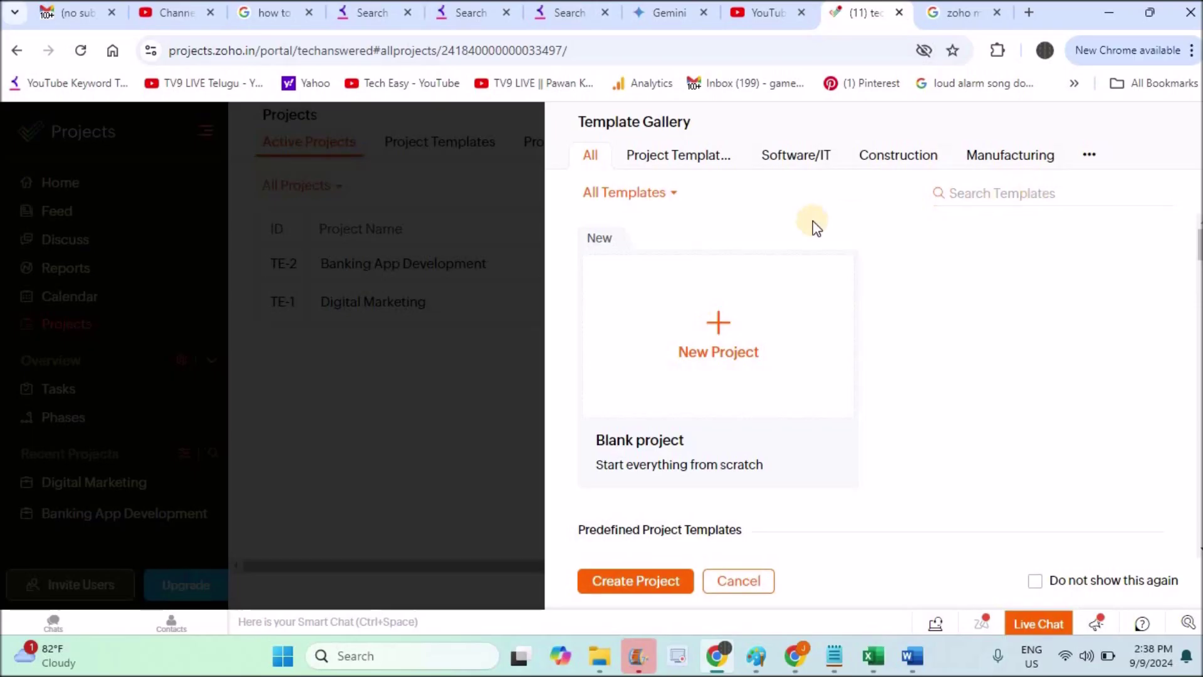
{"action": "left_click", "coordinate": [673, 160]}
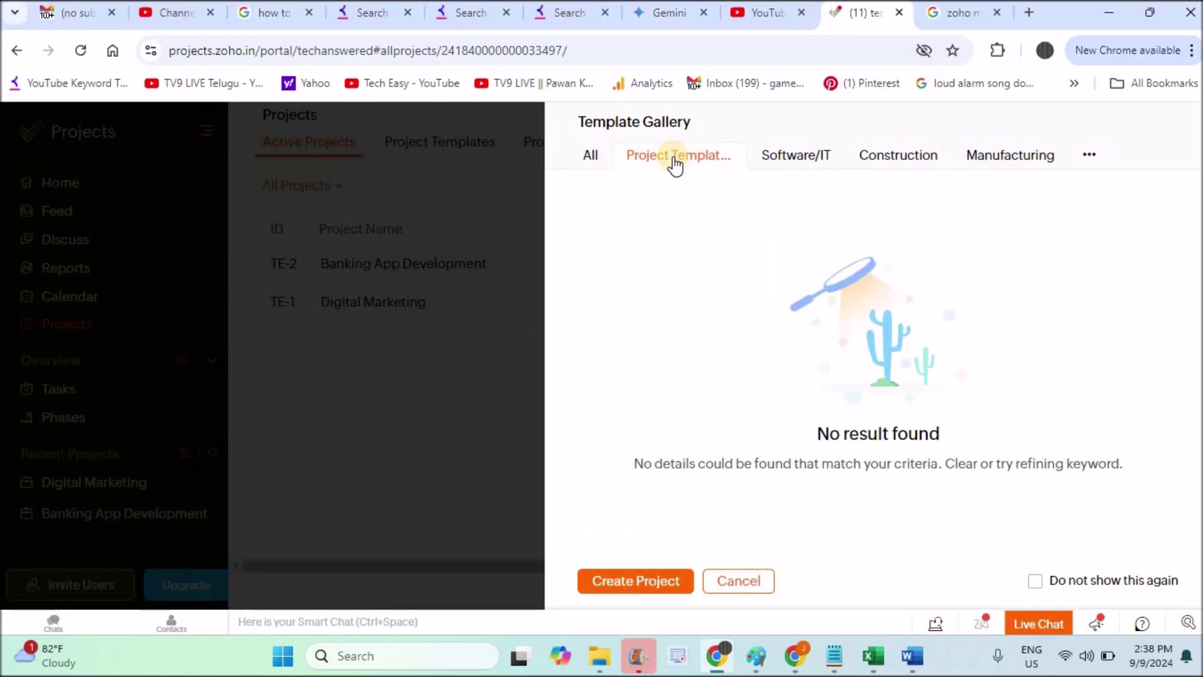
{"action": "left_click", "coordinate": [795, 157]}
{"action": "left_click", "coordinate": [917, 162]}
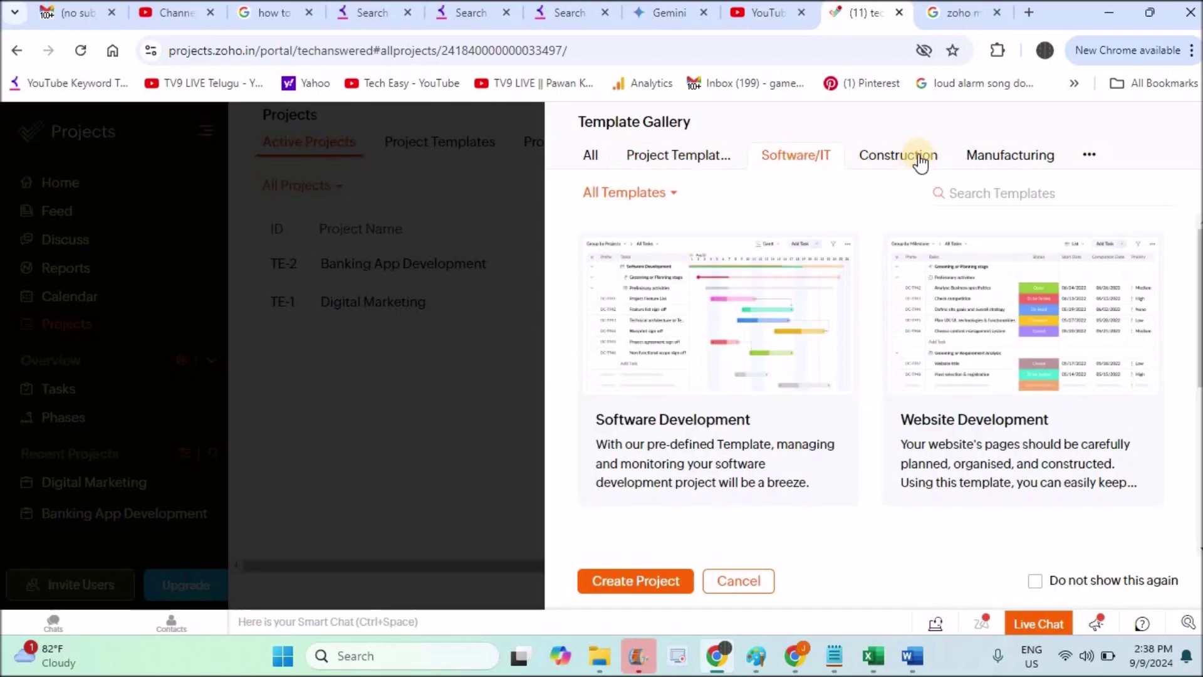
{"action": "left_click", "coordinate": [996, 167]}
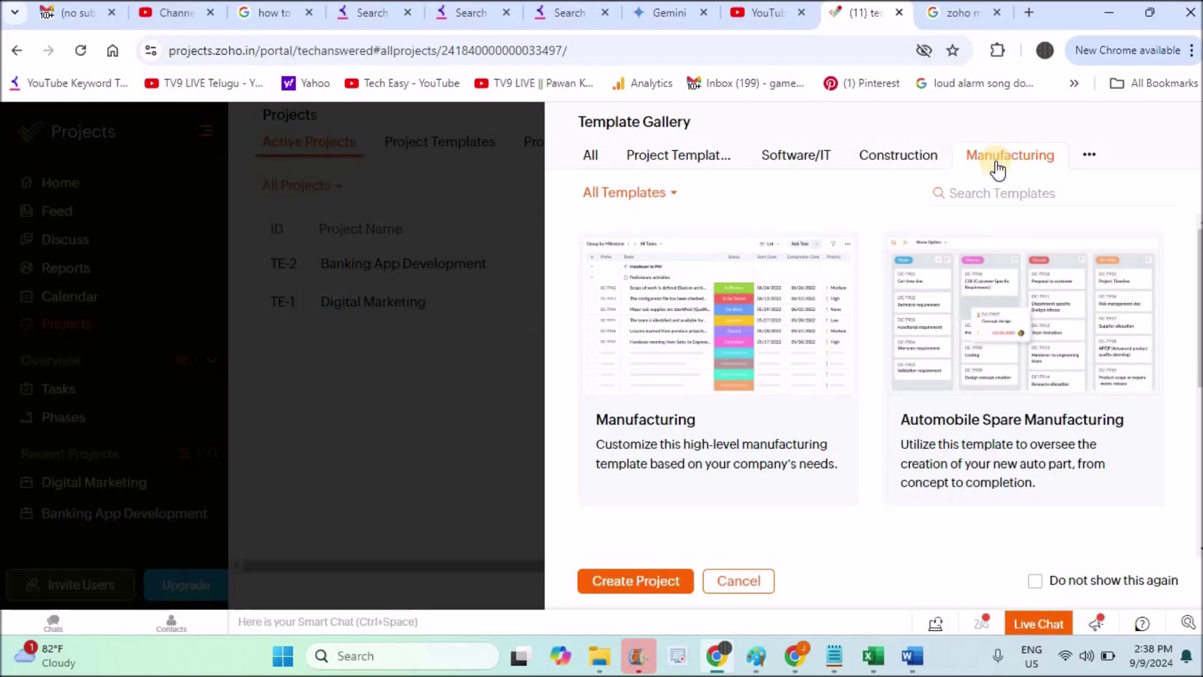
{"action": "mouse_move", "coordinate": [771, 289]}
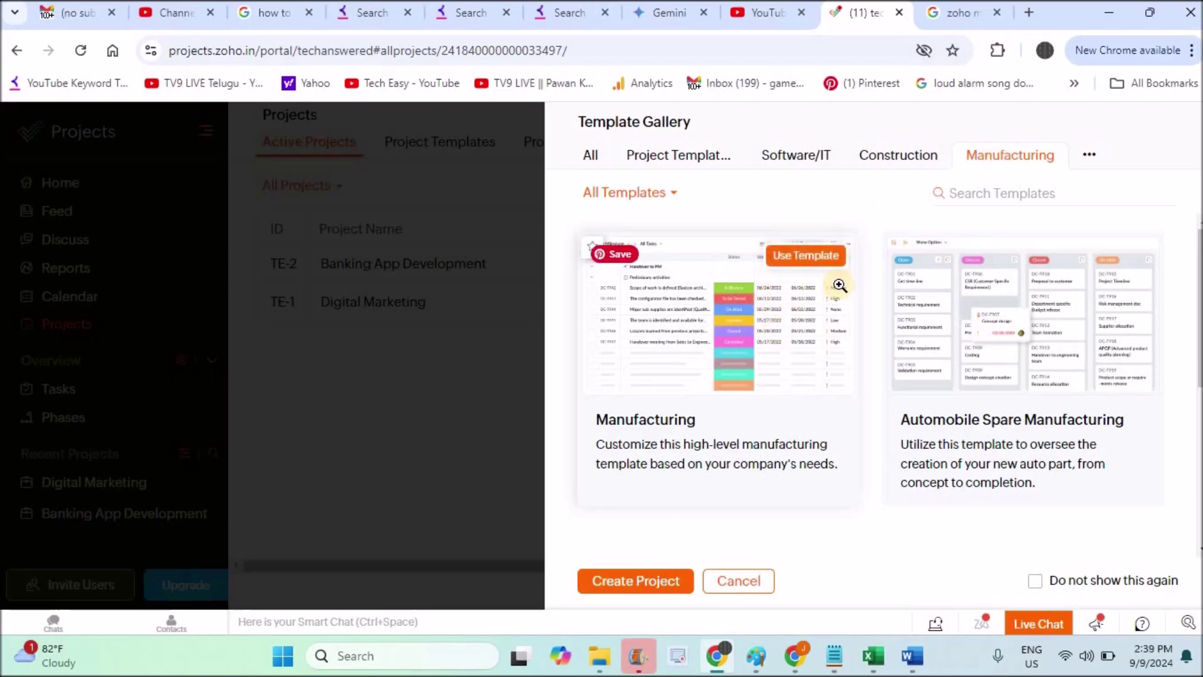
{"action": "left_click", "coordinate": [592, 156]}
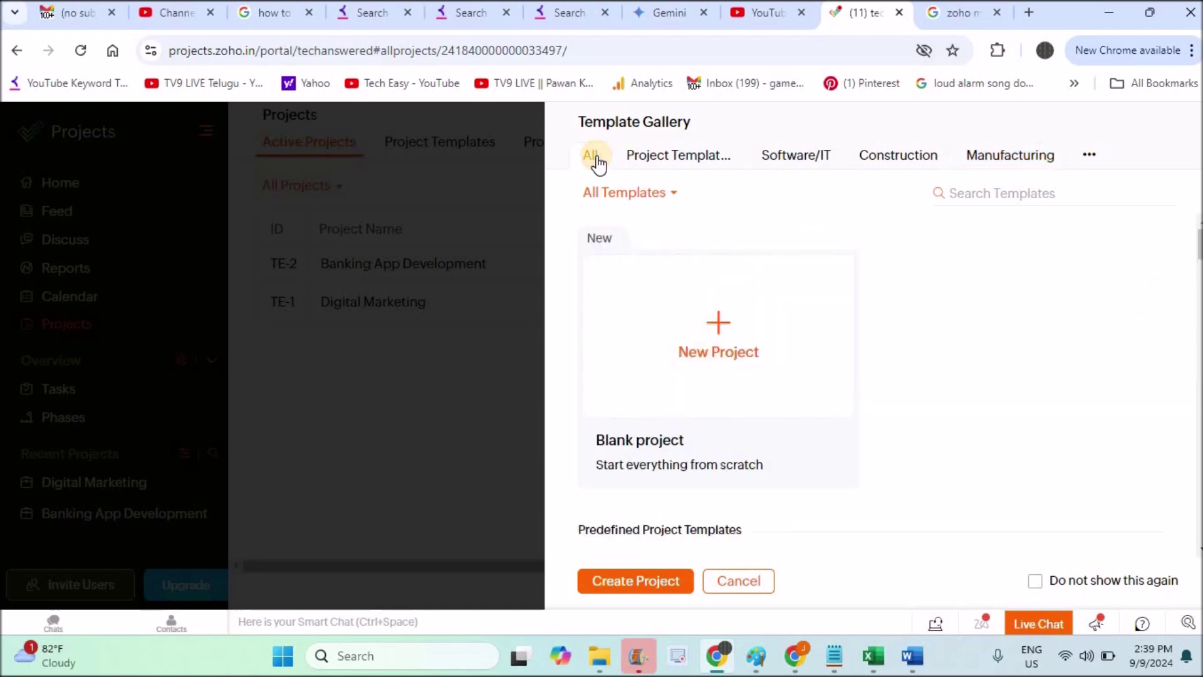
- Start a blank project titled 'Car Racing Mobile Game', correcting the typos
{"action": "left_click", "coordinate": [719, 322]}
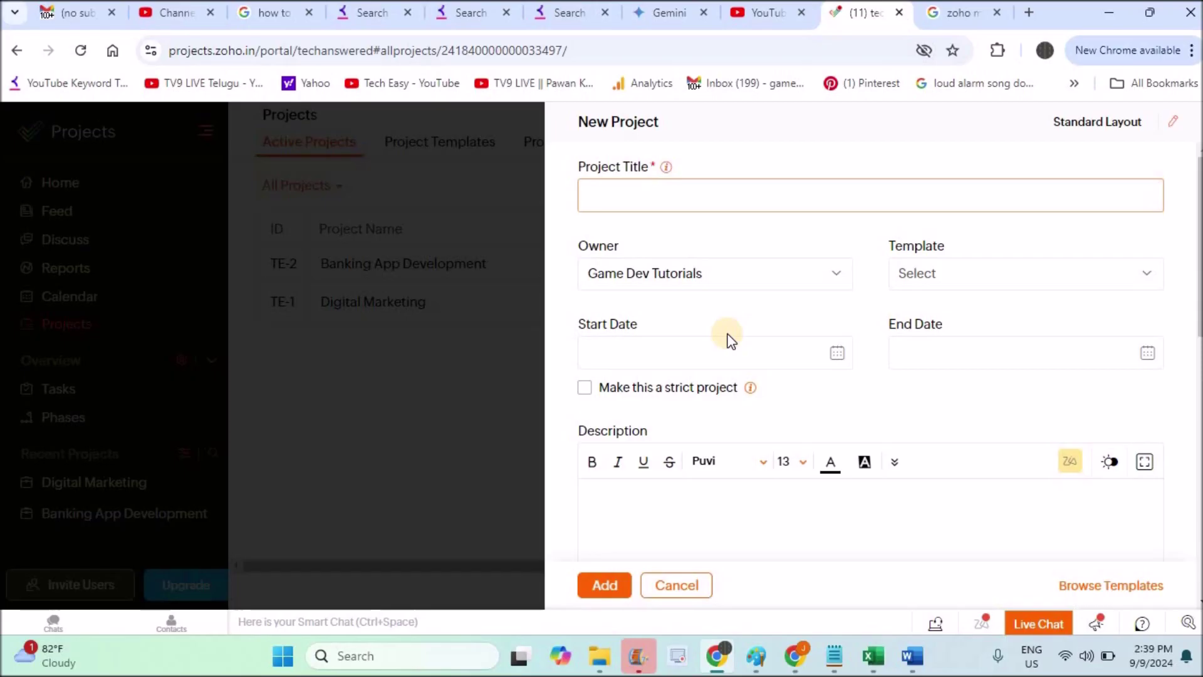
{"action": "type", "text": "Car C"}
{"action": "key", "text": "Num_Lock"}
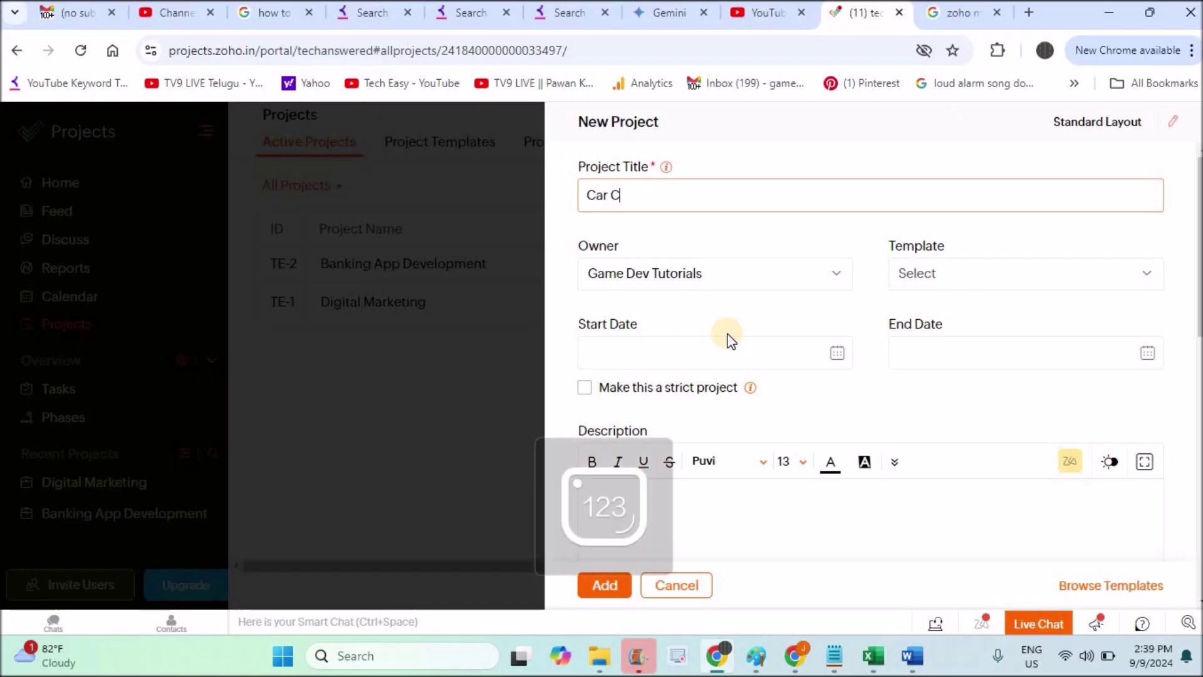
{"action": "key", "text": "BackSpace"}
{"action": "type", "text": "Racing Mobil"}
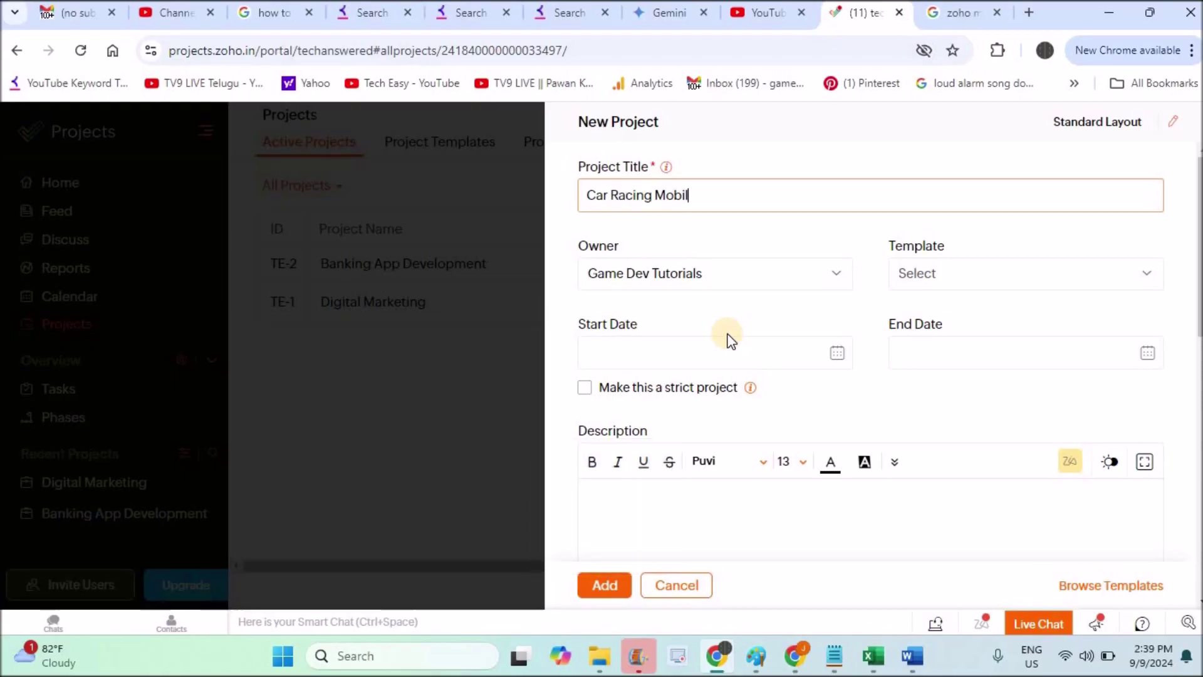
{"action": "type", "text": "e Gmae"}
{"action": "key", "text": "BackSpace"}
{"action": "key", "text": "BackSpace"}
{"action": "key", "text": "BackSpace"}
{"action": "type", "text": "ame"}
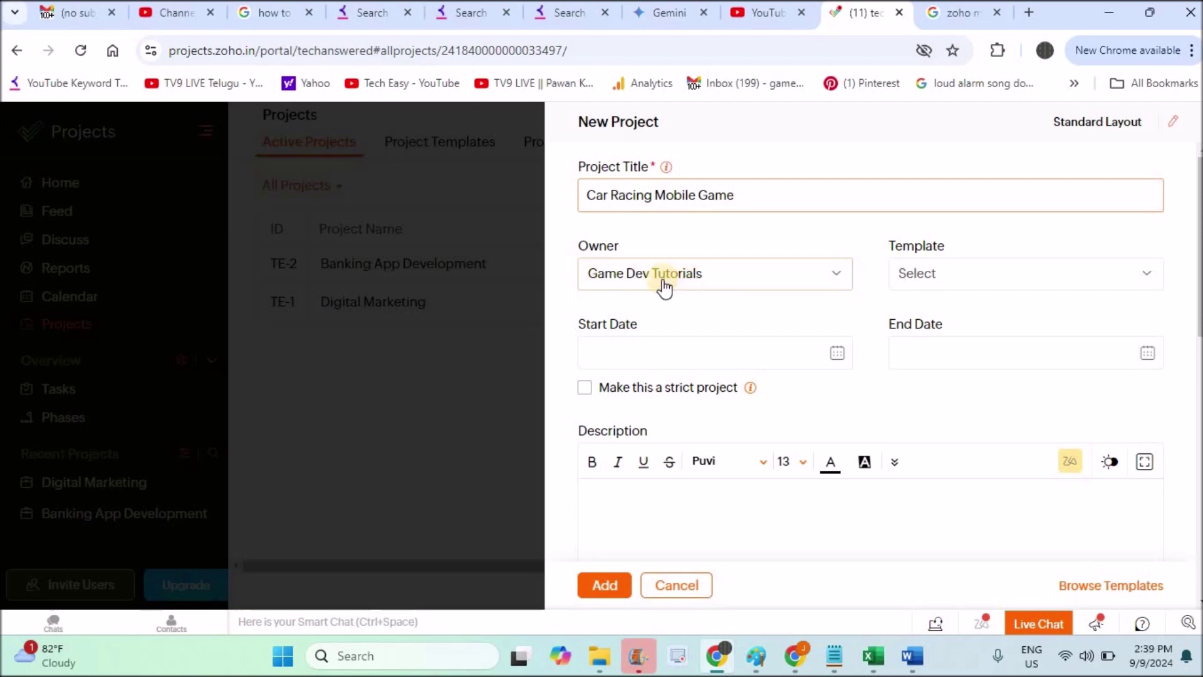
- Check the Owner and Template dropdowns, keeping the current owner and no template
{"action": "left_click", "coordinate": [837, 278]}
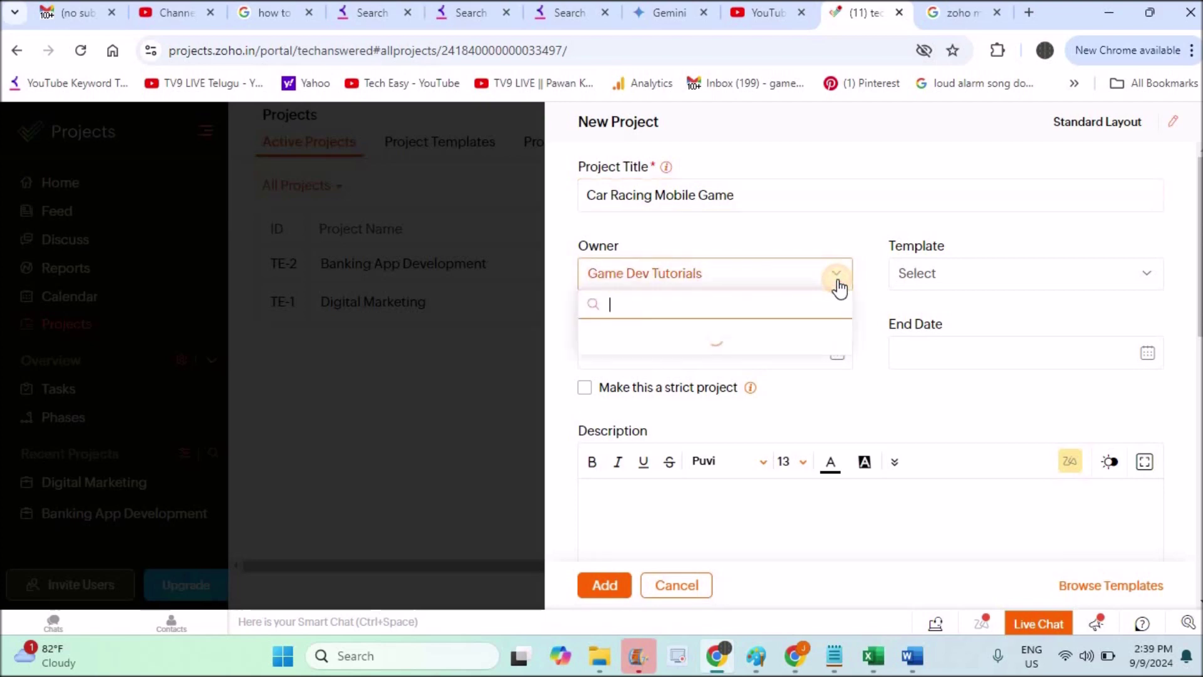
{"action": "left_click", "coordinate": [720, 235]}
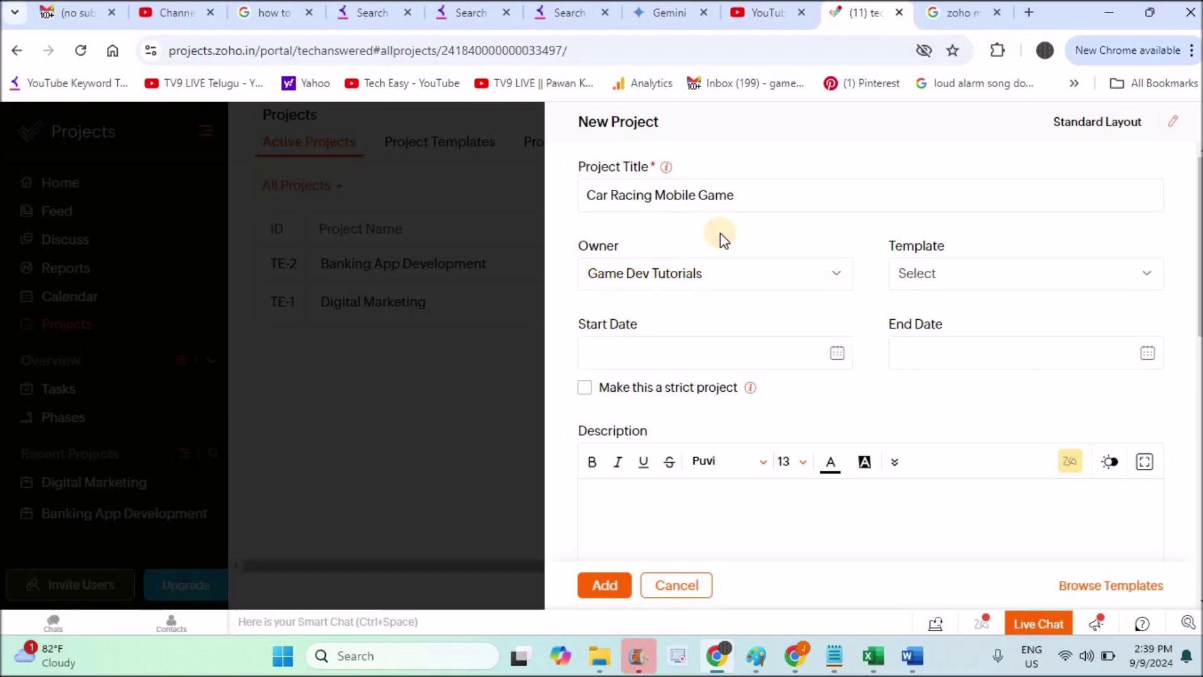
{"action": "left_click", "coordinate": [633, 279]}
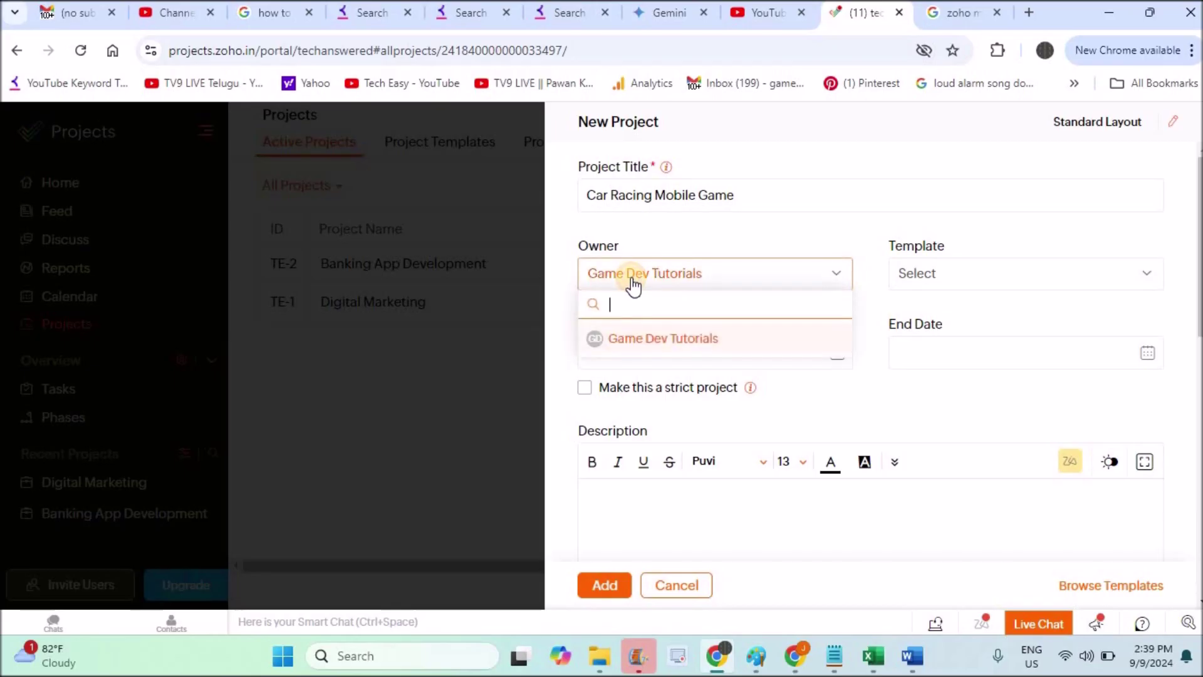
{"action": "left_click", "coordinate": [694, 238]}
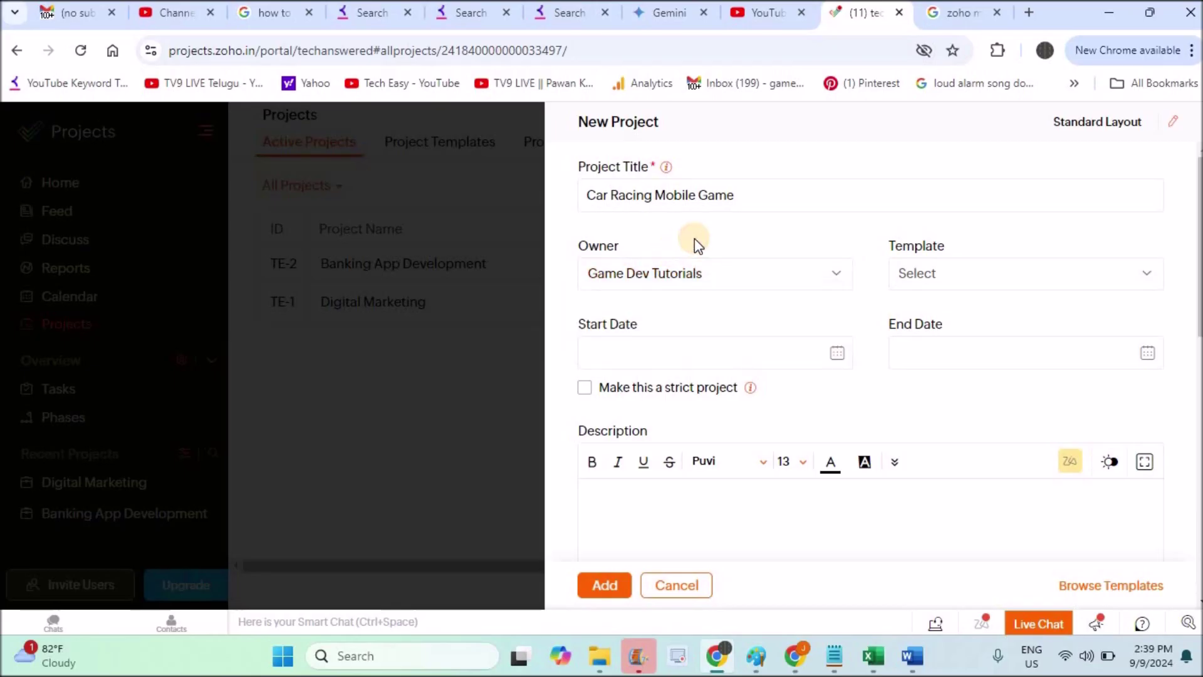
{"action": "left_click", "coordinate": [953, 276]}
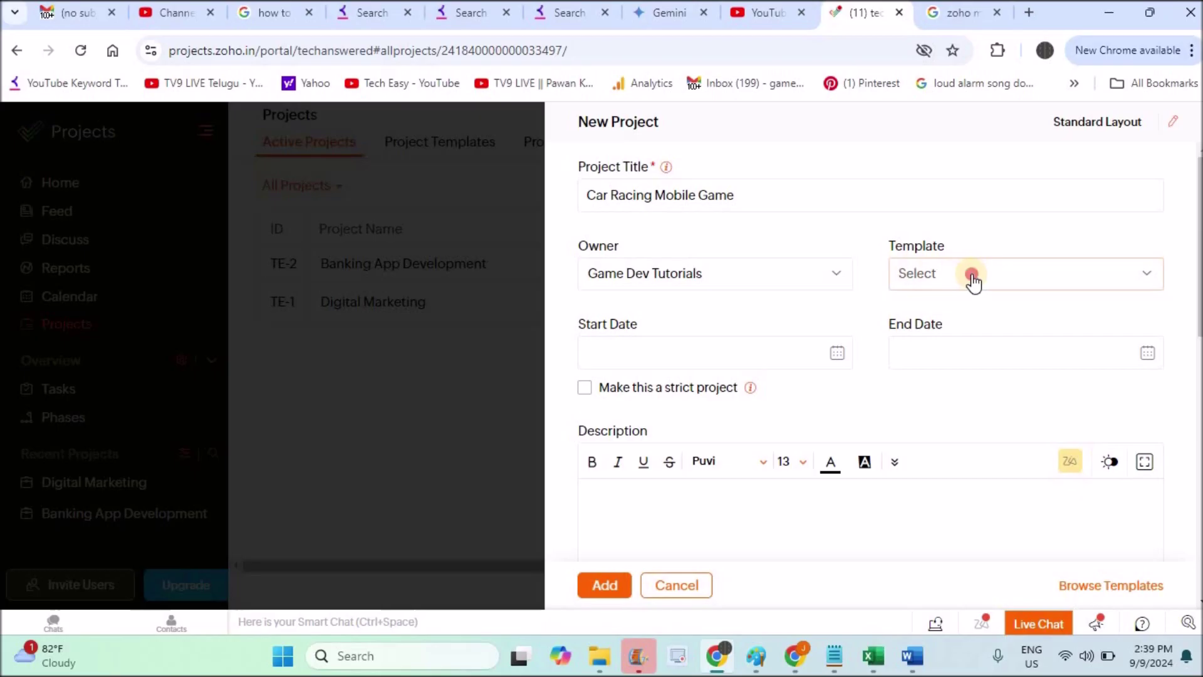
{"action": "left_click", "coordinate": [911, 216]}
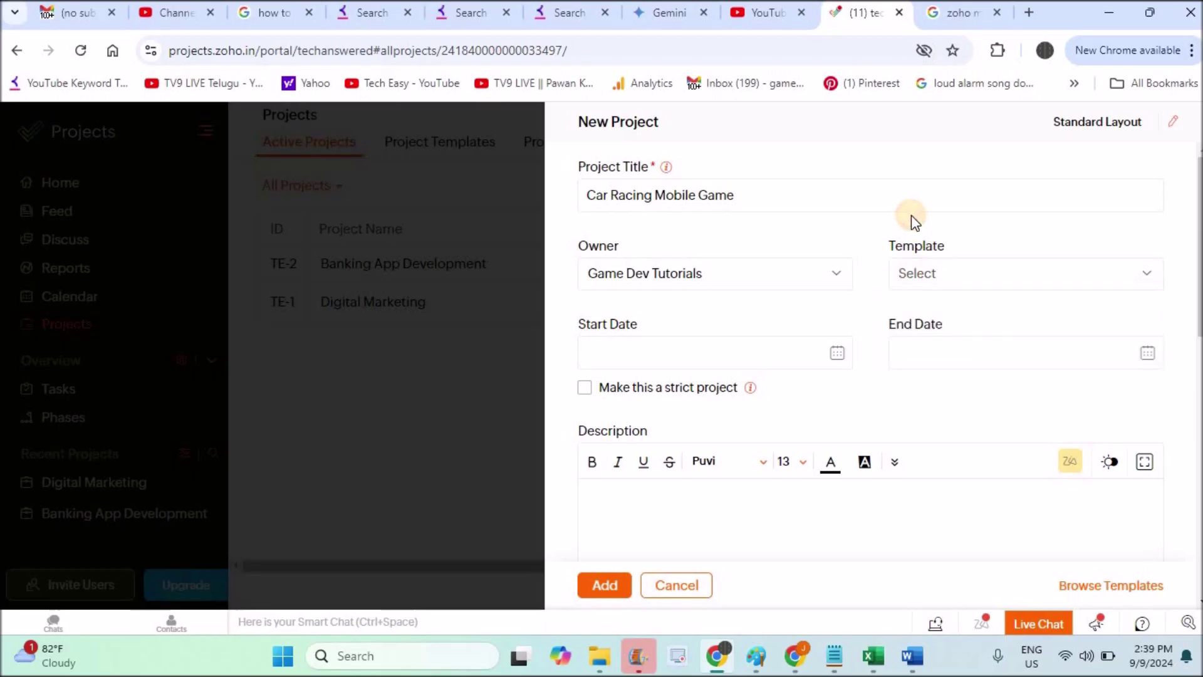
{"action": "left_click", "coordinate": [838, 353]}
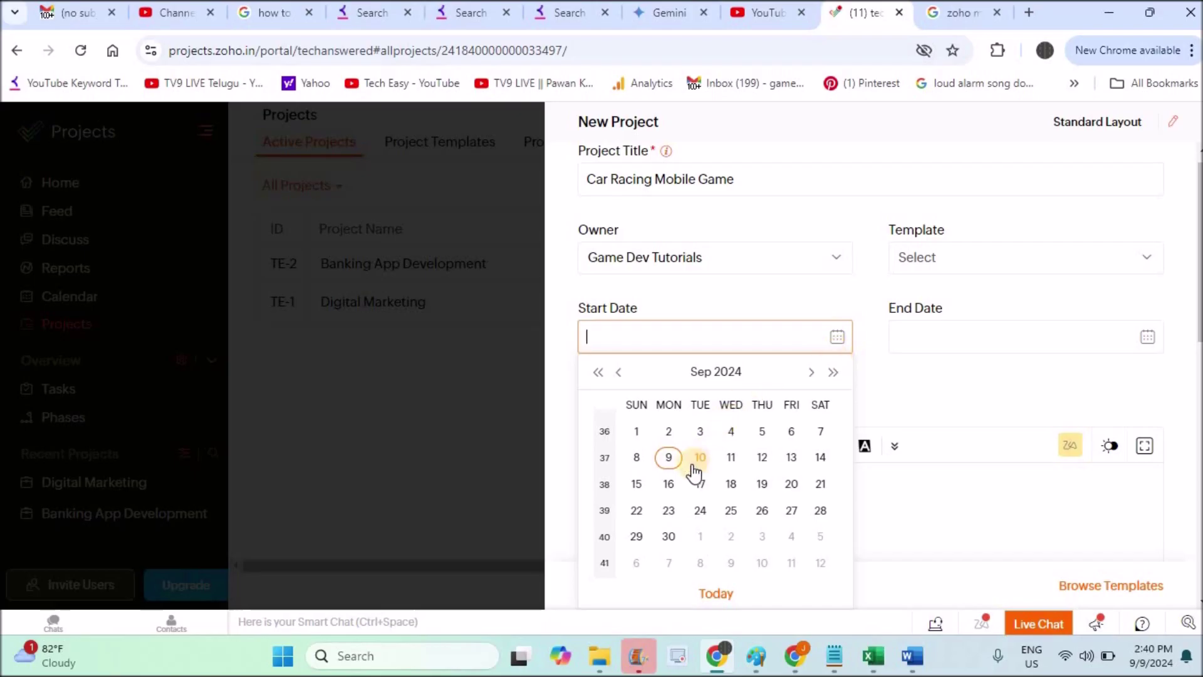
- Set the start date to 09-09-2024 and the end date to 01-15-2025
{"action": "left_click", "coordinate": [673, 460]}
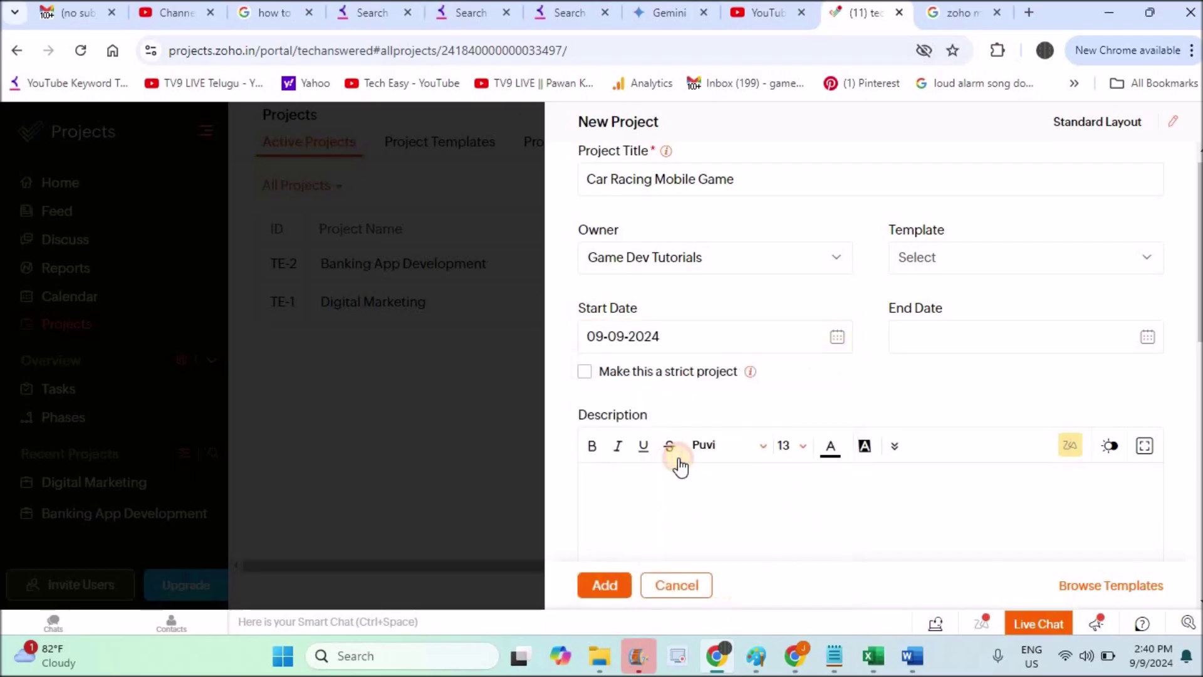
{"action": "left_click", "coordinate": [1150, 348]}
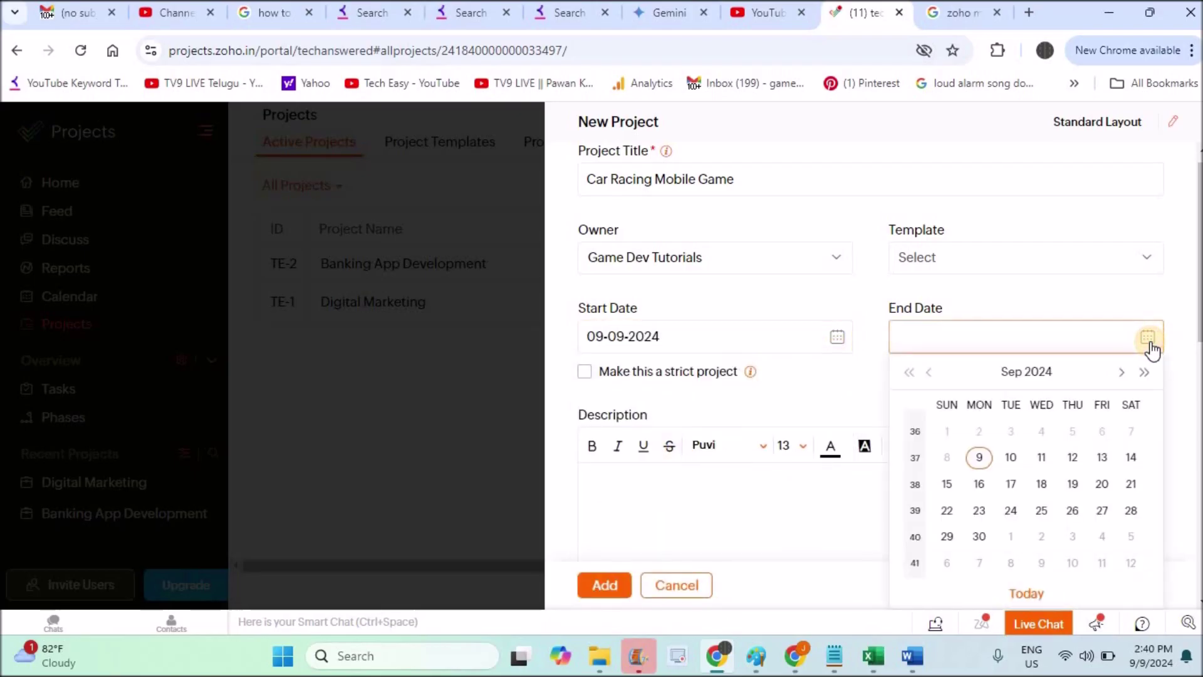
{"action": "left_click", "coordinate": [1122, 372]}
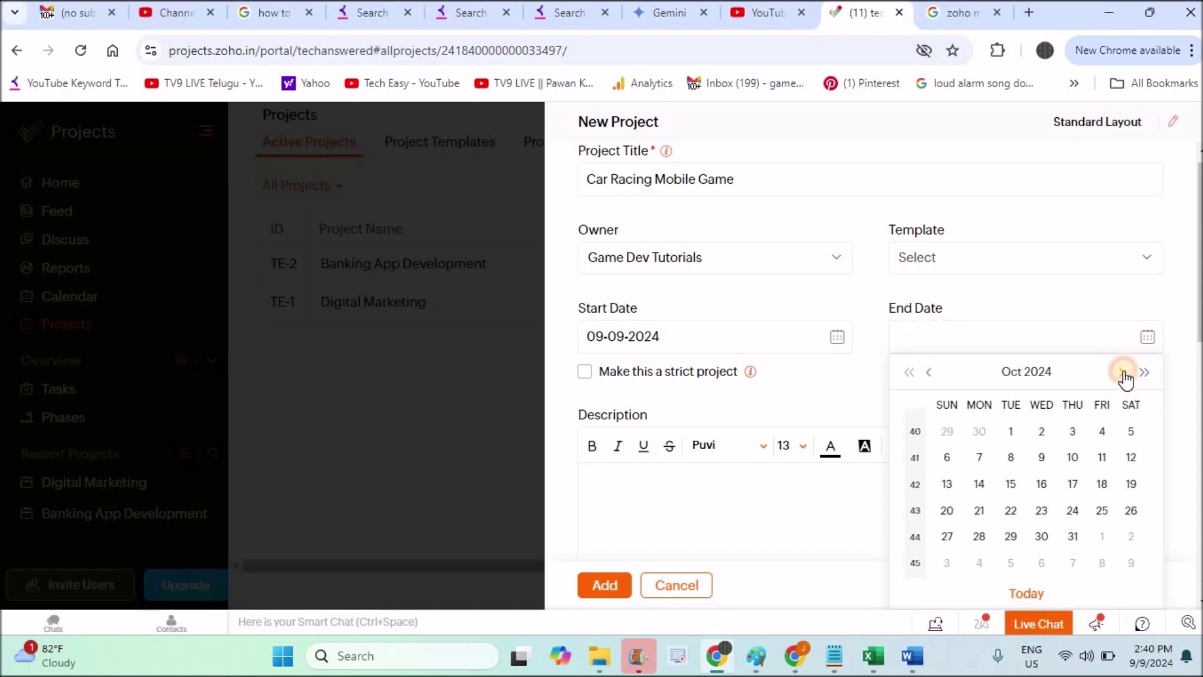
{"action": "left_click", "coordinate": [1122, 372]}
{"action": "left_click", "coordinate": [1122, 372]}
{"action": "left_click", "coordinate": [1122, 372]}
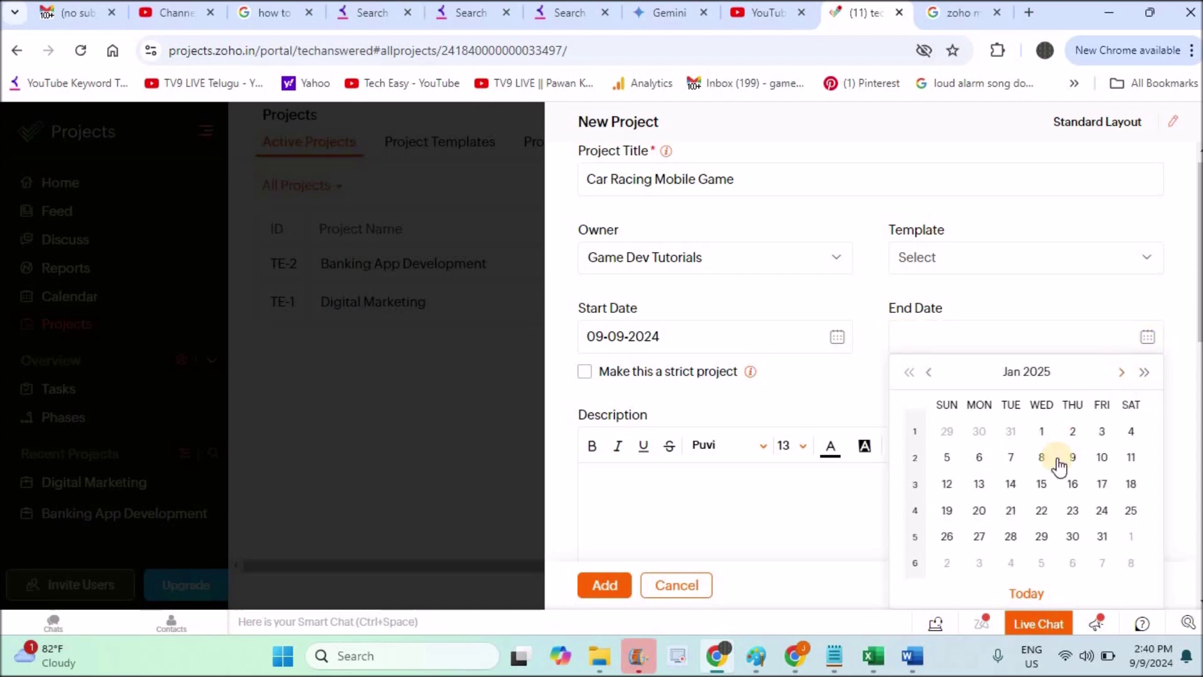
{"action": "left_click", "coordinate": [1042, 483]}
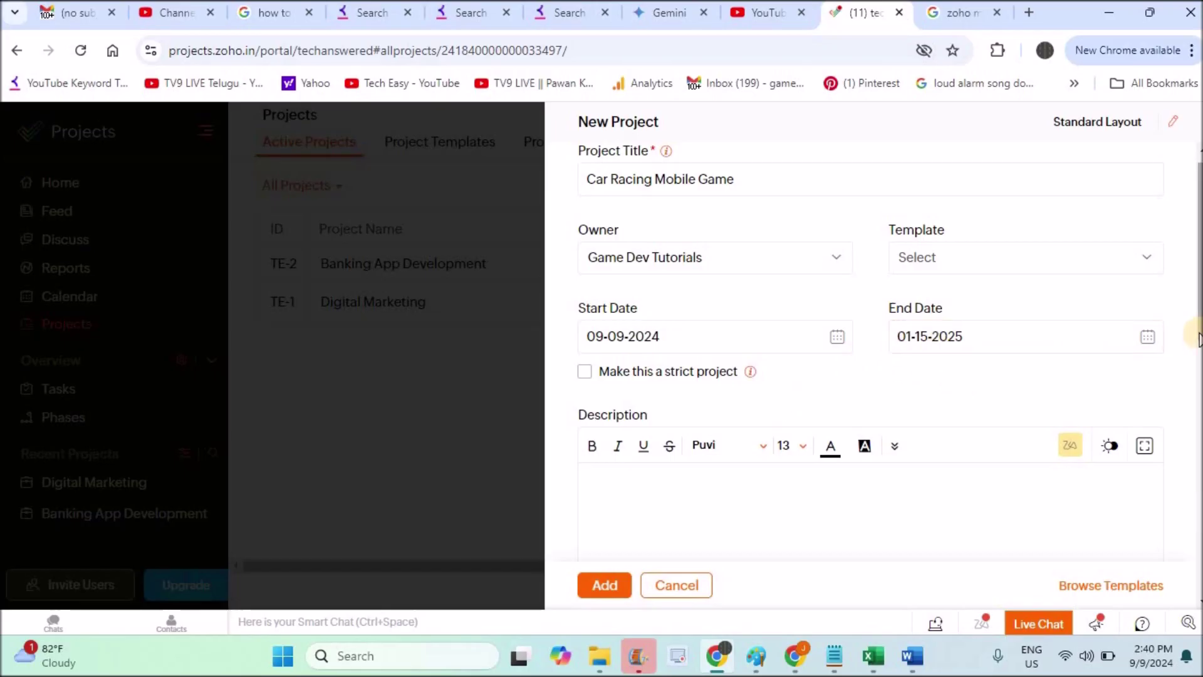
{"action": "scroll", "coordinate": [1190, 345], "scroll_direction": "down", "scroll_amount": 3}
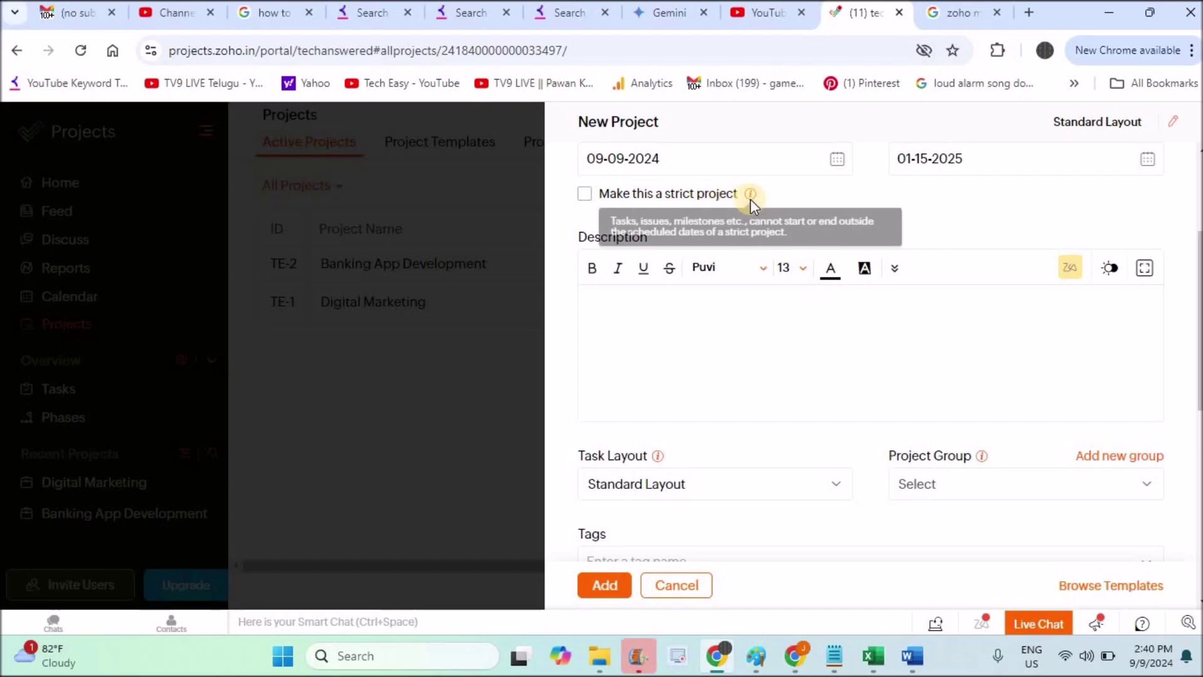
- Toggle 'Make this a strict project' on and back off, leaving it non-strict
{"action": "mouse_move", "coordinate": [751, 195]}
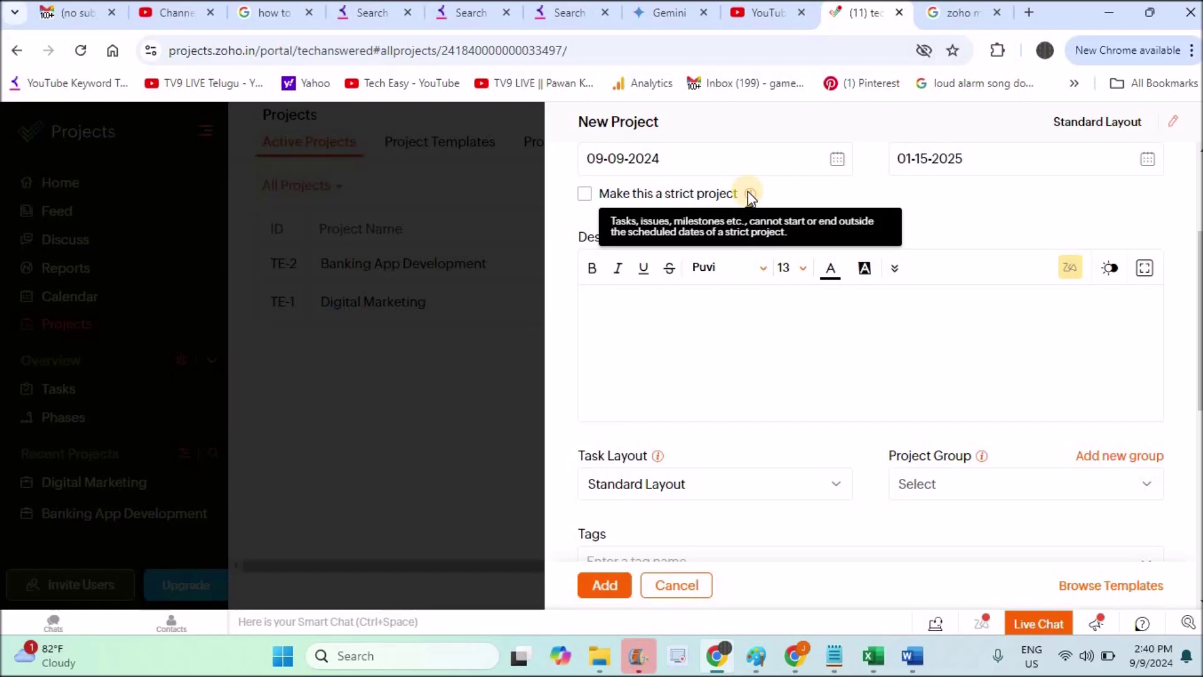
{"action": "left_click", "coordinate": [584, 195]}
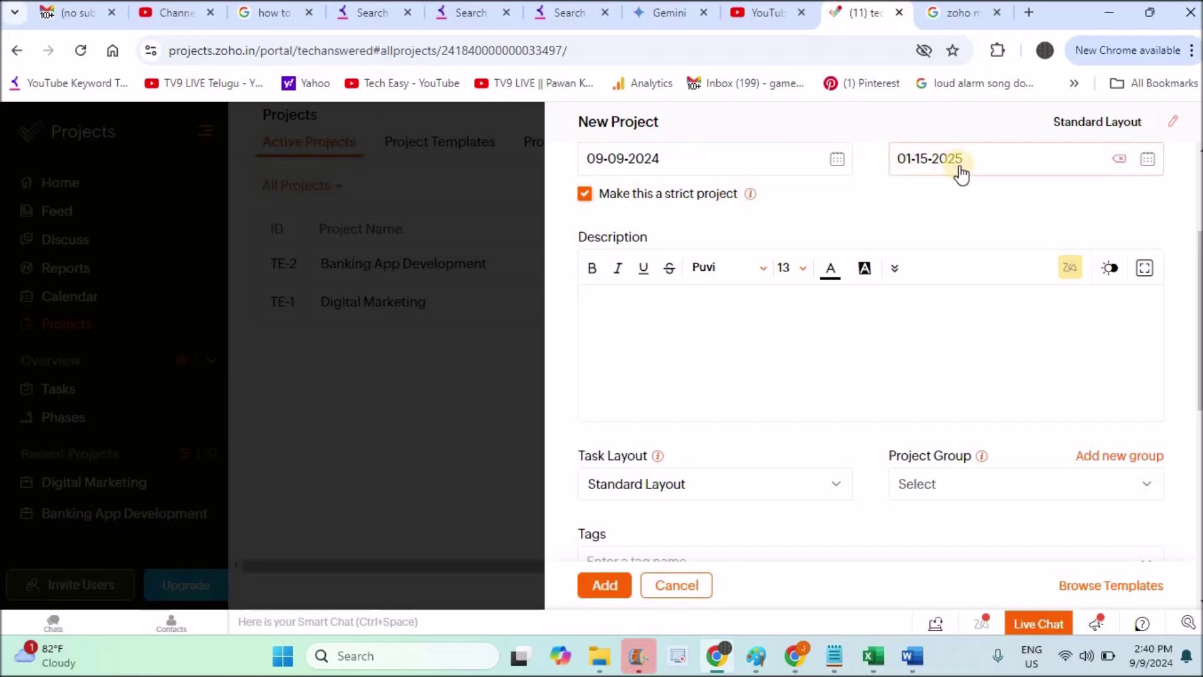
{"action": "left_click", "coordinate": [586, 195]}
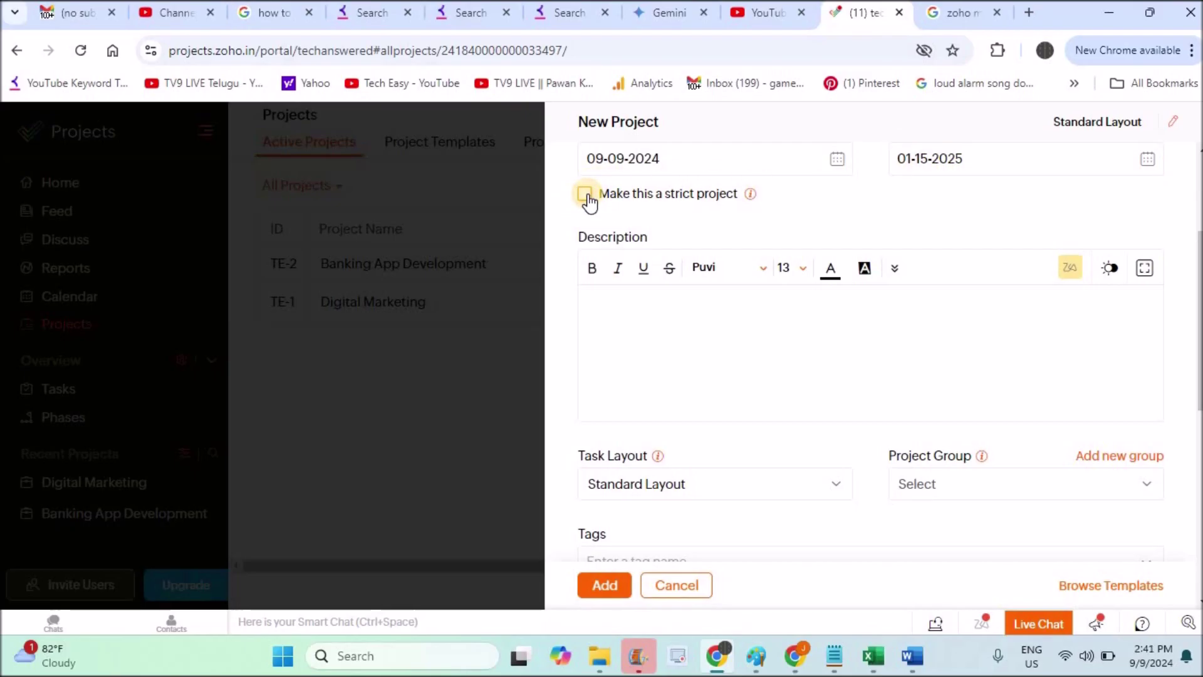
- Enter the project description 'Developing a car for so....'
{"action": "left_click", "coordinate": [647, 322]}
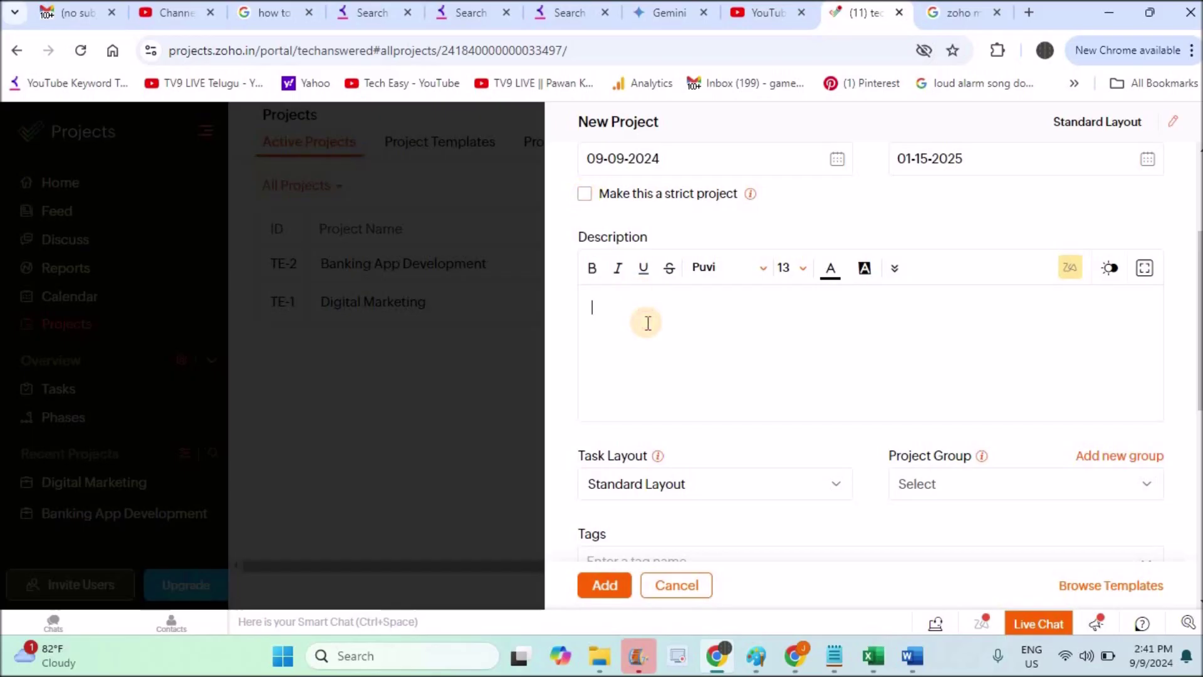
{"action": "type", "text": "Developing a car for so....."}
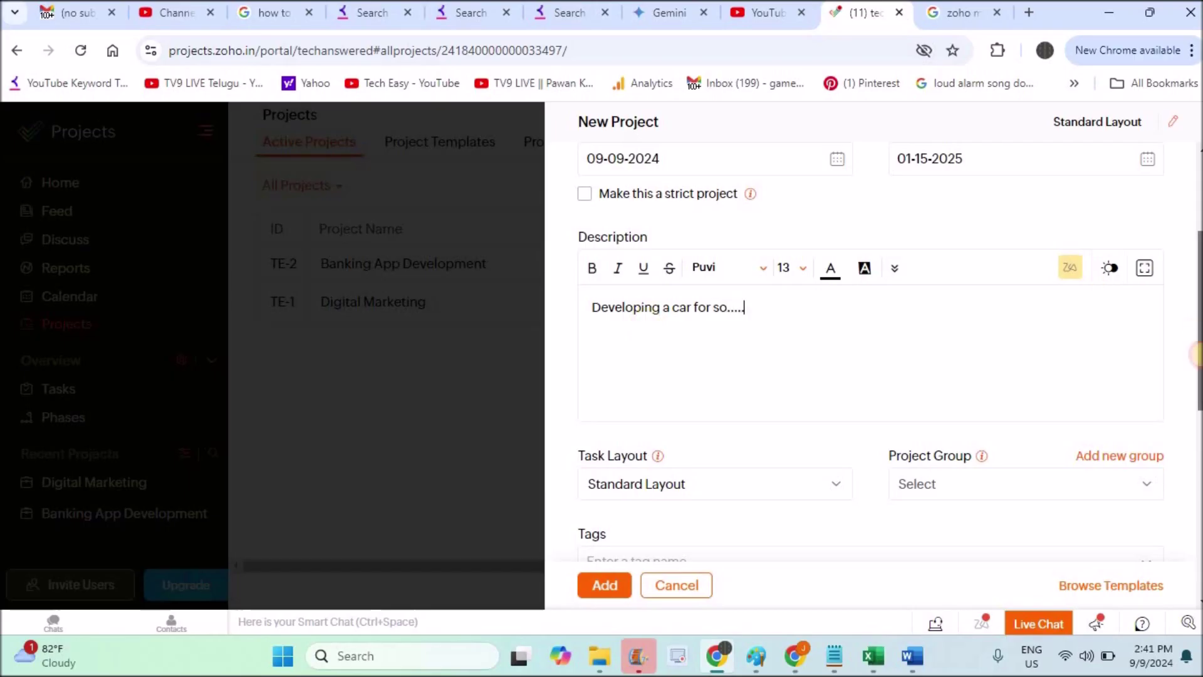
{"action": "scroll", "coordinate": [1196, 354], "scroll_direction": "down", "scroll_amount": 4}
- Check the Task Layout choices, leaving the layout unchanged
{"action": "scroll", "coordinate": [1197, 354], "scroll_direction": "up", "scroll_amount": 1}
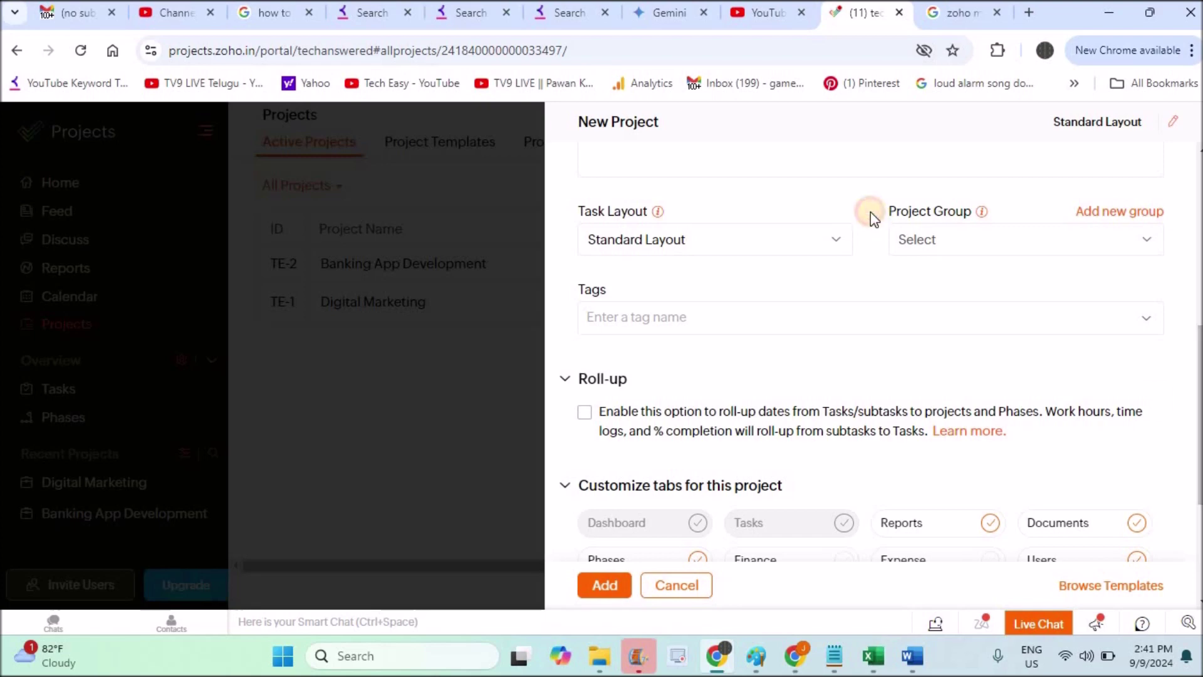
{"action": "left_click", "coordinate": [836, 241]}
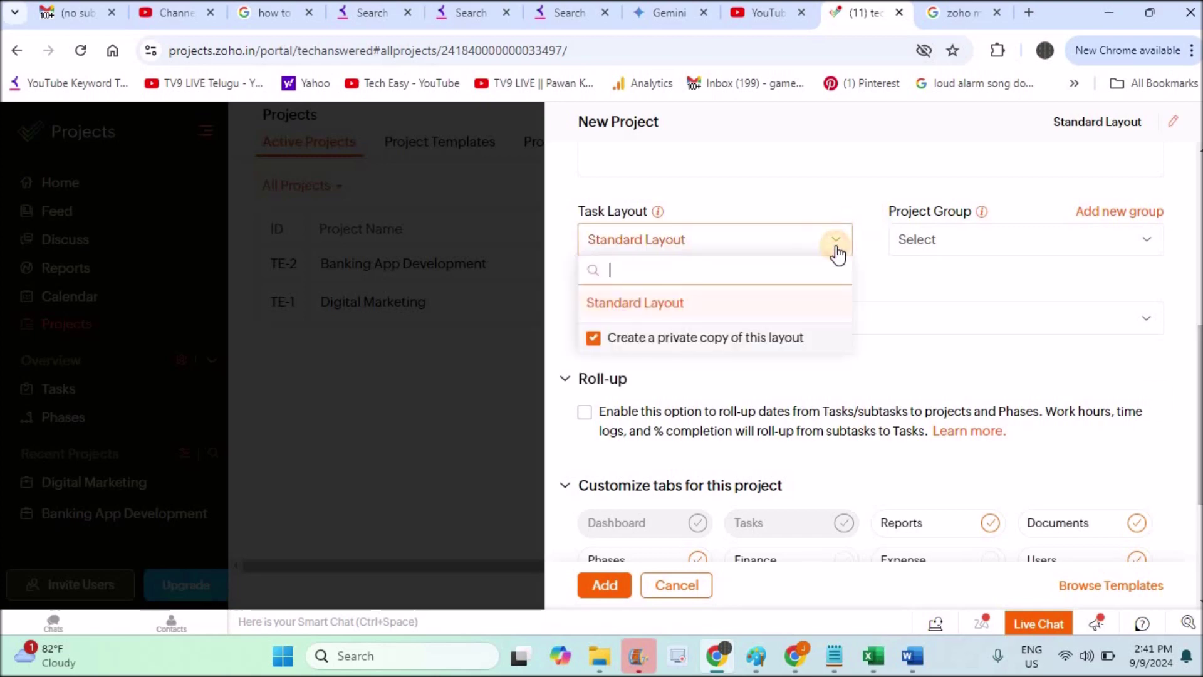
{"action": "left_click", "coordinate": [823, 201]}
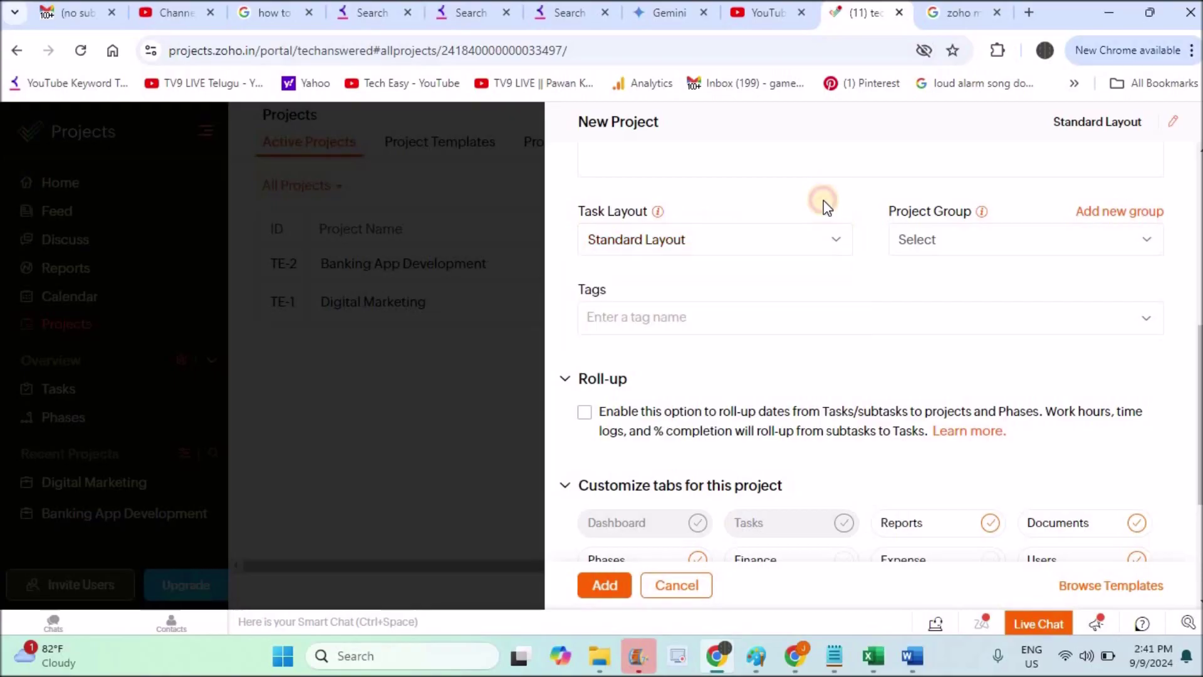
- Create a new project group named 'Mobile App'
{"action": "left_click", "coordinate": [988, 247]}
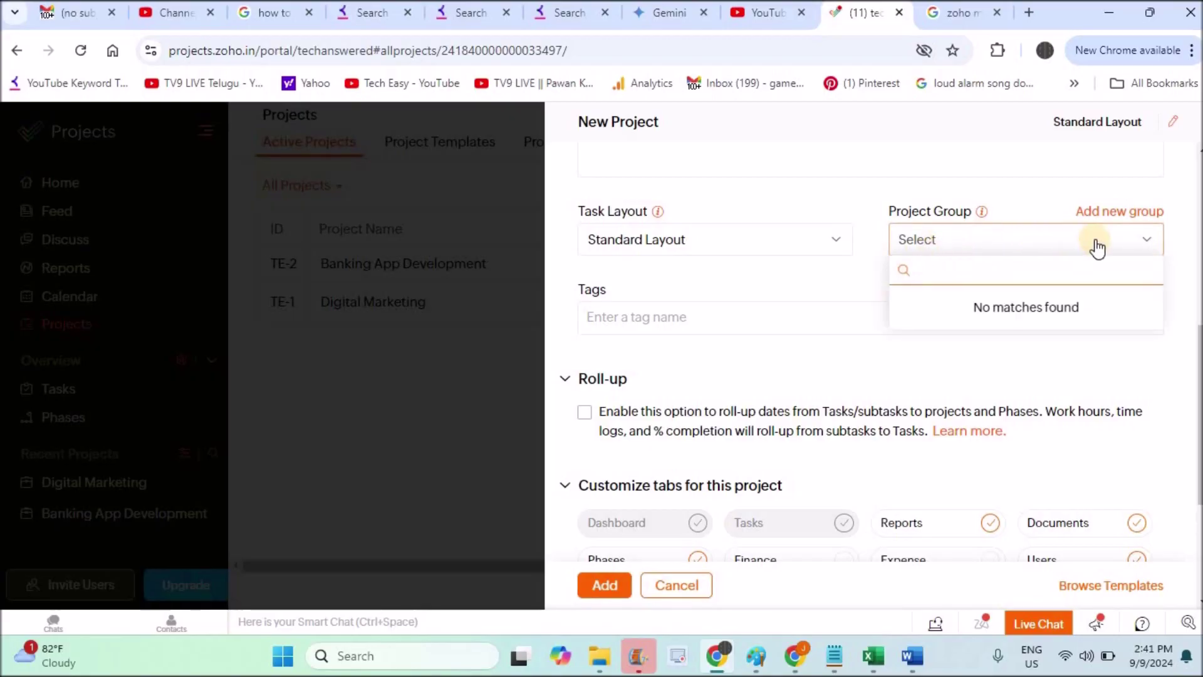
{"action": "left_click", "coordinate": [1113, 216]}
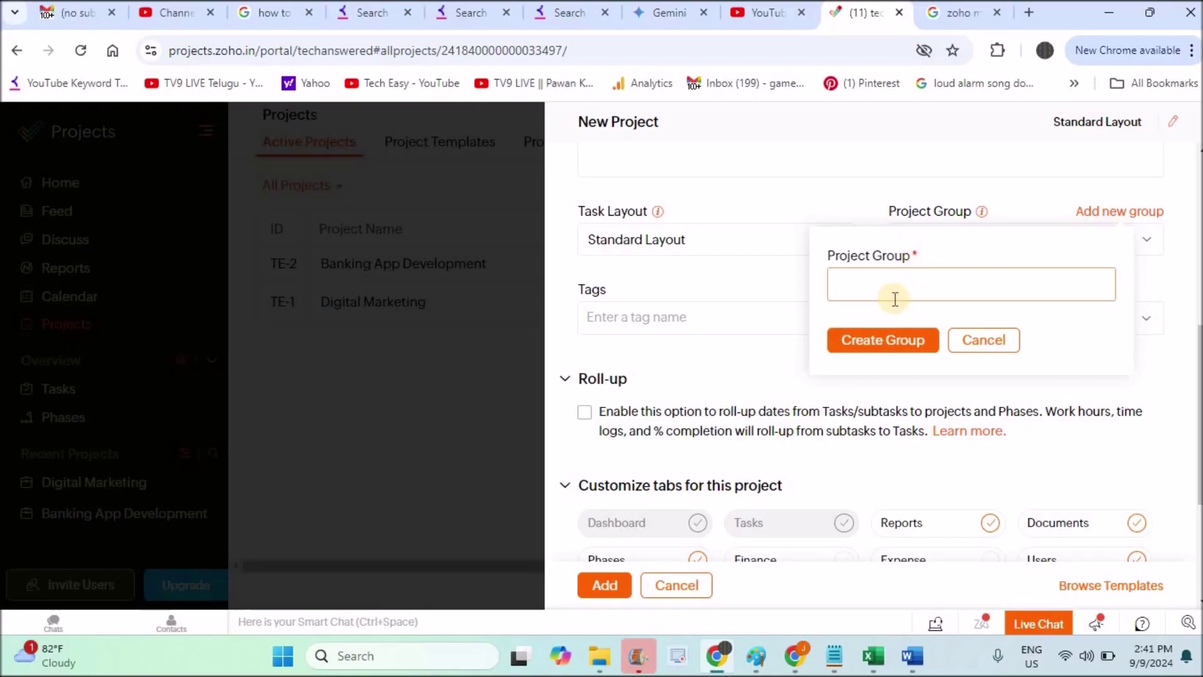
{"action": "type", "text": "Software"}
{"action": "key", "text": "BackSpace"}
{"action": "key", "text": "BackSpace"}
{"action": "key", "text": "BackSpace"}
{"action": "key", "text": "BackSpace"}
{"action": "key", "text": "BackSpace"}
{"action": "key", "text": "BackSpace"}
{"action": "key", "text": "BackSpace"}
{"action": "type", "text": "Mobile App"}
{"action": "left_click", "coordinate": [880, 340]}
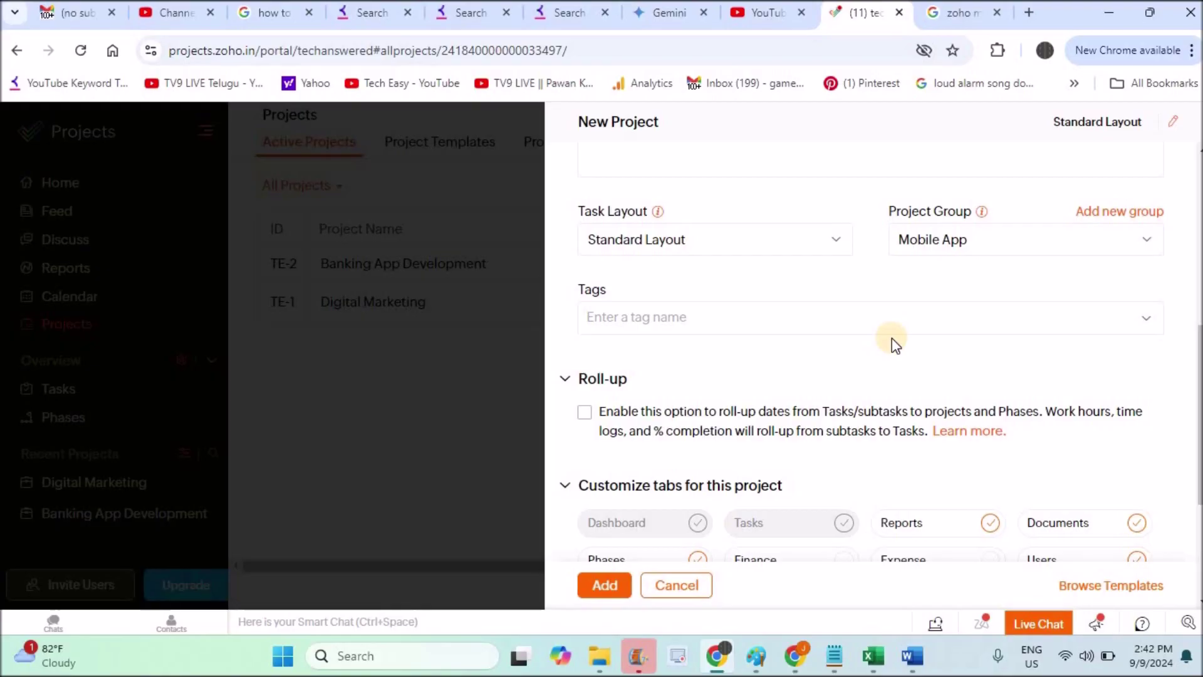
- Confirm Mobile App is selected as the project group
{"action": "left_click", "coordinate": [1140, 243]}
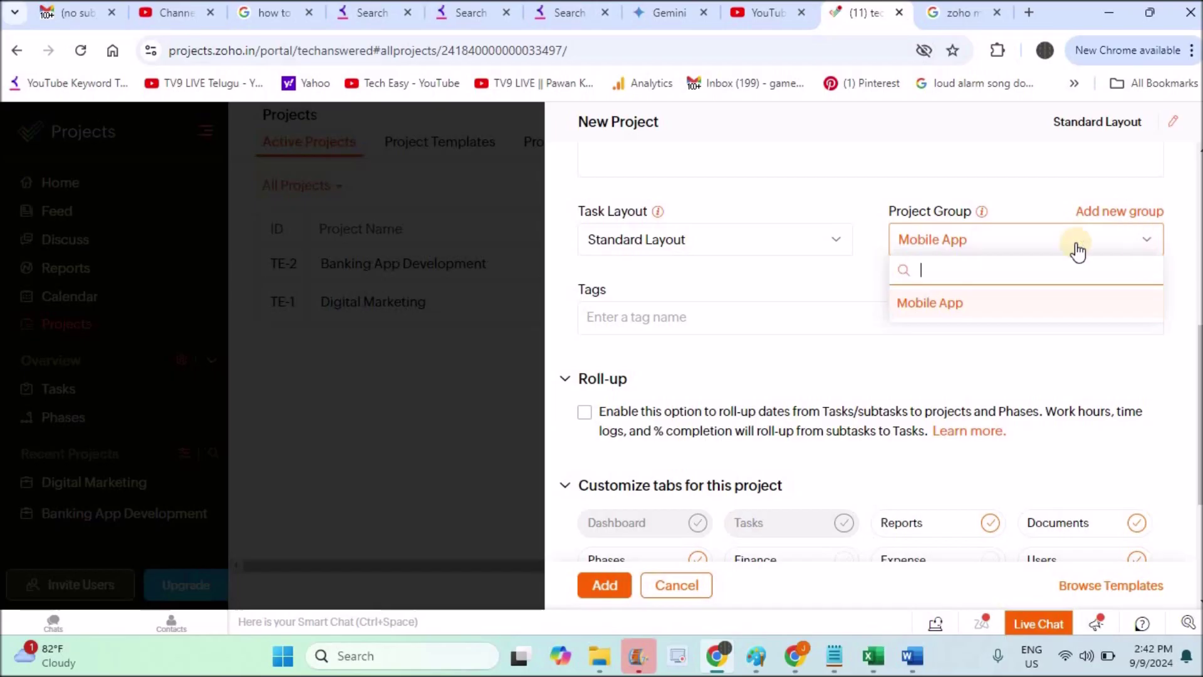
{"action": "left_click", "coordinate": [846, 199]}
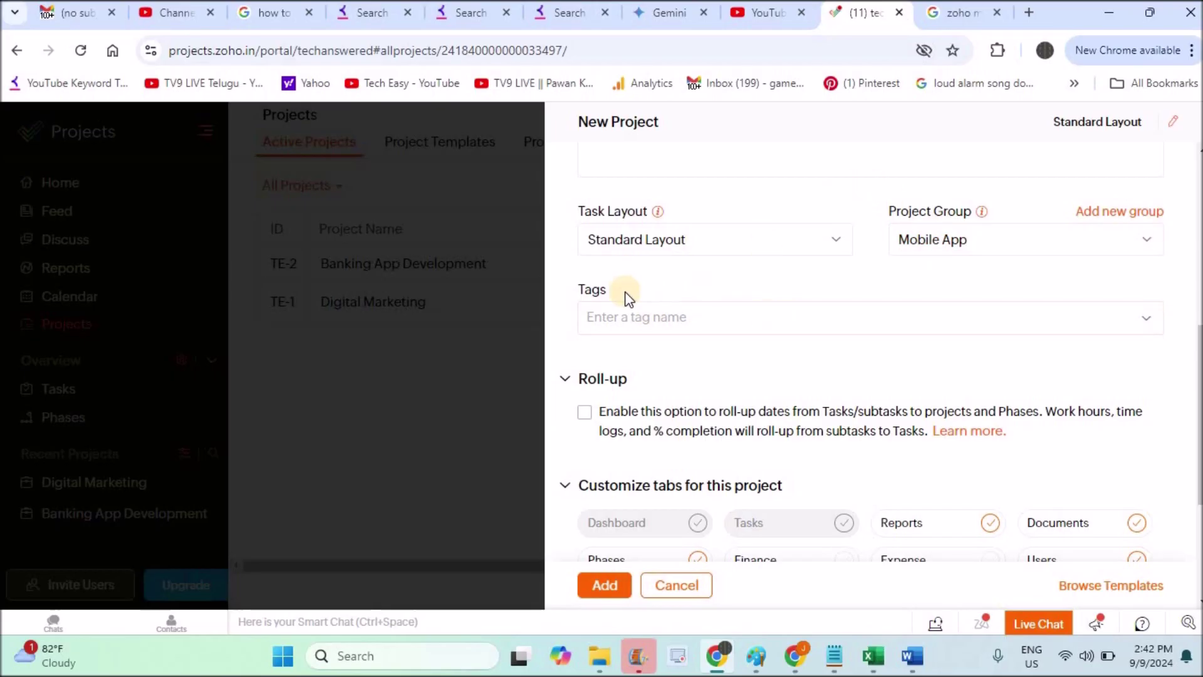
{"action": "left_click", "coordinate": [673, 317]}
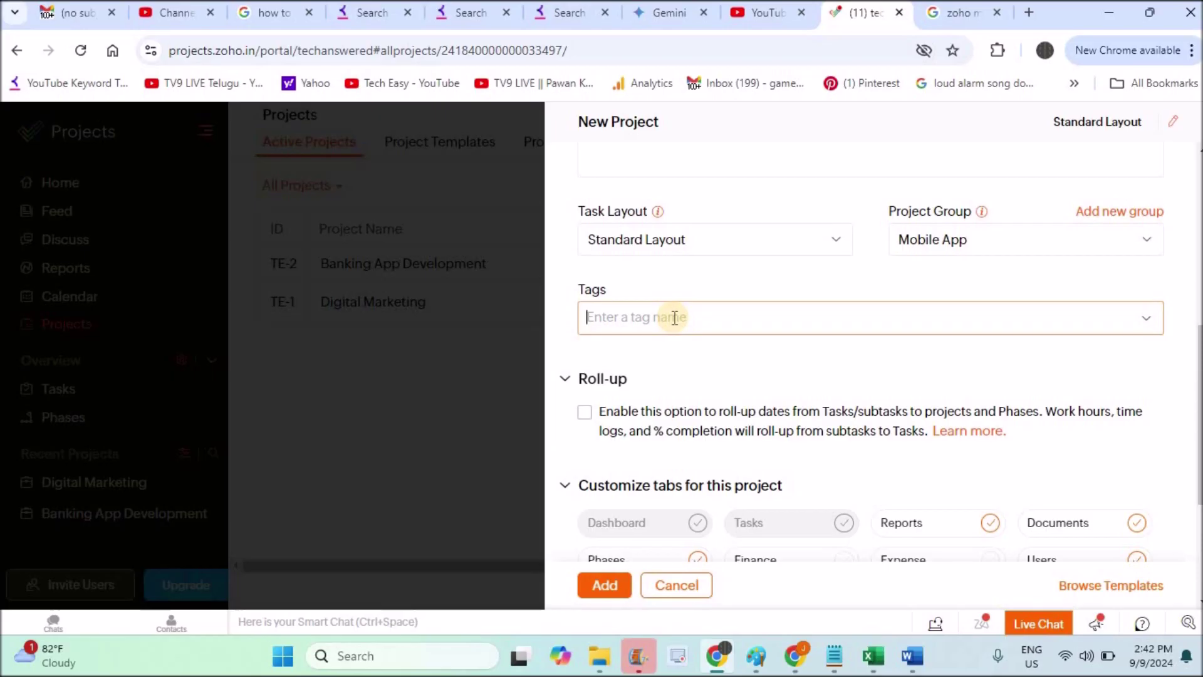
- Add the tags 'car race', 'mobile apps' and 'mobile game'
{"action": "type", "text": "car race"}
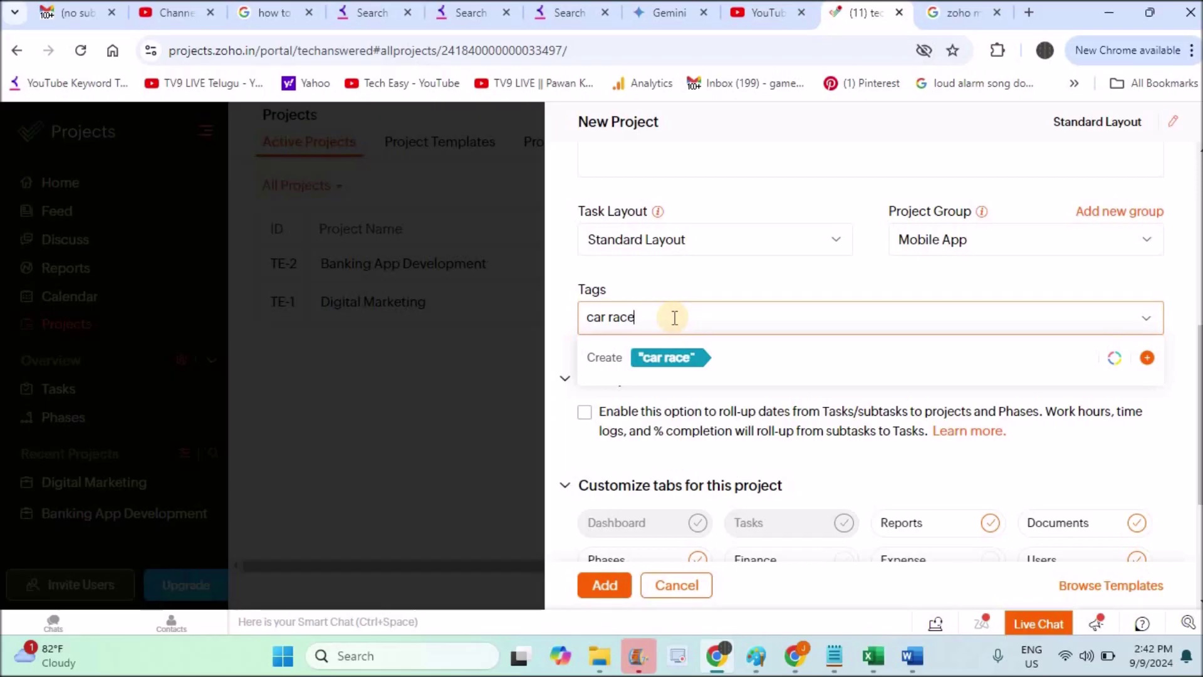
{"action": "key", "text": "Return"}
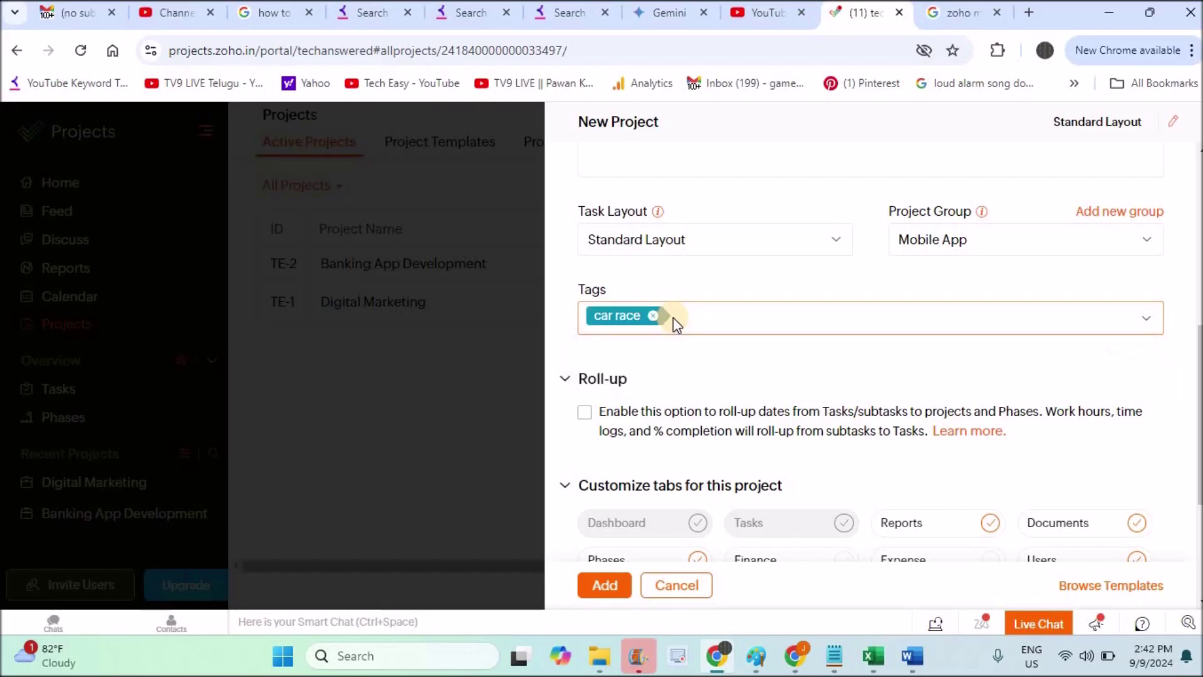
{"action": "type", "text": "mobi"}
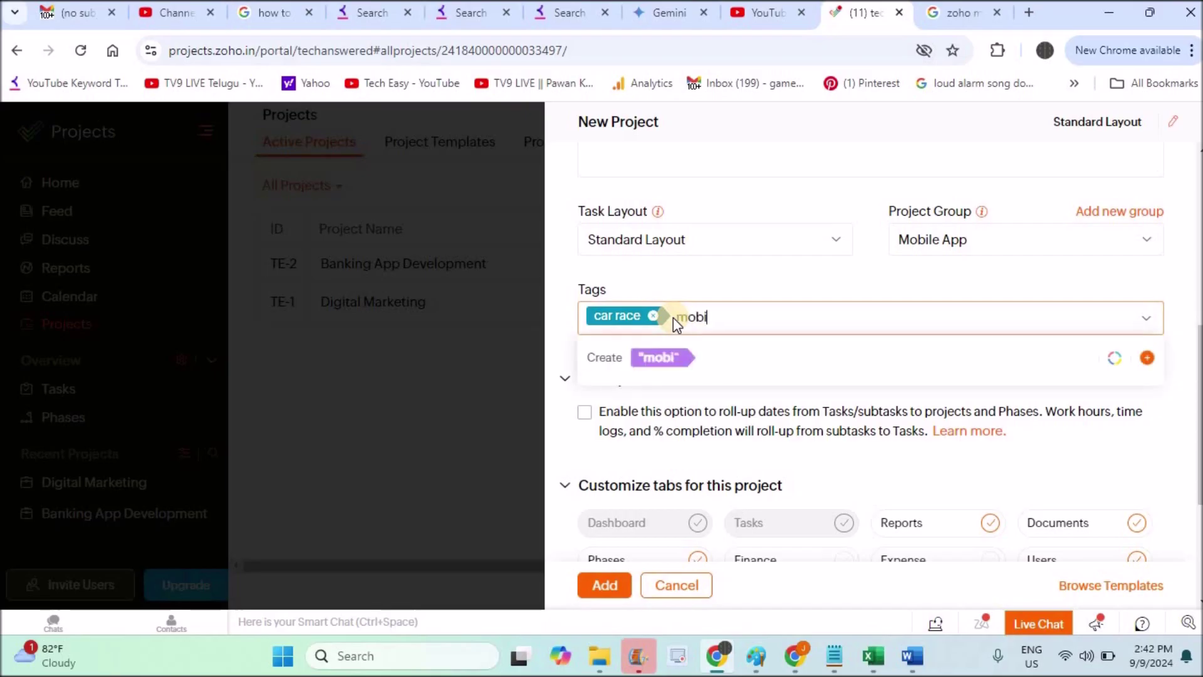
{"action": "type", "text": "le apps"}
{"action": "key", "text": "Return"}
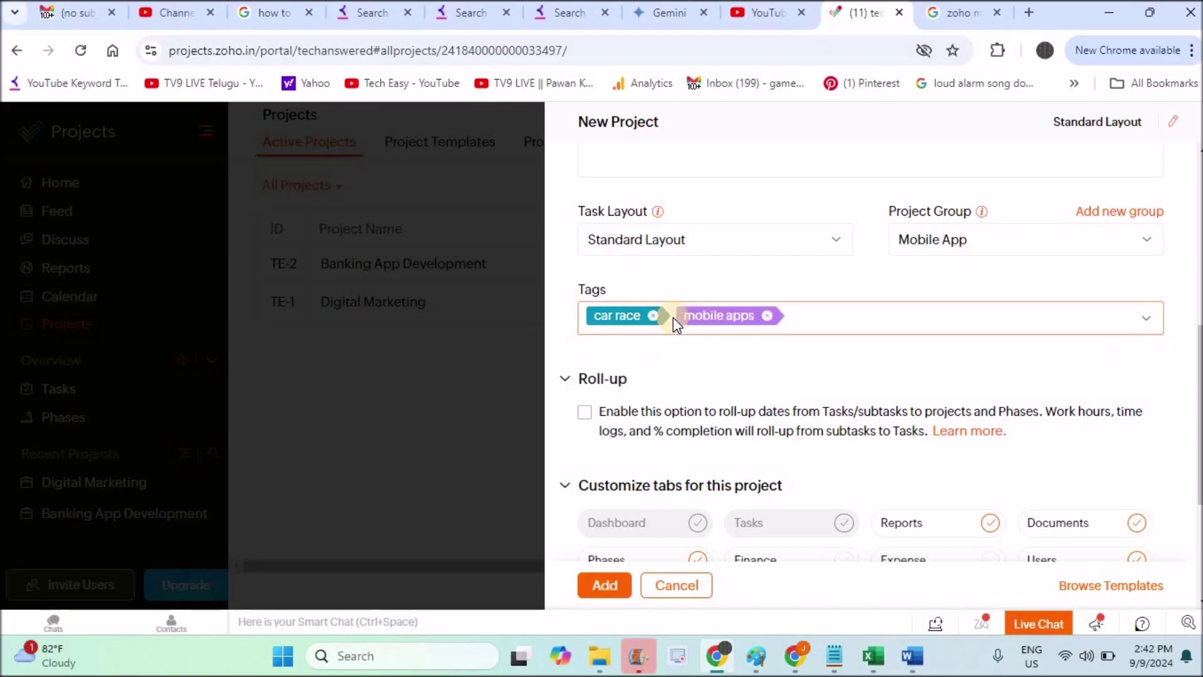
{"action": "type", "text": "mobile game"}
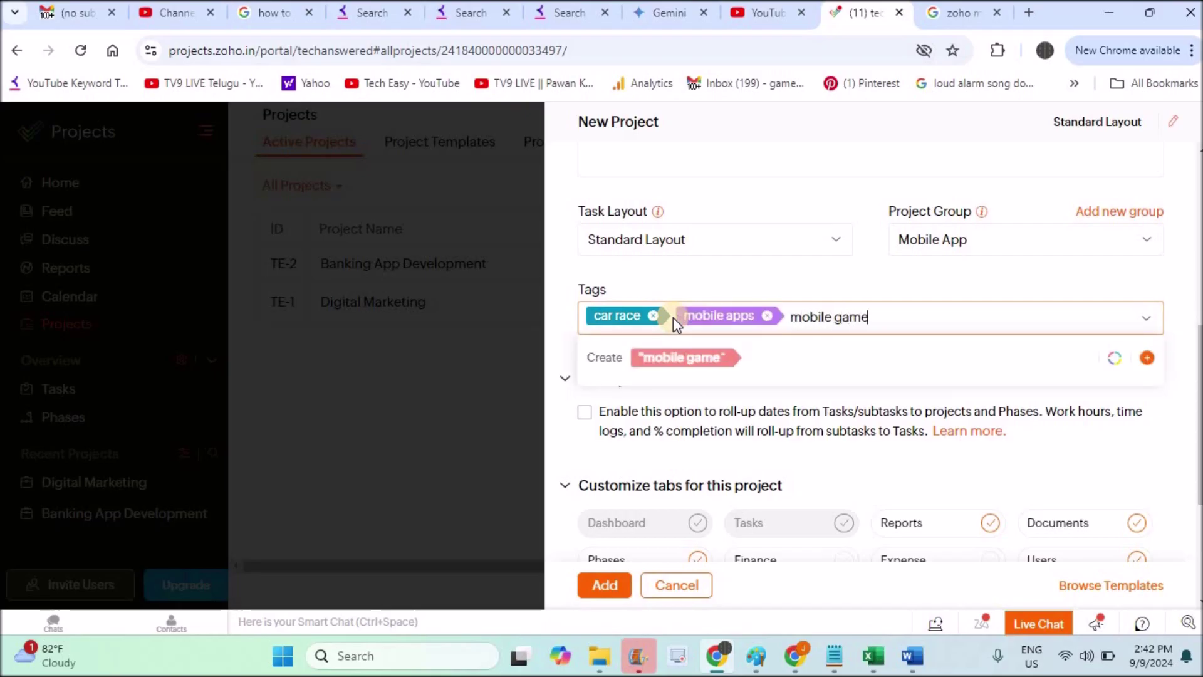
{"action": "key", "text": "Return"}
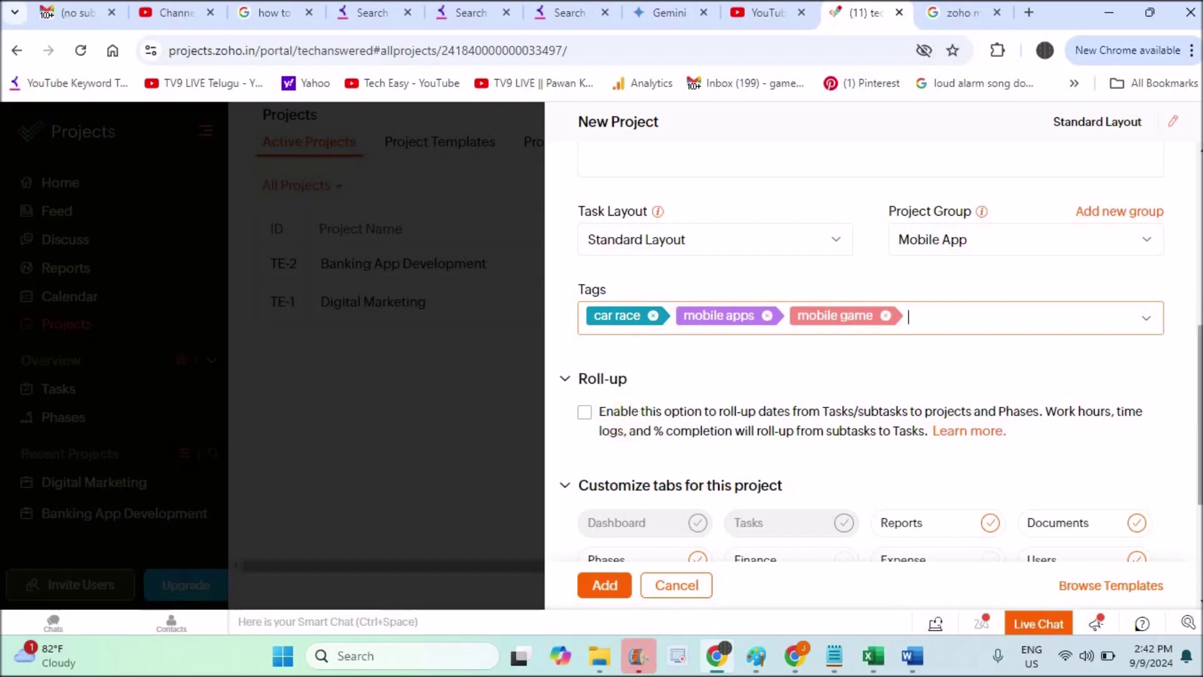
{"action": "scroll", "coordinate": [870, 363], "scroll_direction": "down", "scroll_amount": 2}
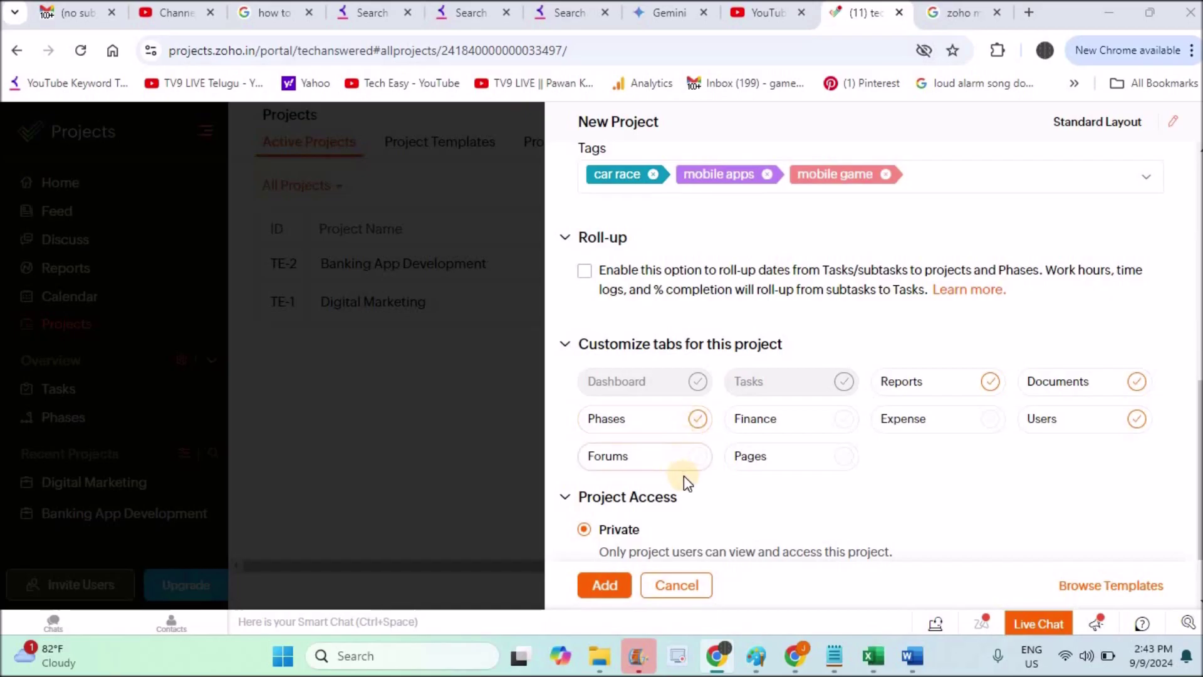
- Exclude the Phases tab and add the project, creating TE-3
{"action": "left_click", "coordinate": [699, 418]}
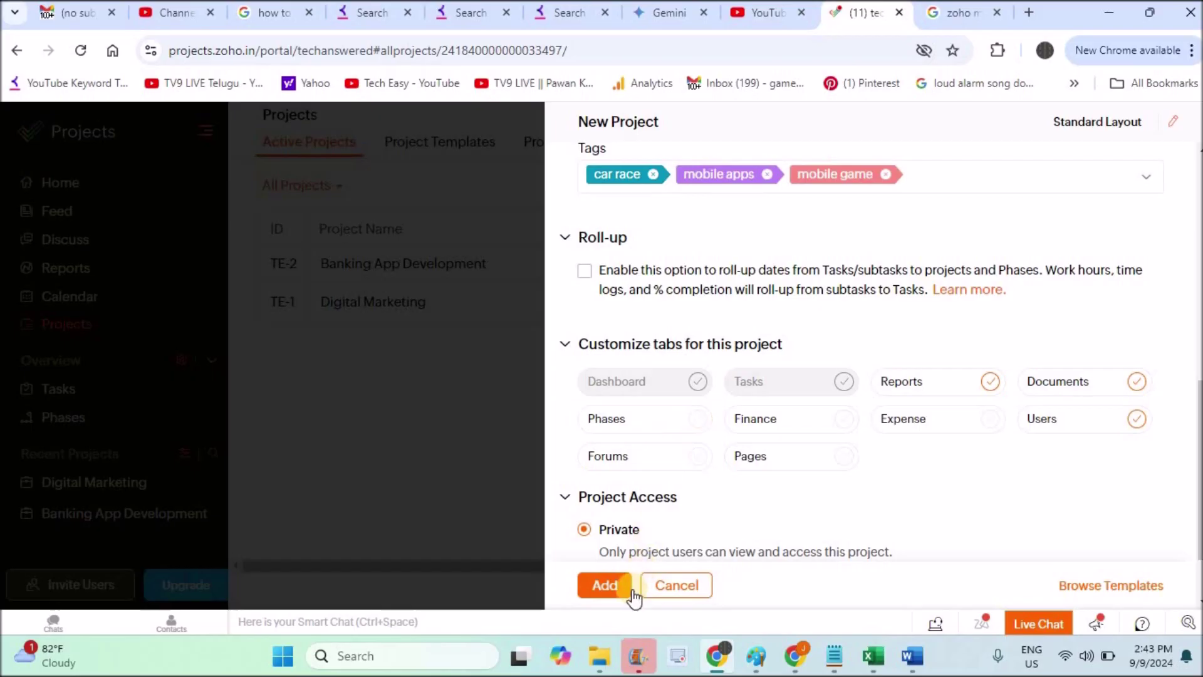
{"action": "left_click", "coordinate": [611, 592]}
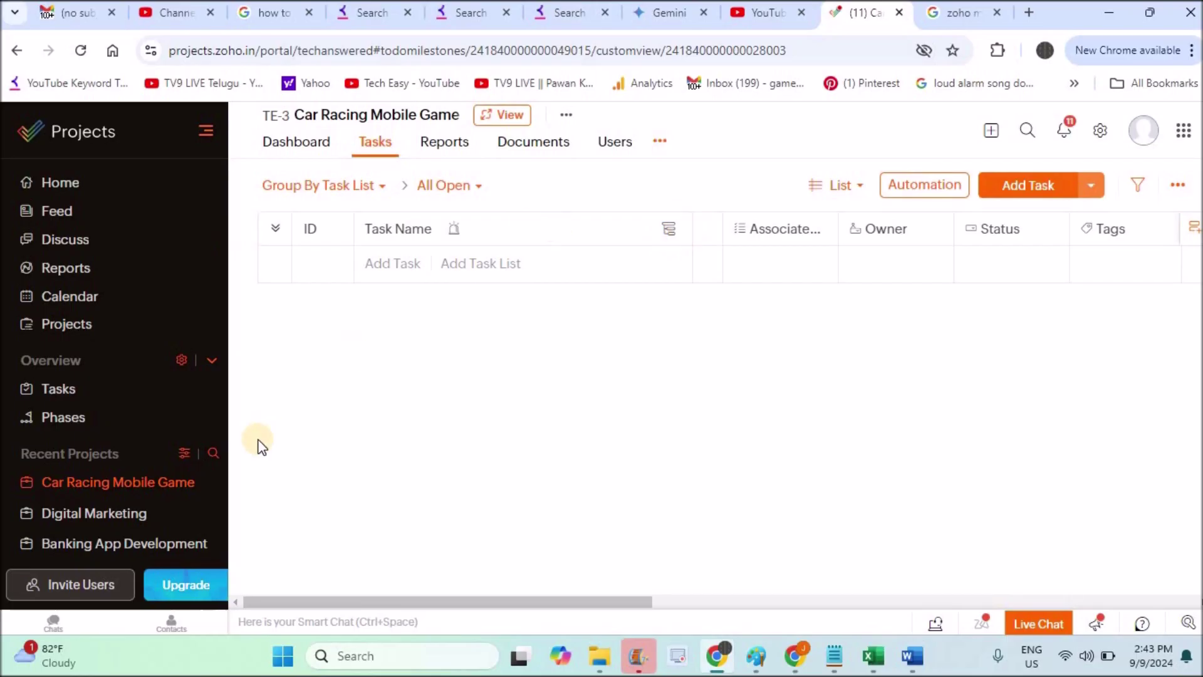
- Open Car Racing Mobile Game from the Projects list and view its Users page
{"action": "left_click", "coordinate": [91, 324]}
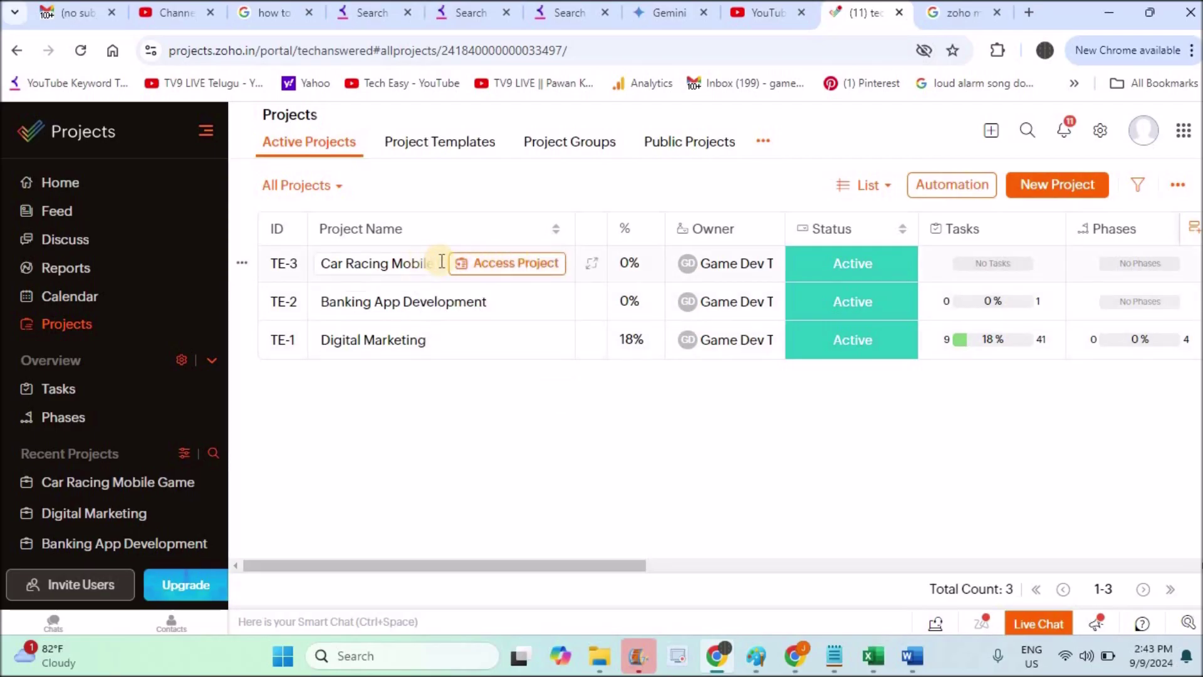
{"action": "left_click", "coordinate": [523, 265]}
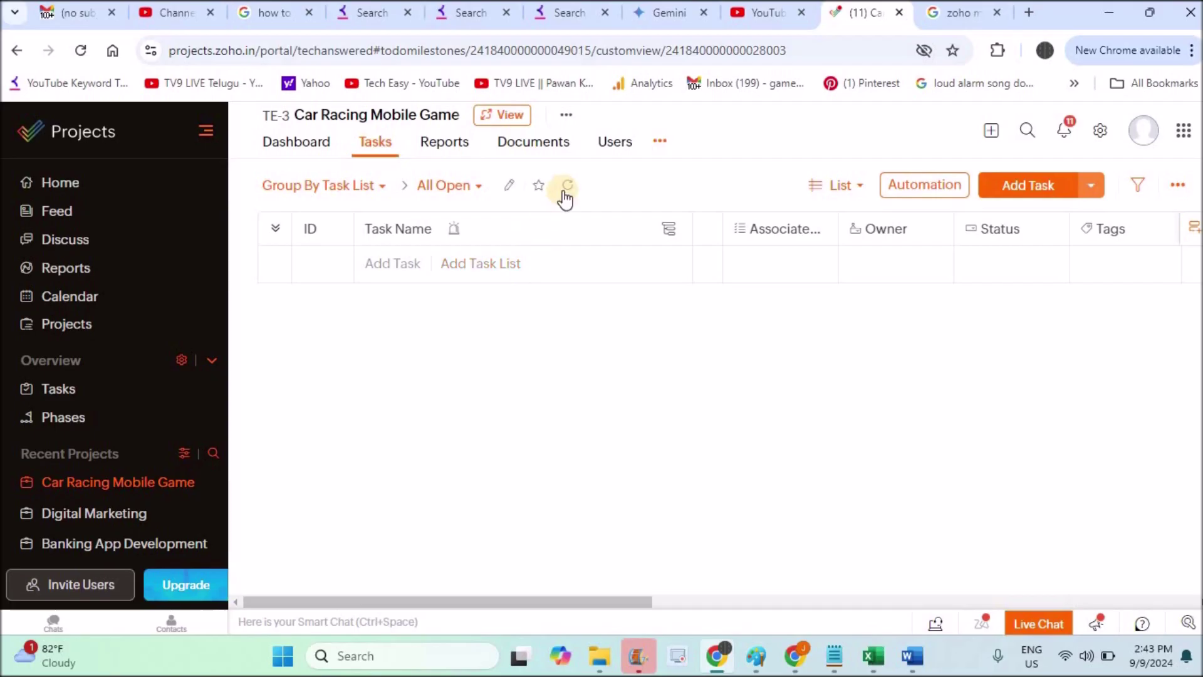
{"action": "left_click", "coordinate": [614, 145]}
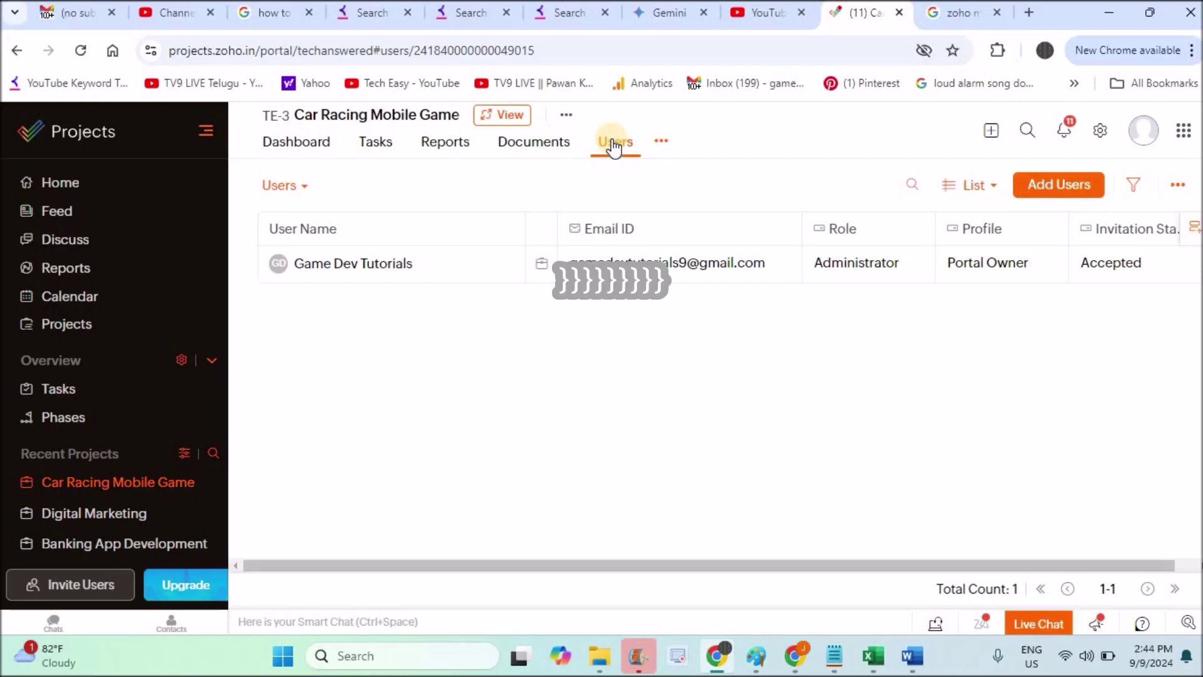
- Begin inviting a new user by e-mail, entering an address and choosing the Administrator role
{"action": "left_click", "coordinate": [1067, 186]}
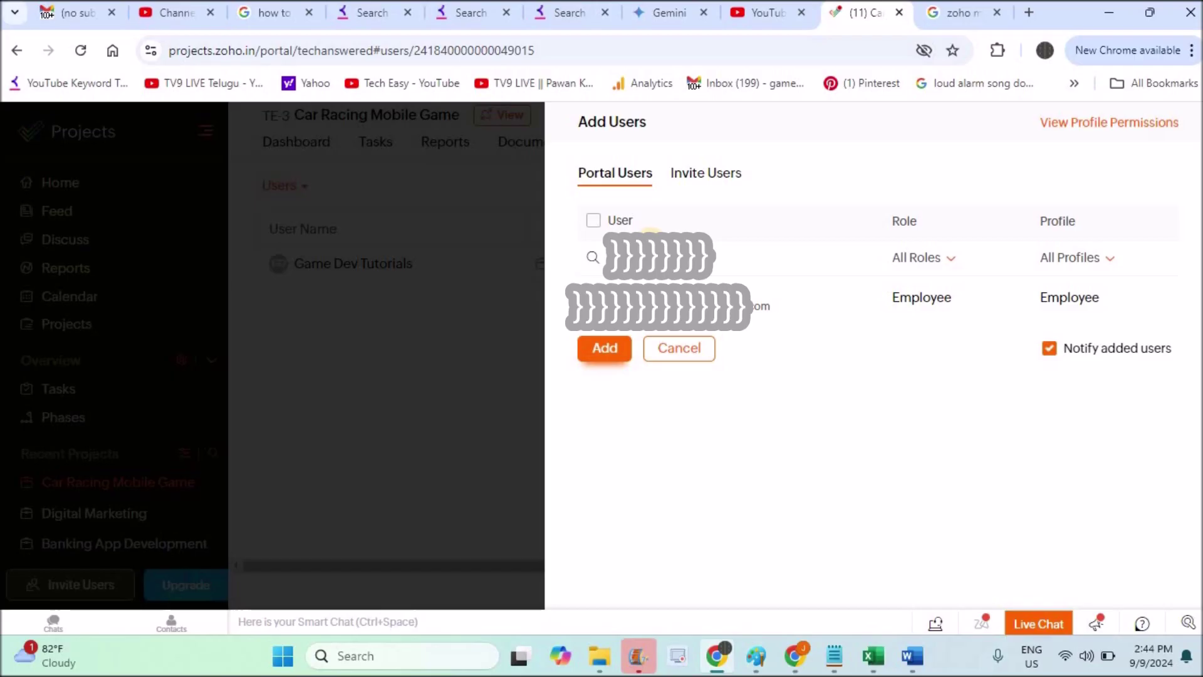
{"action": "left_click", "coordinate": [712, 179]}
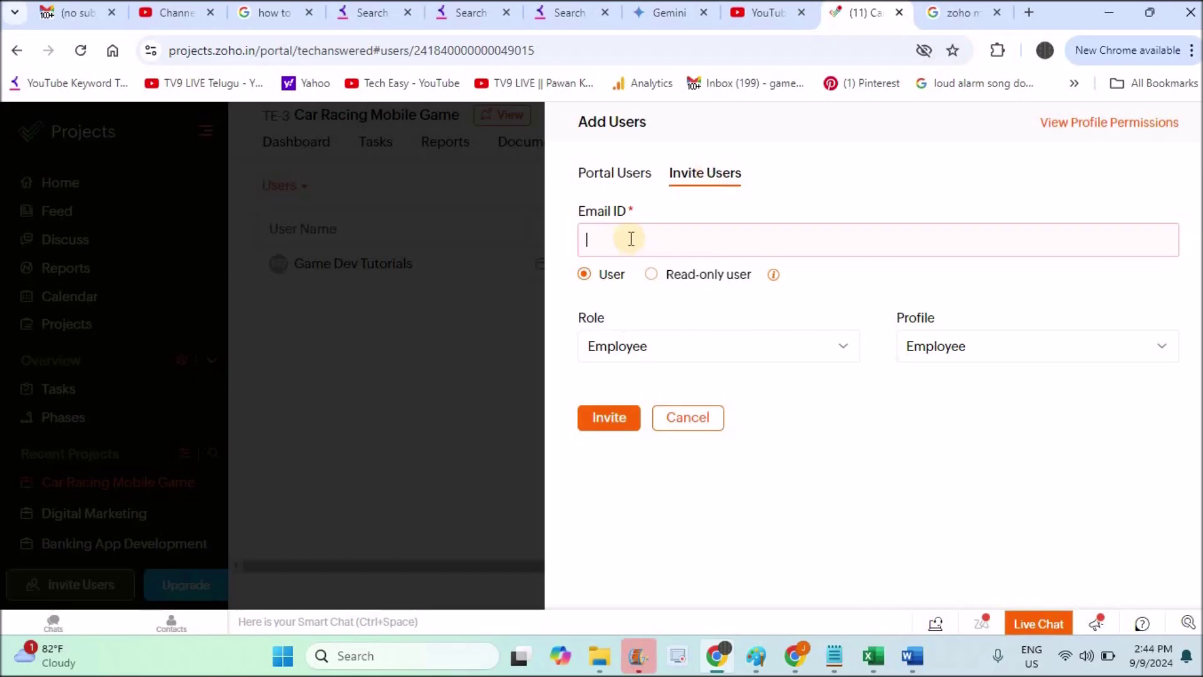
{"action": "type", "text": "enytermkmlkl"}
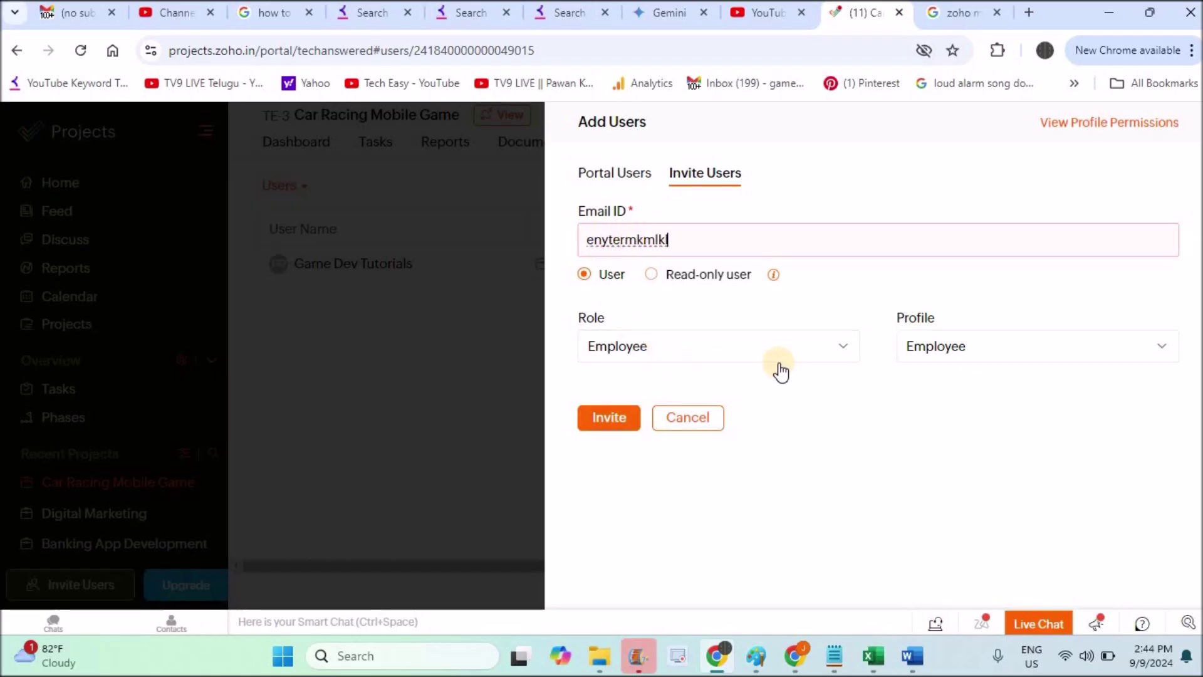
{"action": "left_click", "coordinate": [818, 347]}
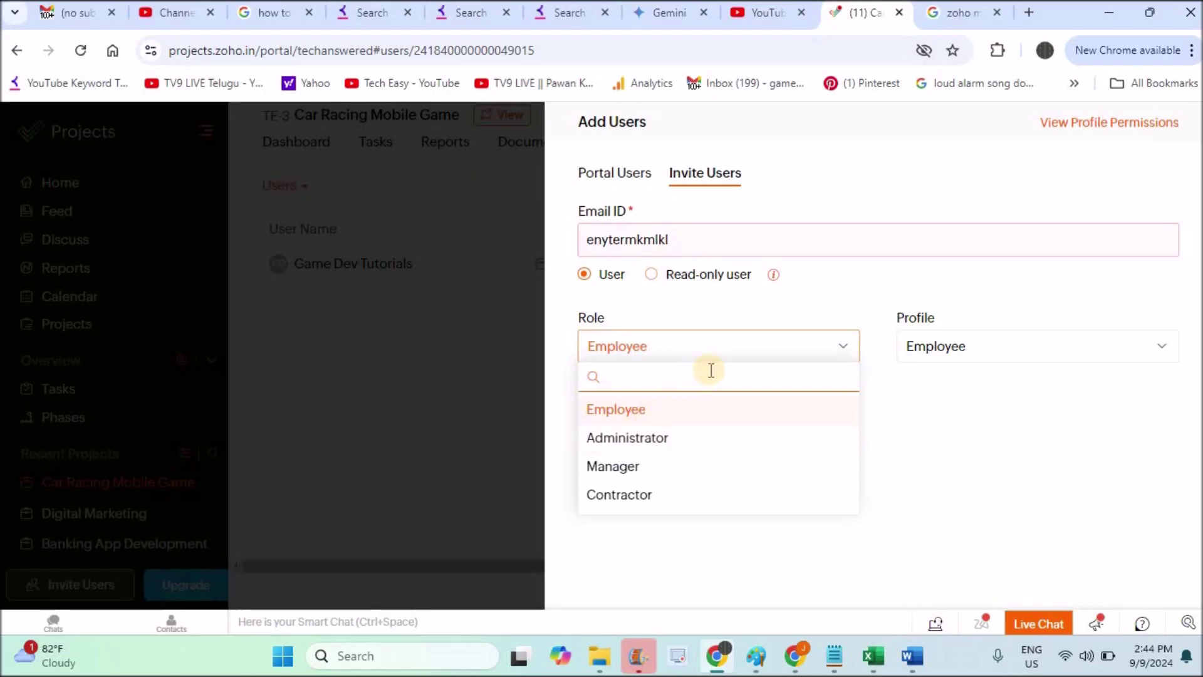
{"action": "left_click", "coordinate": [620, 437]}
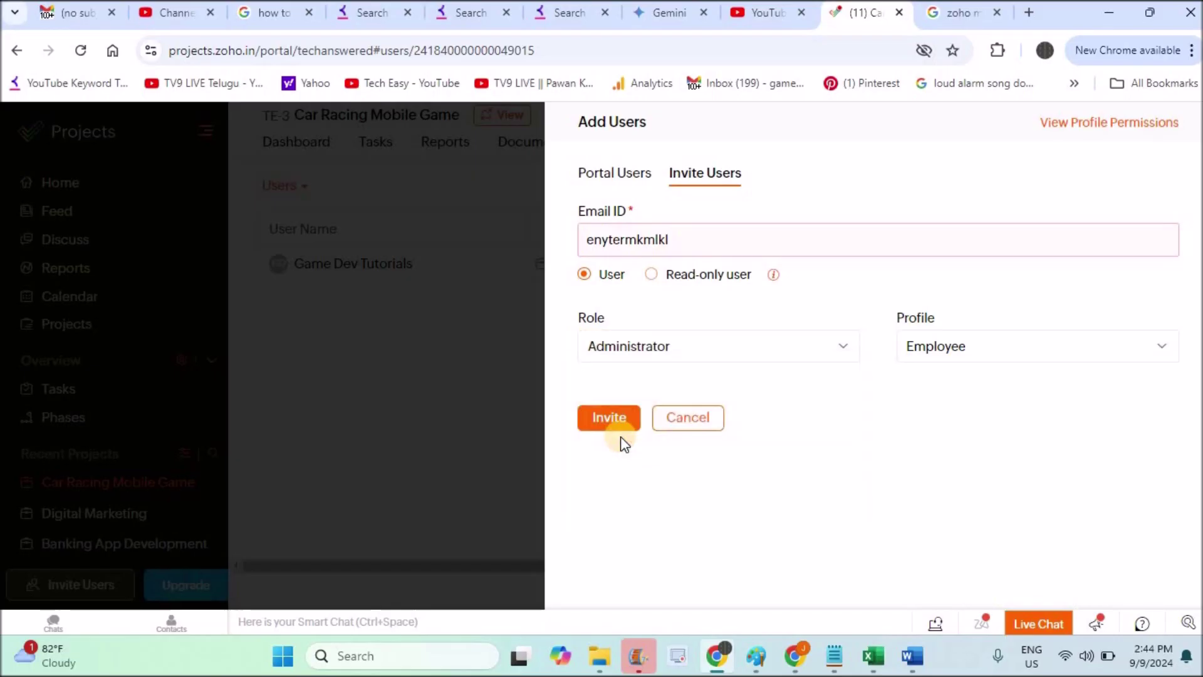
- Change the invitee's role to Employee, then cancel the invite and return to the project's task list
{"action": "left_click", "coordinate": [811, 348]}
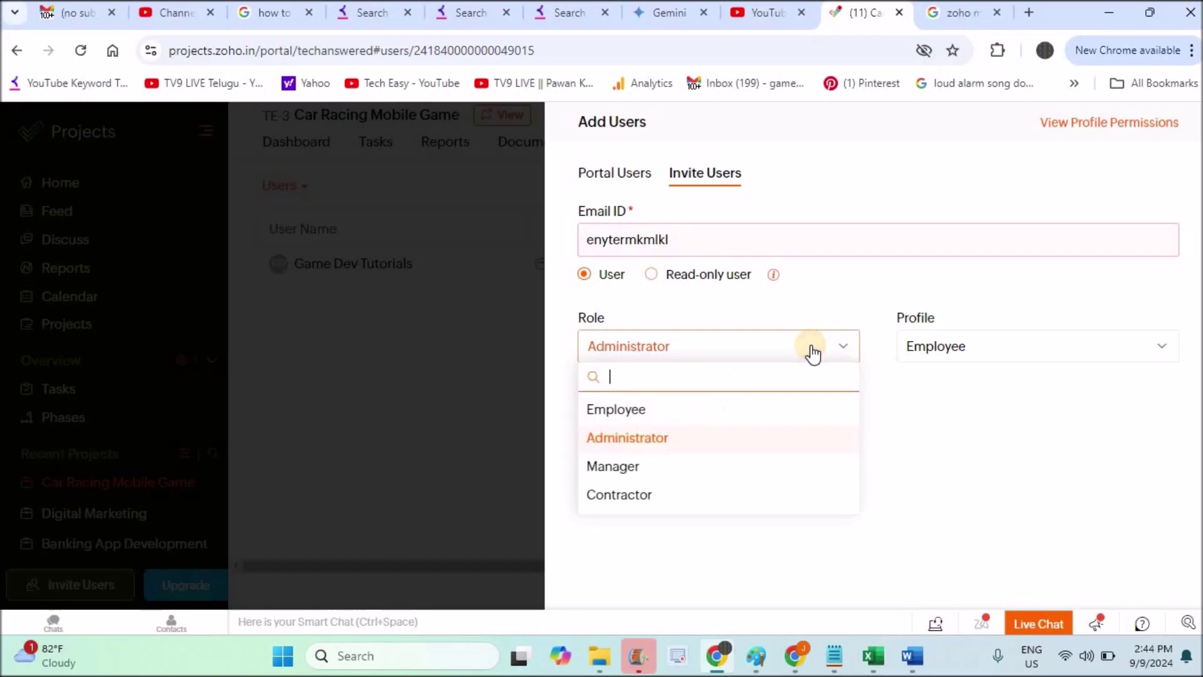
{"action": "left_click", "coordinate": [626, 410]}
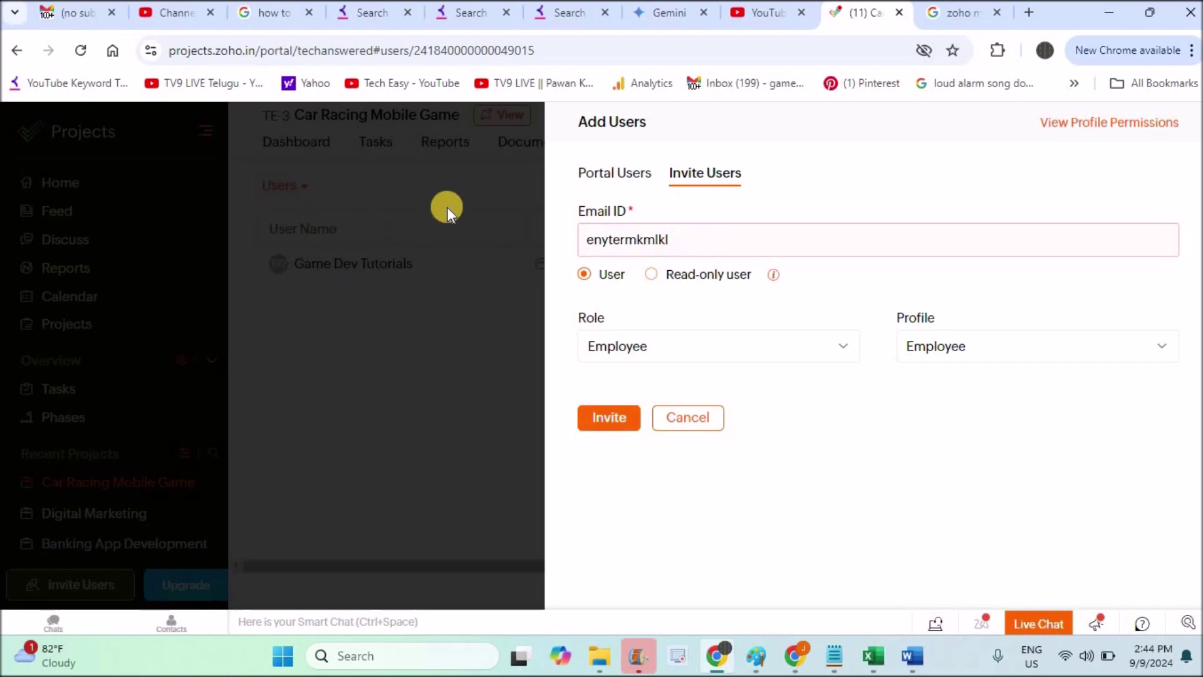
{"action": "left_click", "coordinate": [423, 123]}
{"action": "left_click", "coordinate": [378, 151]}
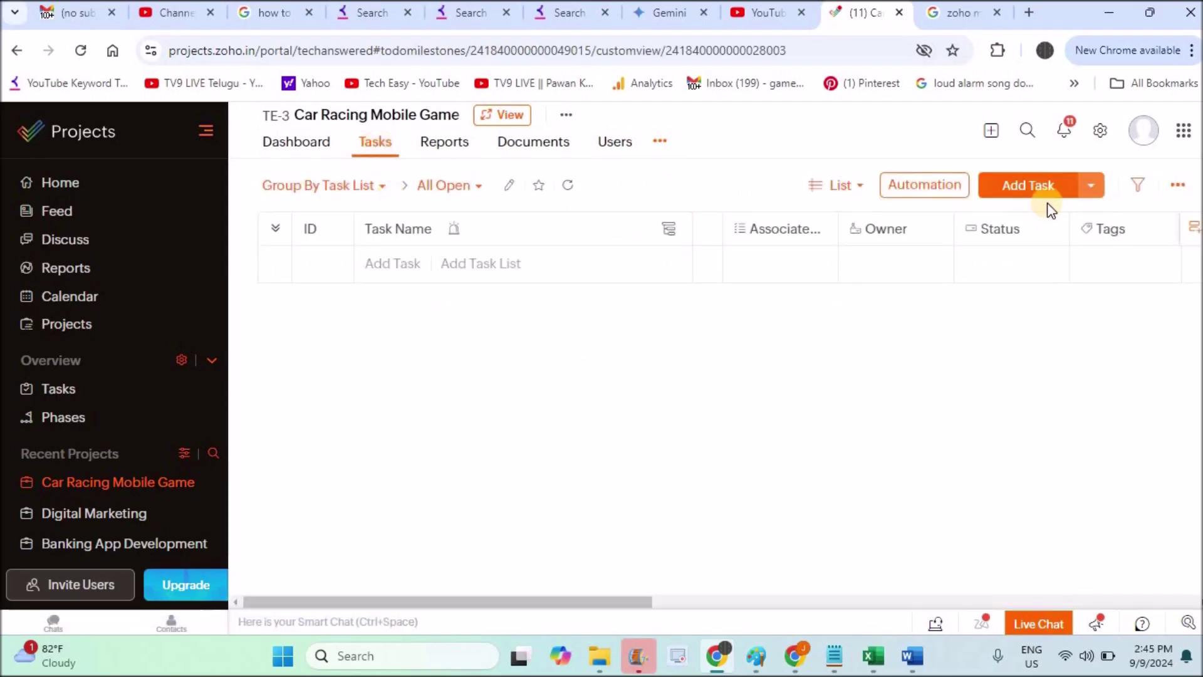
- Start a new task named 'requirement gathering' with the description 'collect the req o game'
{"action": "left_click", "coordinate": [1027, 190]}
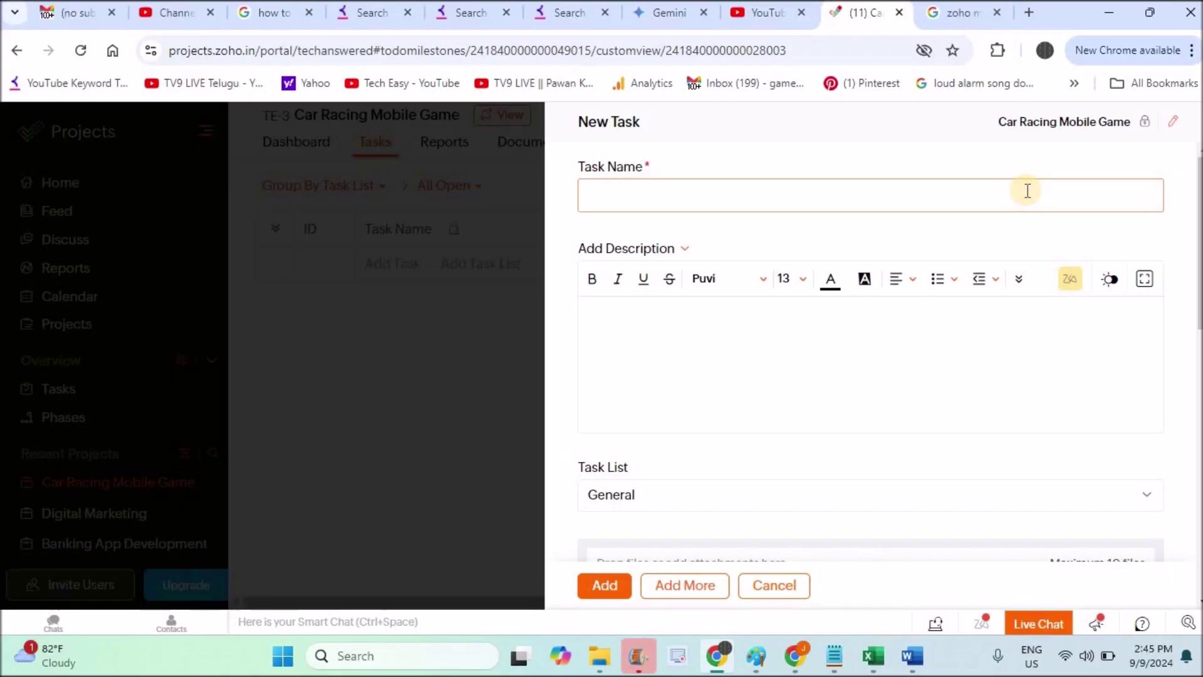
{"action": "type", "text": "requirement gather"}
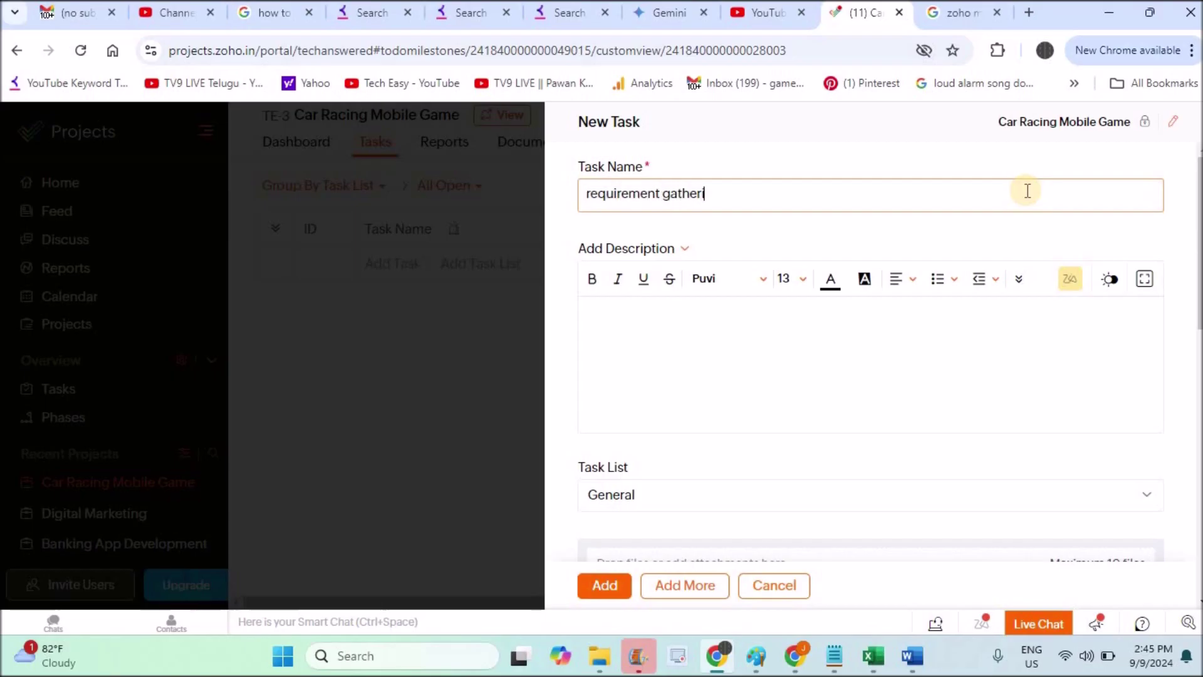
{"action": "type", "text": "ing"}
{"action": "left_click", "coordinate": [749, 405]}
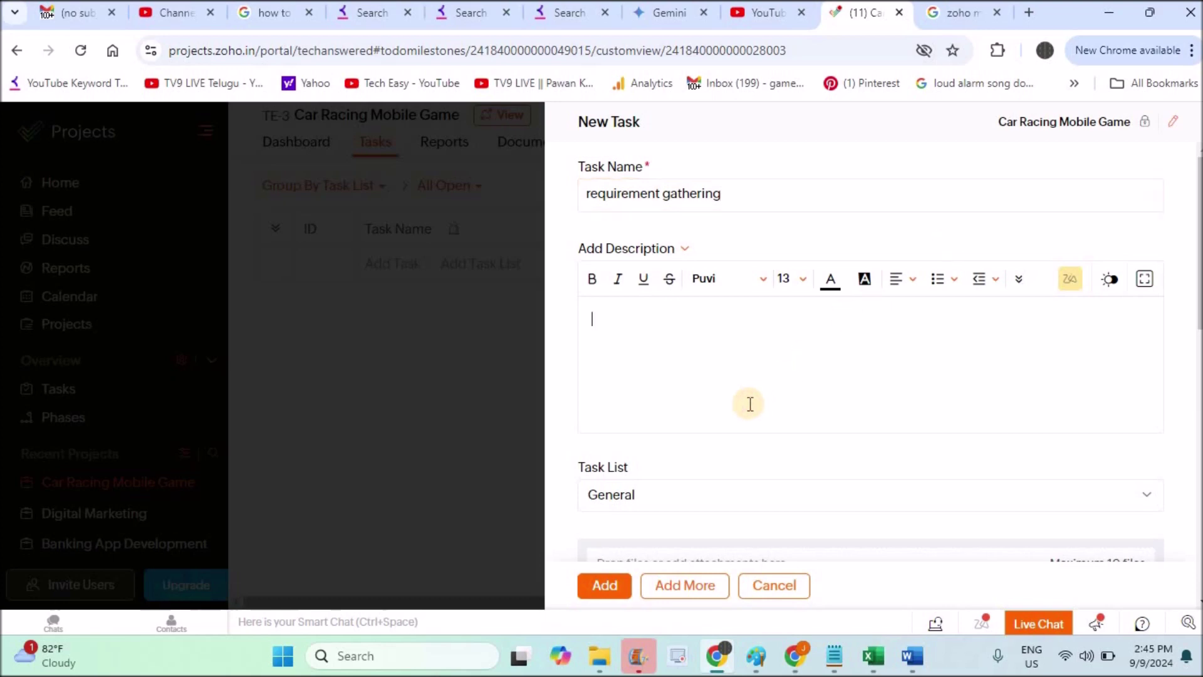
{"action": "type", "text": "collect the req of"}
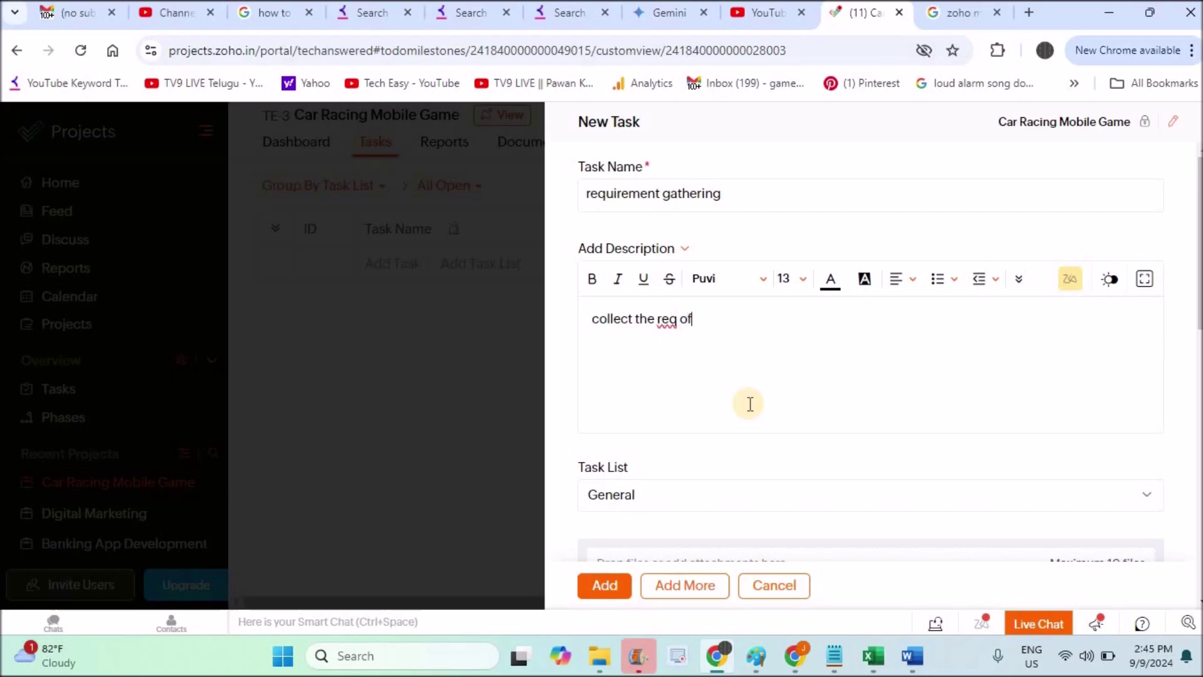
{"action": "type", "text": " t"}
{"action": "key", "text": "BackSpace"}
{"action": "key", "text": "BackSpace"}
{"action": "type", "text": "game"}
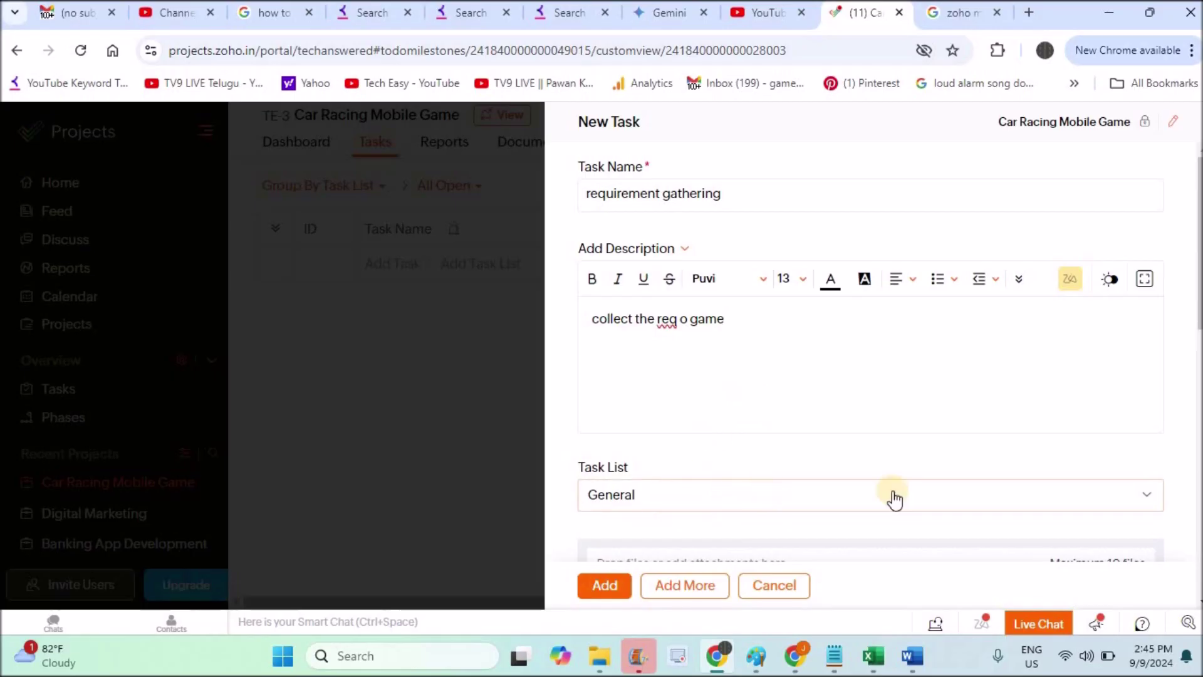
- Set the new task's Task List to General
{"action": "scroll", "coordinate": [1198, 307], "scroll_direction": "down", "scroll_amount": 3}
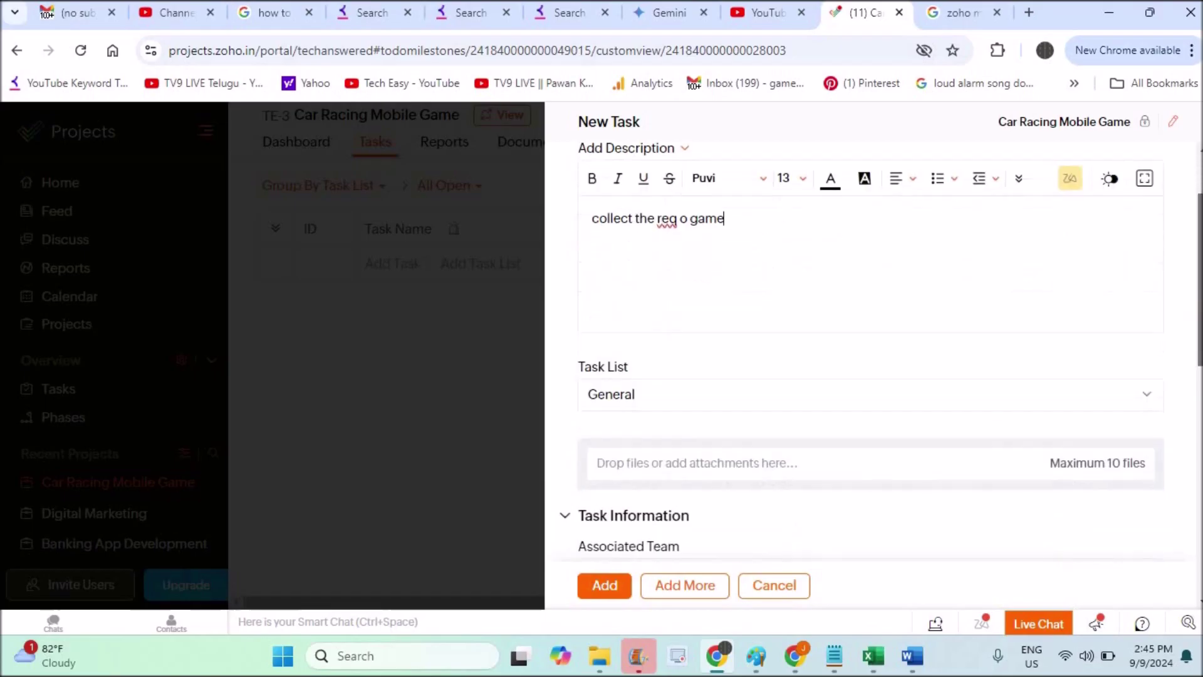
{"action": "left_click", "coordinate": [1138, 316]}
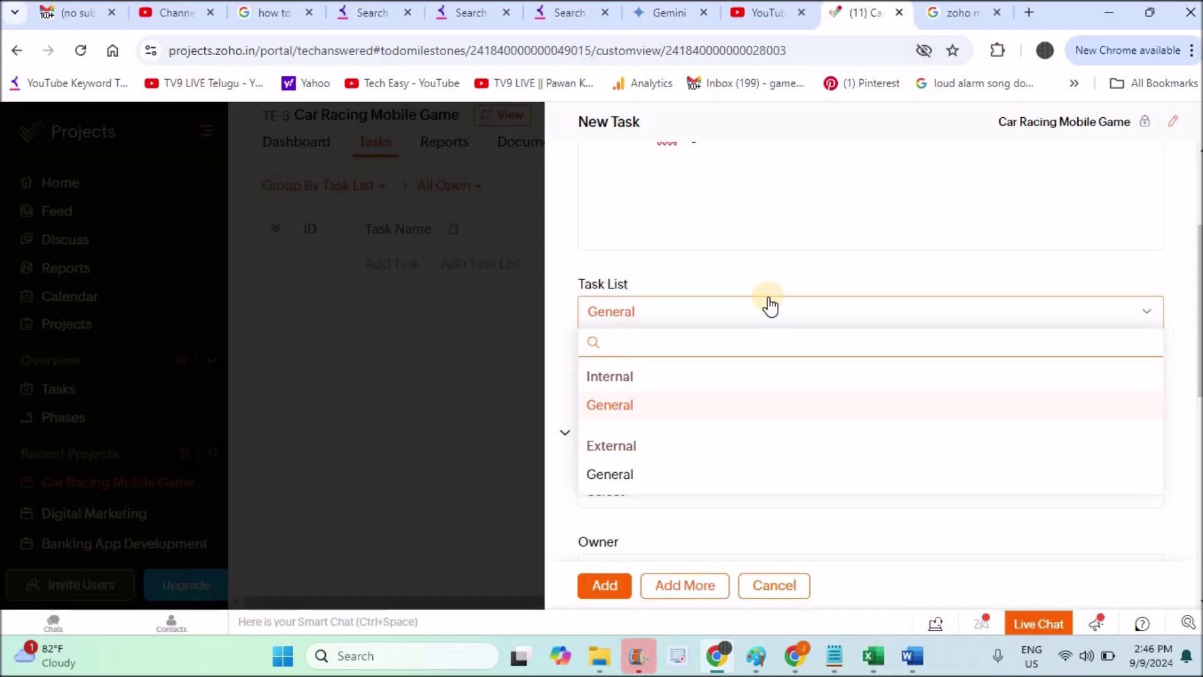
{"action": "scroll", "coordinate": [770, 307], "scroll_direction": "down", "scroll_amount": 2}
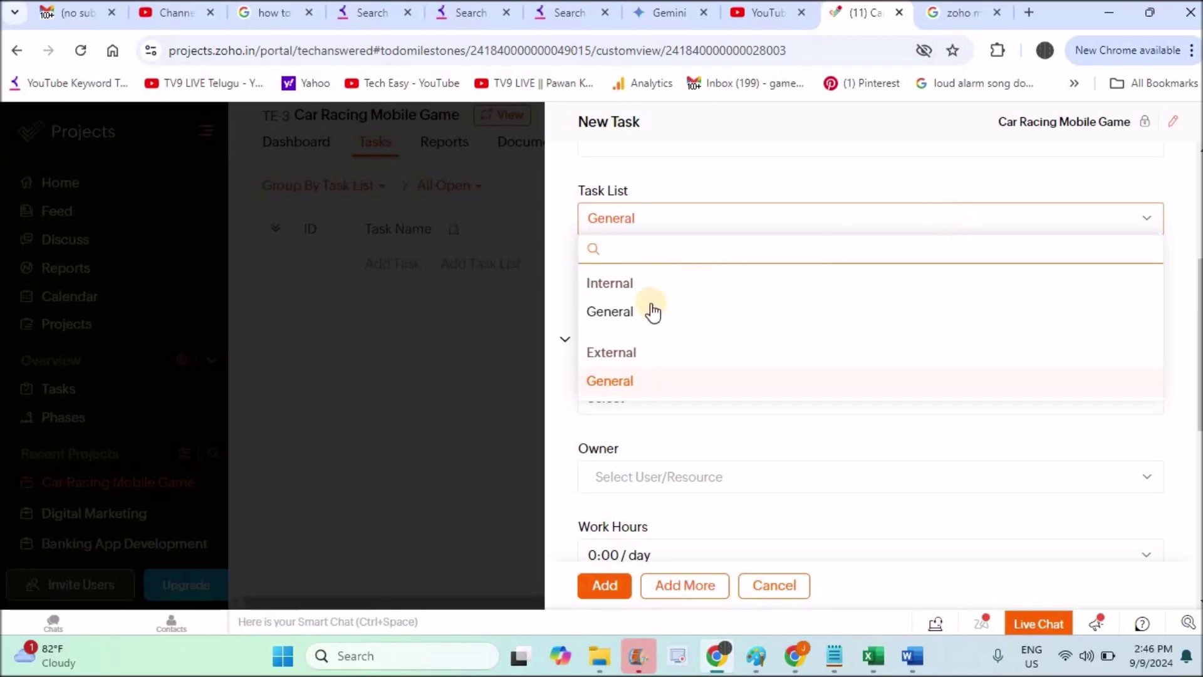
{"action": "left_click", "coordinate": [612, 315]}
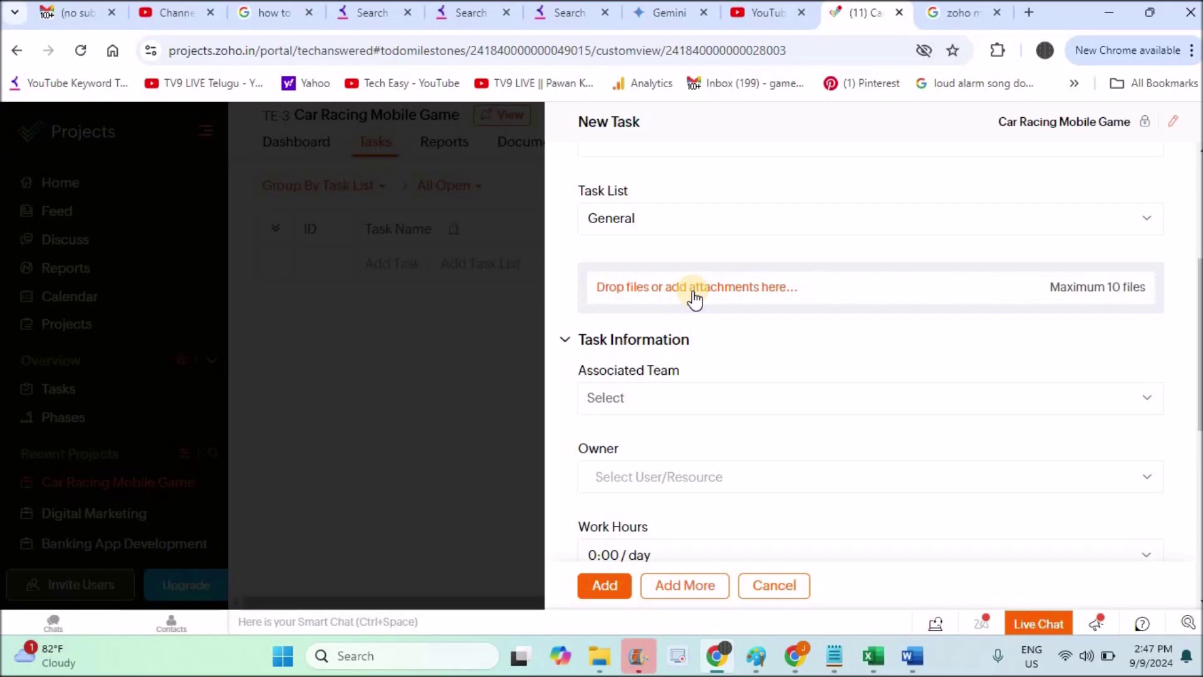
{"action": "left_click", "coordinate": [674, 290]}
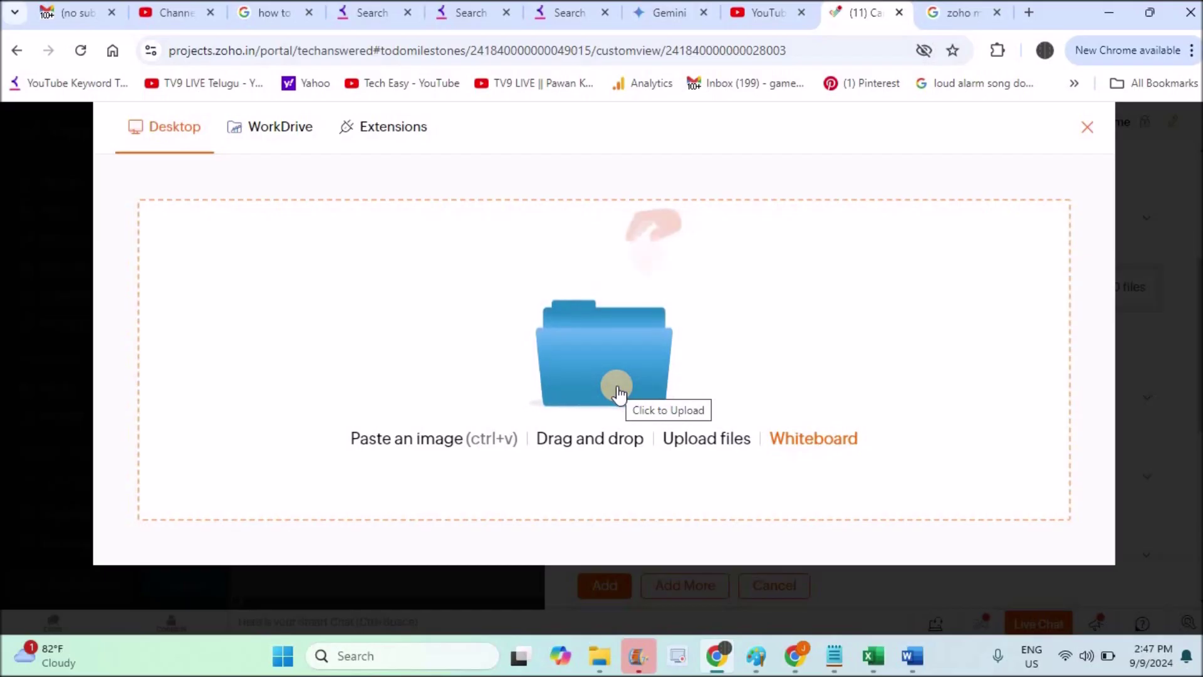
{"action": "left_click", "coordinate": [699, 443]}
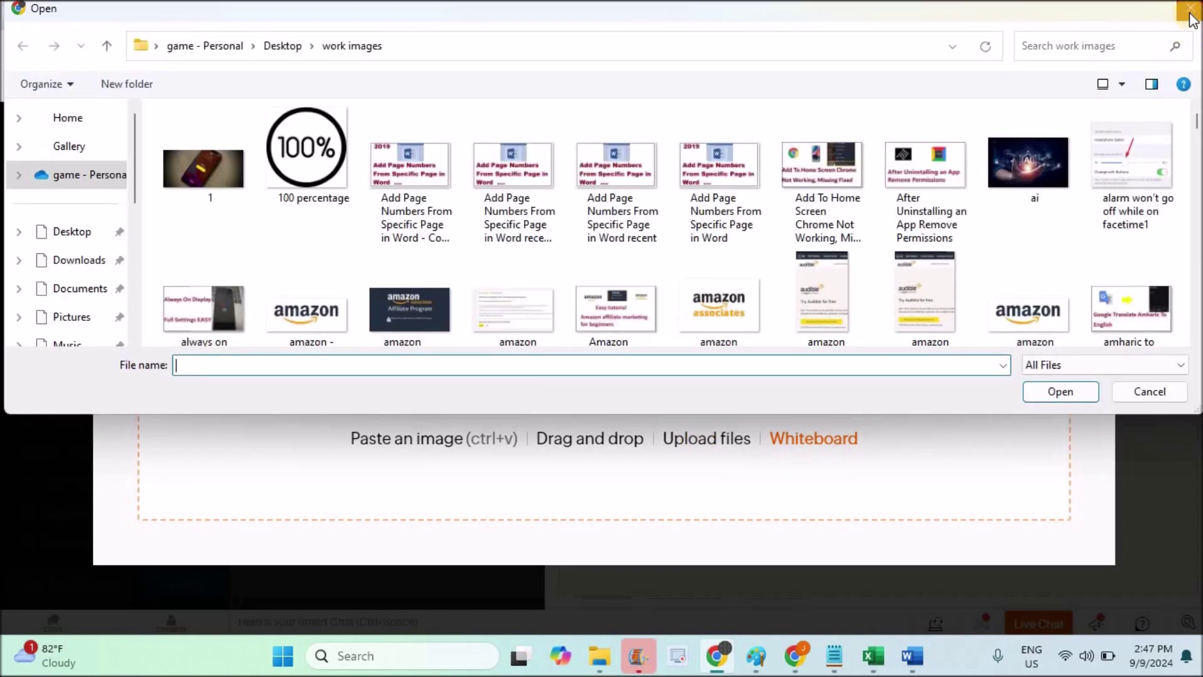
{"action": "left_click", "coordinate": [1190, 12]}
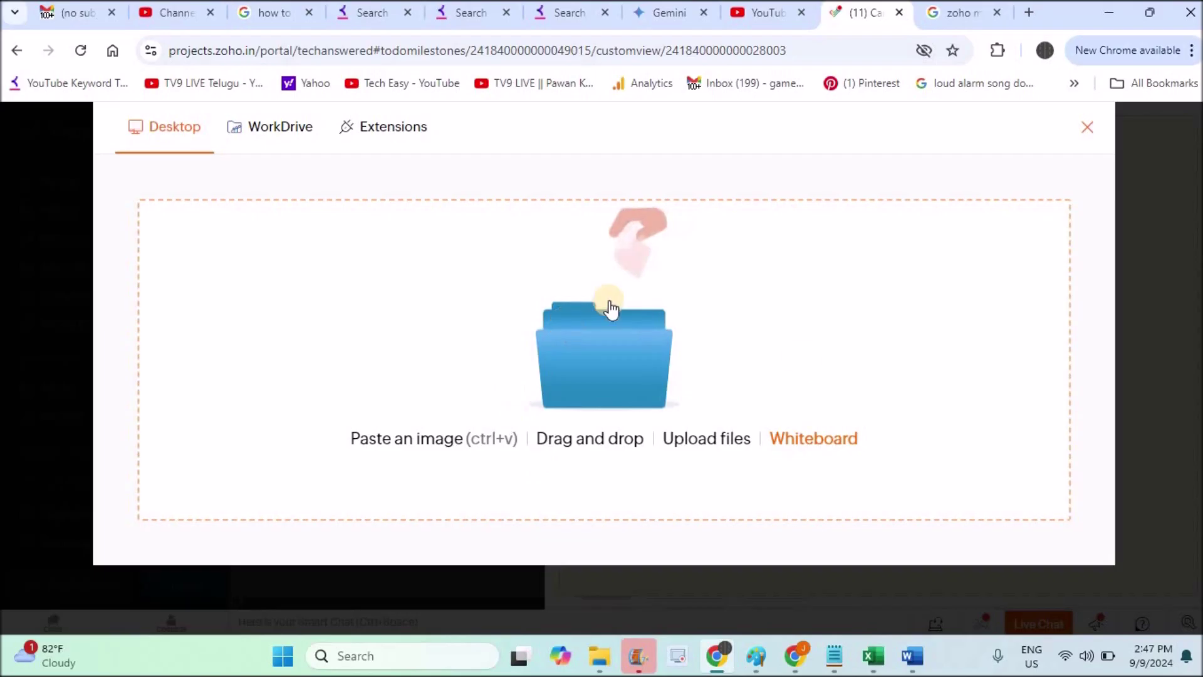
{"action": "left_click", "coordinate": [1086, 131]}
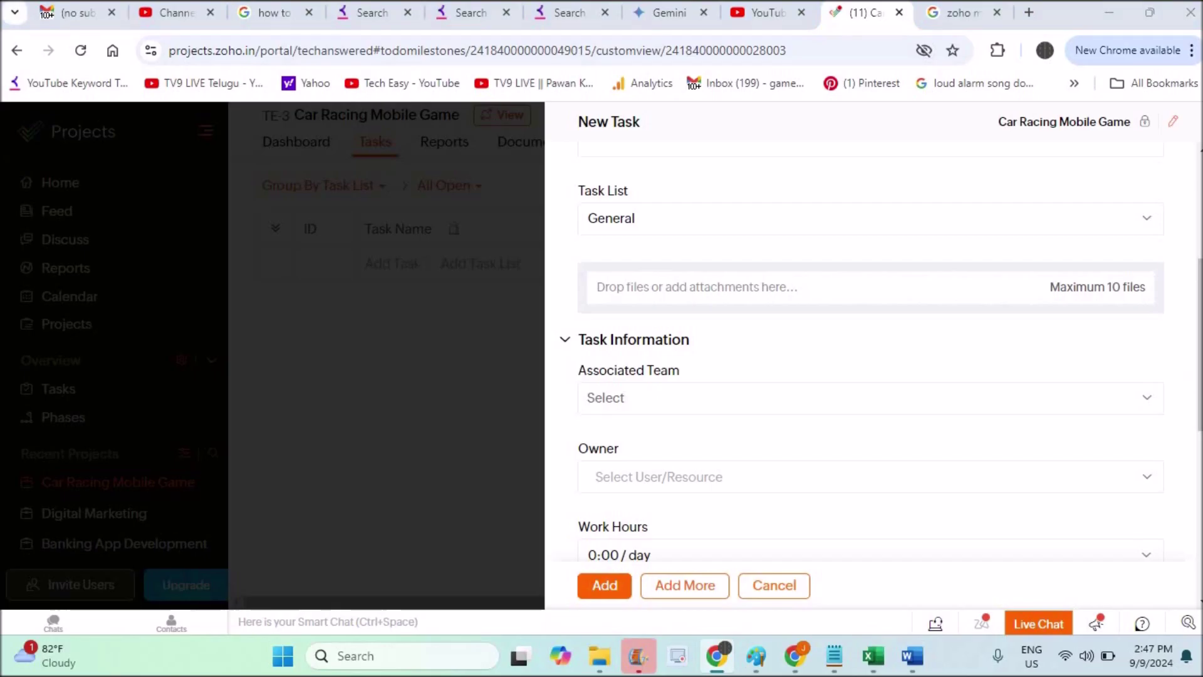
- Assign the project's sole user as task owner and bring up the Standard Work Hours entry
{"action": "left_click", "coordinate": [1096, 480]}
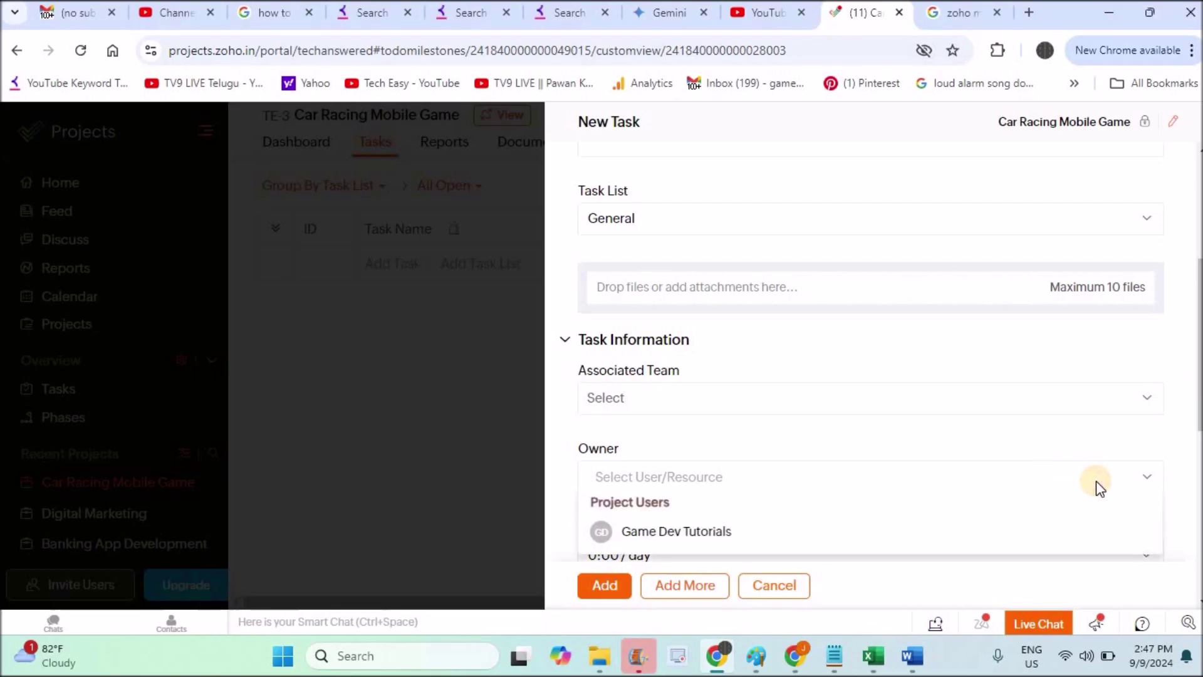
{"action": "left_click", "coordinate": [758, 534]}
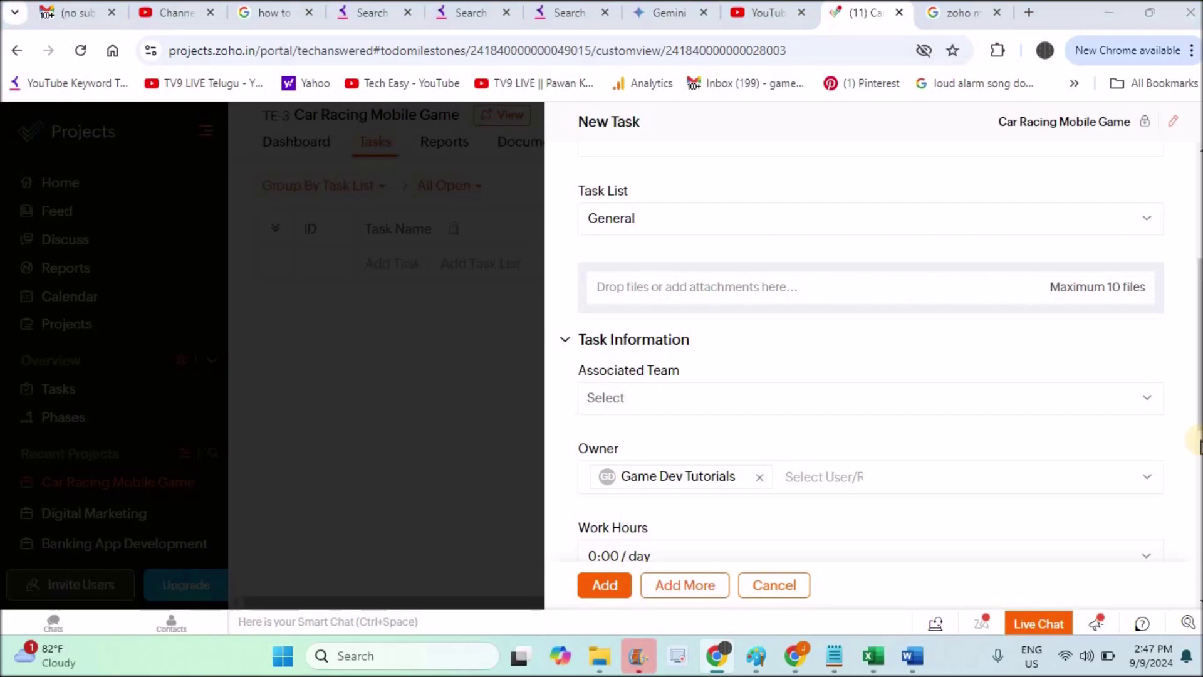
{"action": "scroll", "coordinate": [1199, 443], "scroll_direction": "down", "scroll_amount": 5}
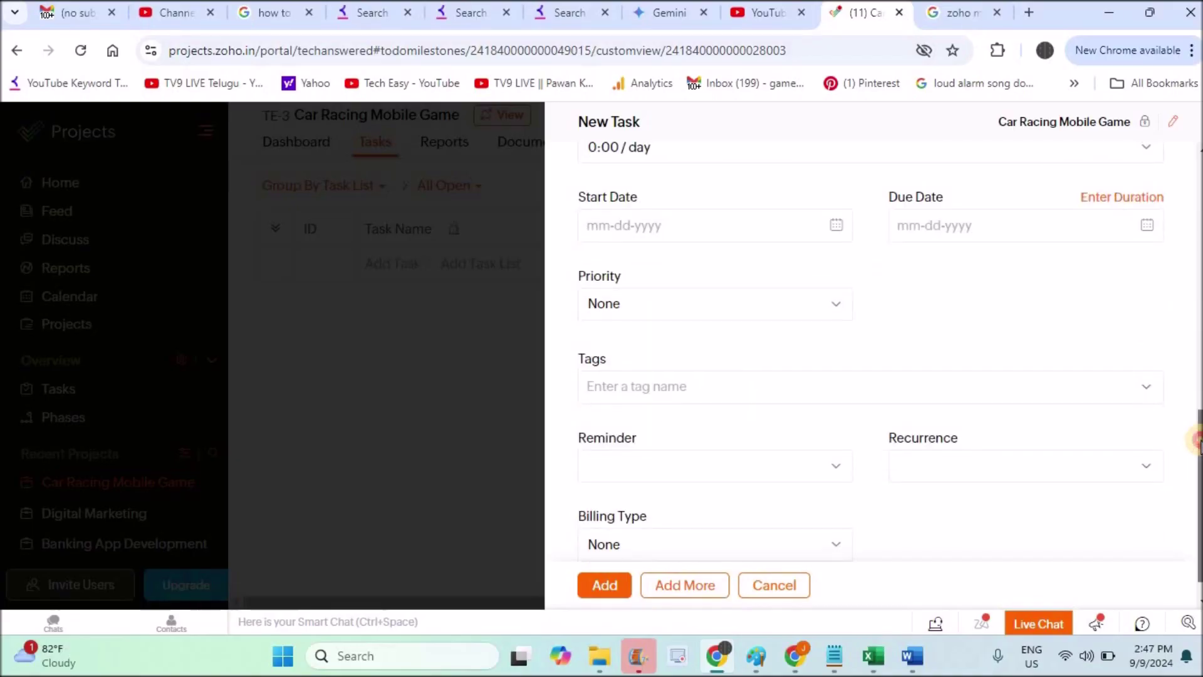
{"action": "left_click_drag", "start_coordinate": [1199, 444], "coordinate": [1198, 350]}
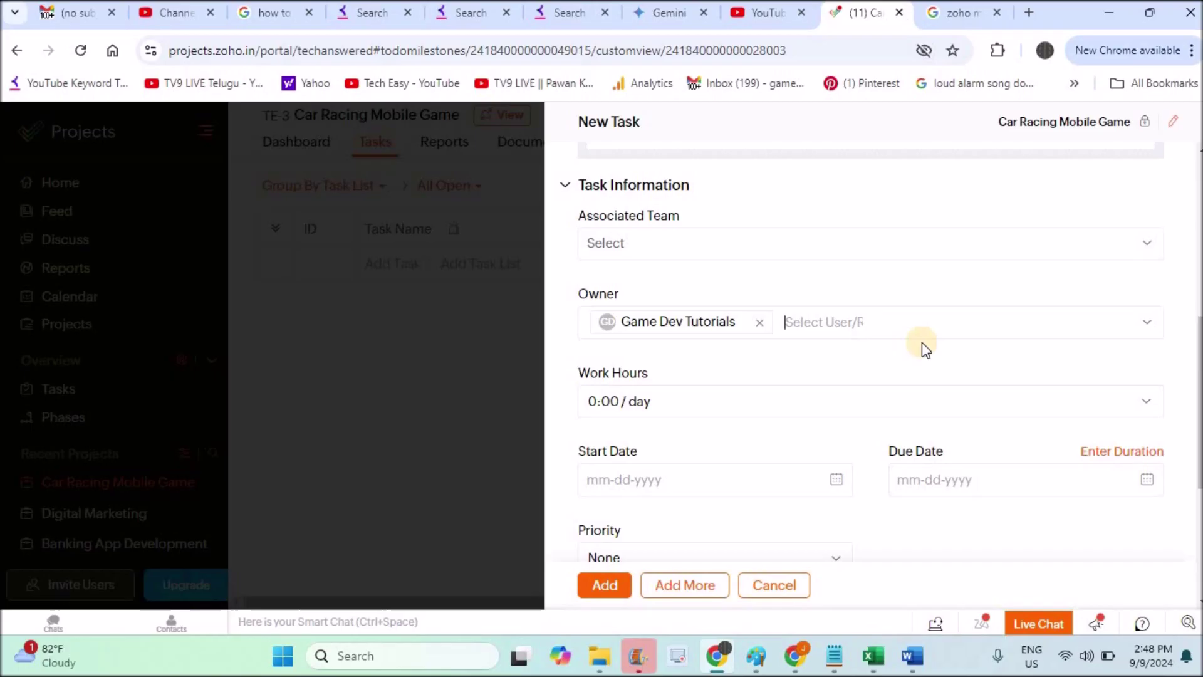
{"action": "left_click", "coordinate": [892, 335]}
{"action": "left_click", "coordinate": [1009, 327]}
{"action": "left_click", "coordinate": [733, 395]}
- Give the task 4 hrs/day, start date 09-11-2024 and due date 09-15-2024
{"action": "left_click", "coordinate": [1146, 404]}
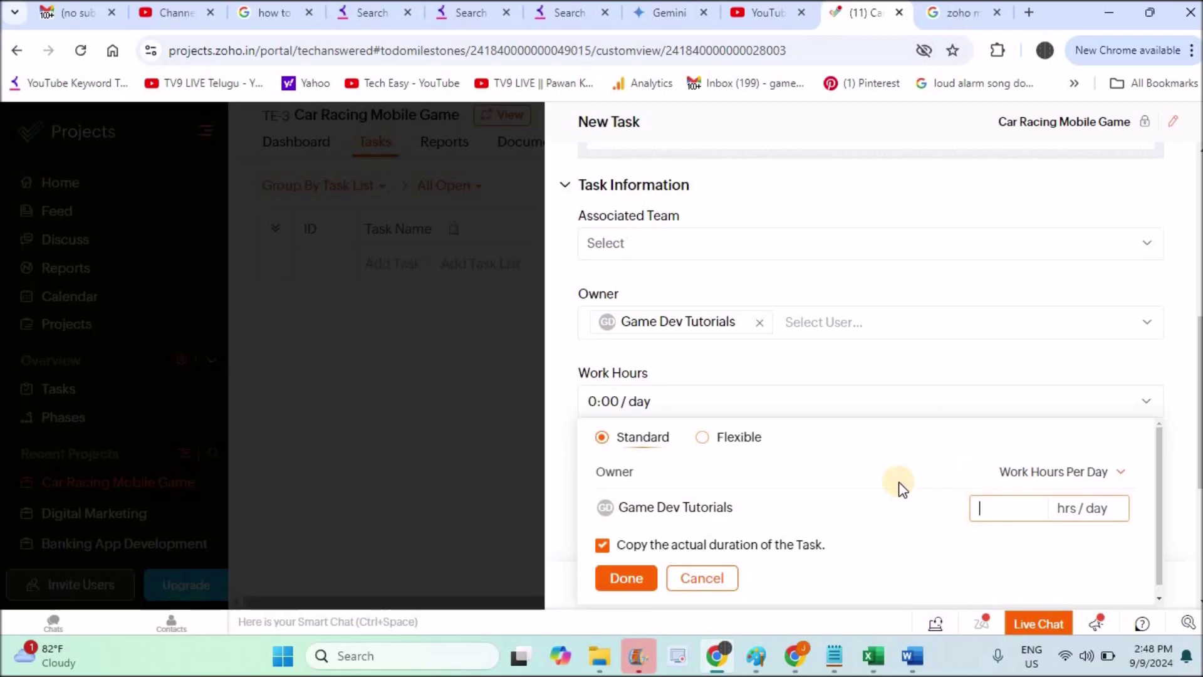
{"action": "type", "text": "4"}
{"action": "left_click", "coordinate": [626, 583]}
{"action": "left_click", "coordinate": [837, 480]}
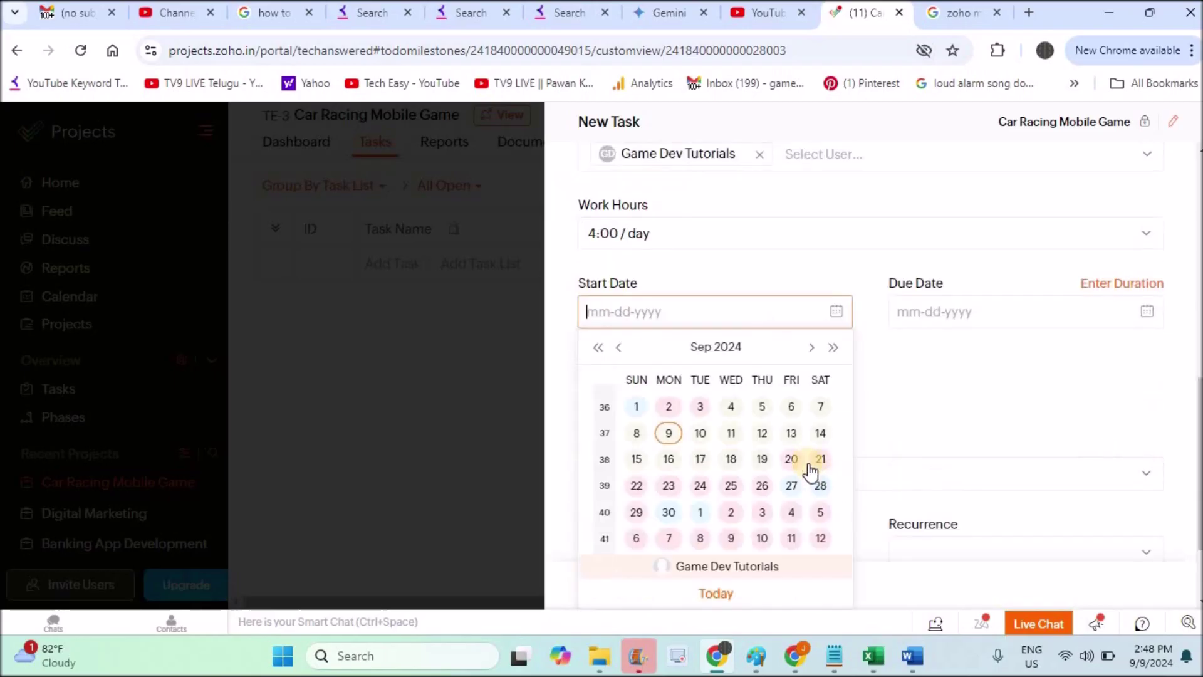
{"action": "left_click", "coordinate": [729, 435]}
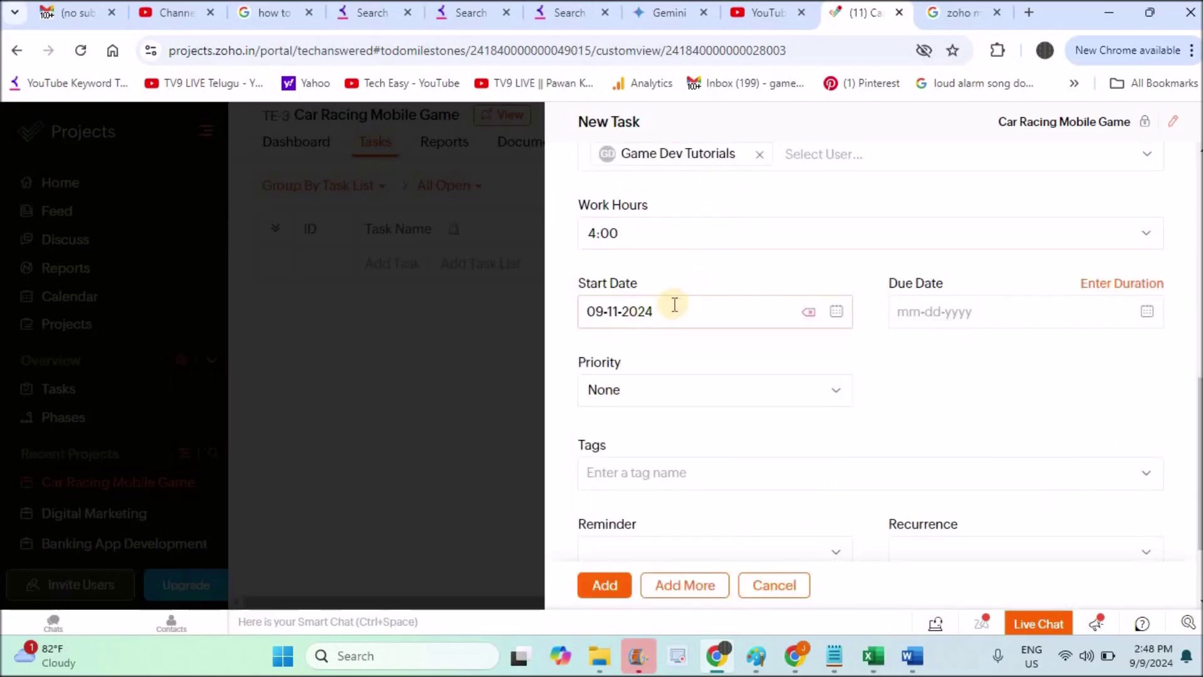
{"action": "left_click", "coordinate": [1149, 312]}
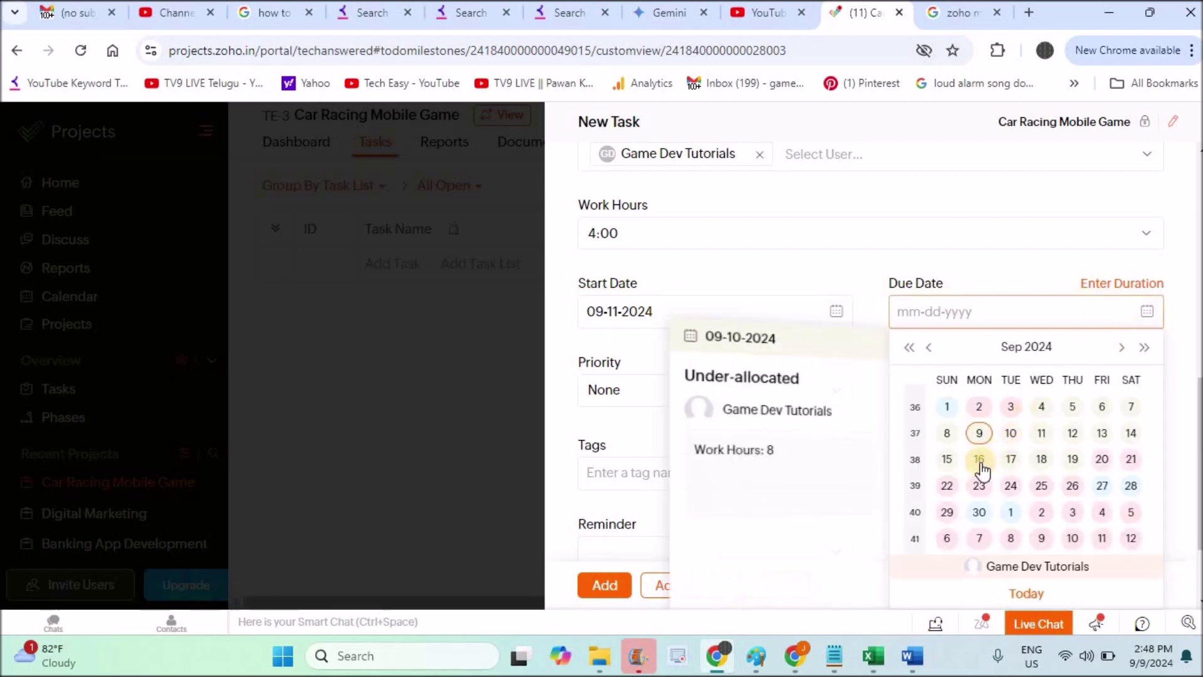
{"action": "left_click", "coordinate": [948, 459]}
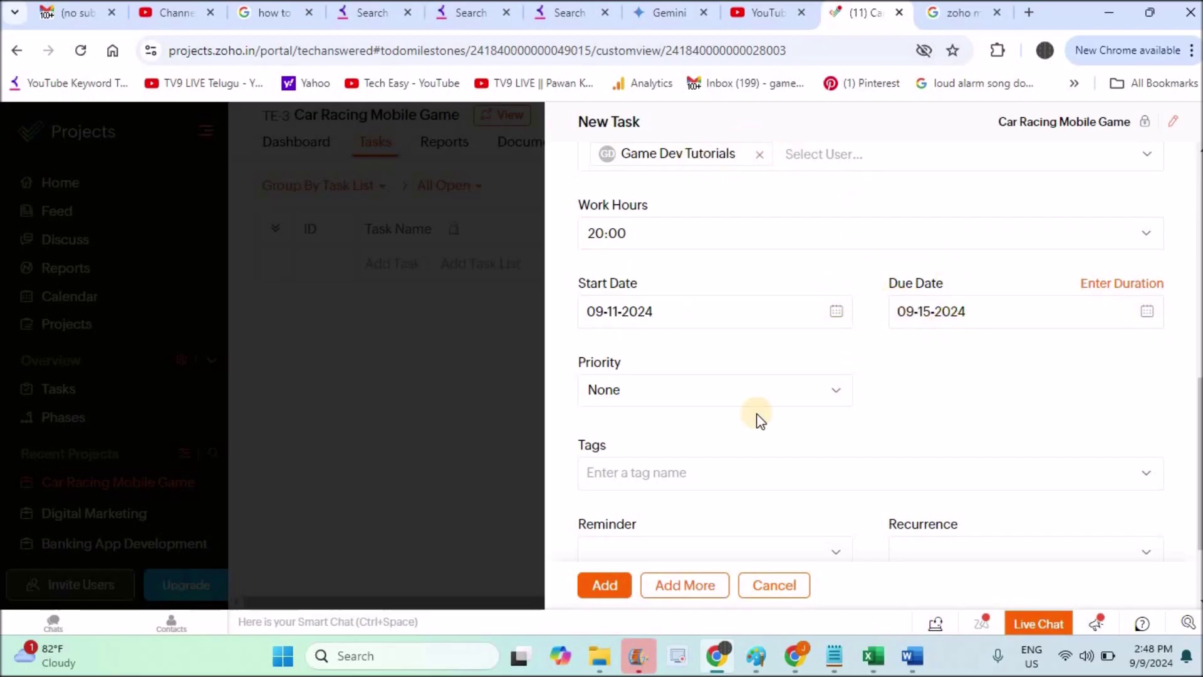
- Set the task priority to High, add a new 'req' tag, and save the task
{"action": "left_click", "coordinate": [834, 395]}
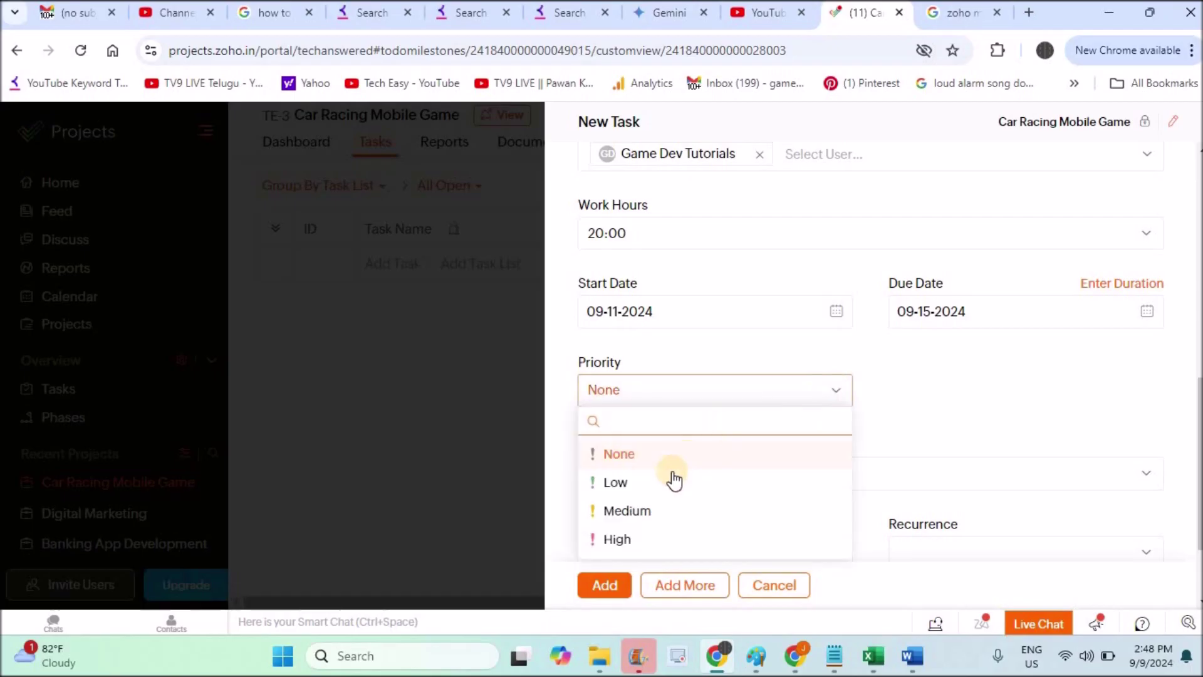
{"action": "left_click", "coordinate": [634, 539]}
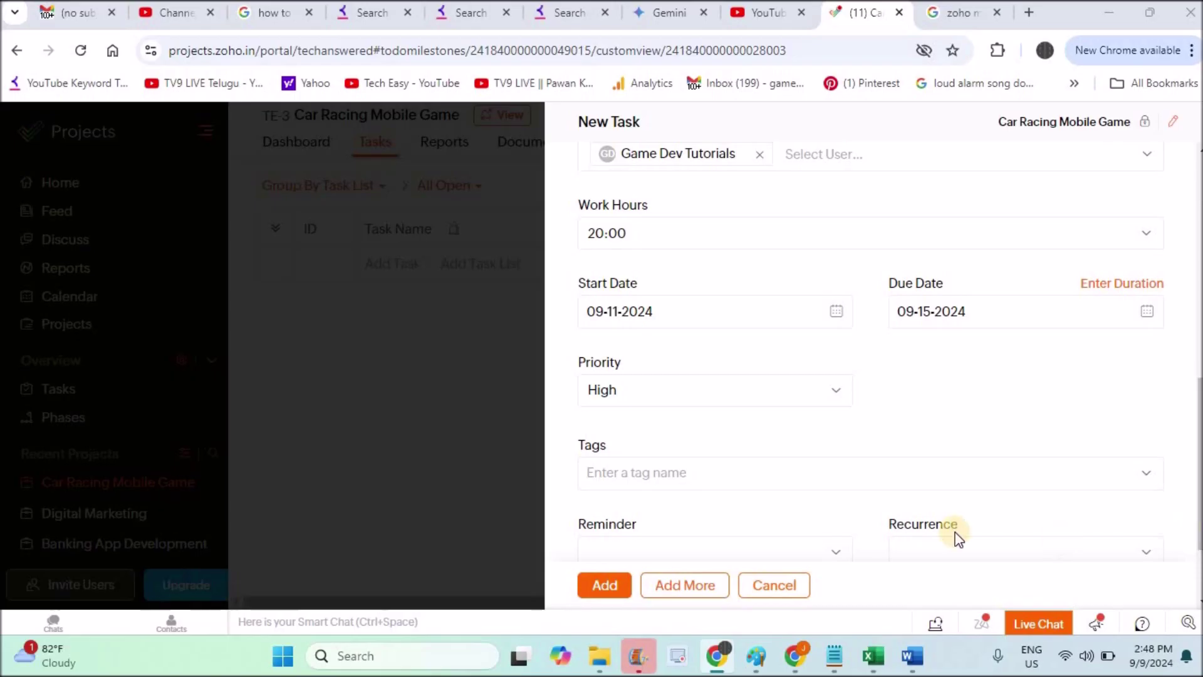
{"action": "left_click", "coordinate": [766, 477]}
{"action": "type", "text": "mllk"}
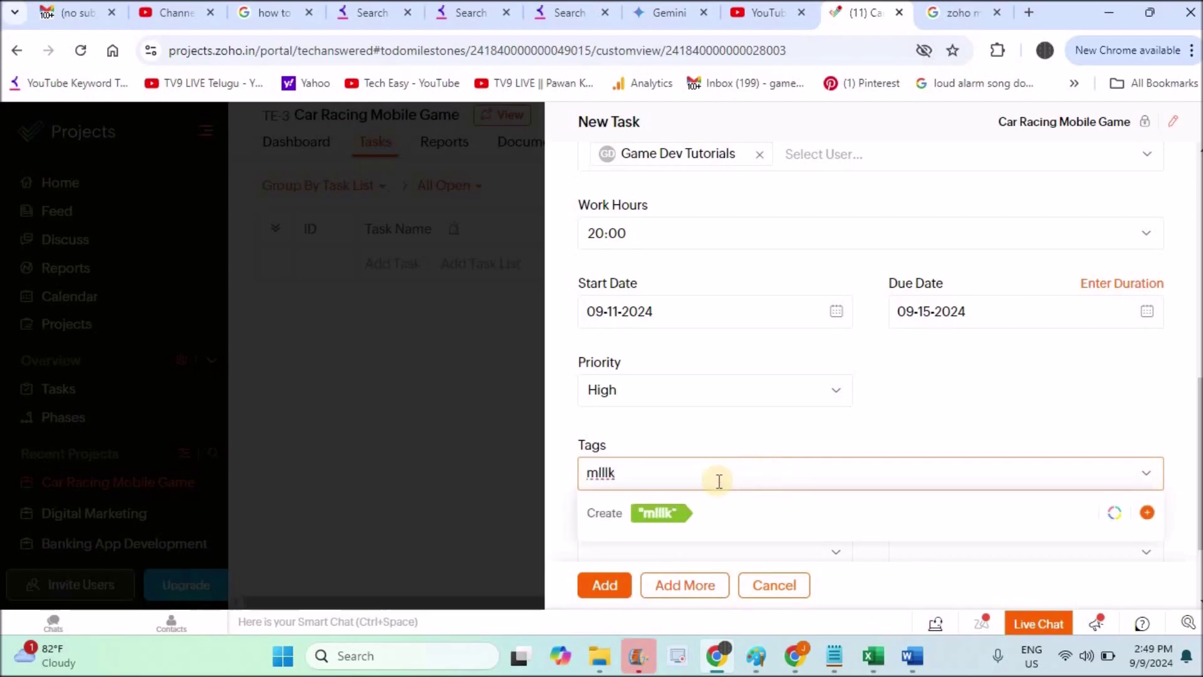
{"action": "key", "text": "BackSpace"}
{"action": "key", "text": "BackSpace"}
{"action": "key", "text": "BackSpace"}
{"action": "type", "text": "req"}
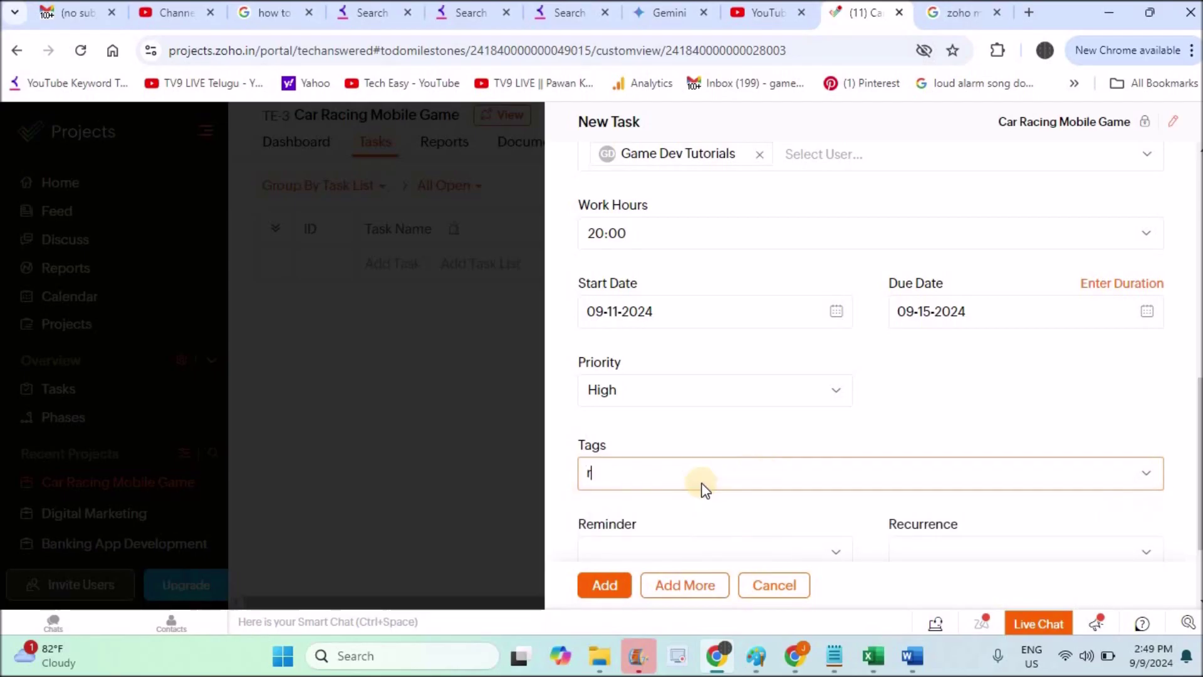
{"action": "left_click", "coordinate": [651, 513]}
{"action": "left_click", "coordinate": [613, 592]}
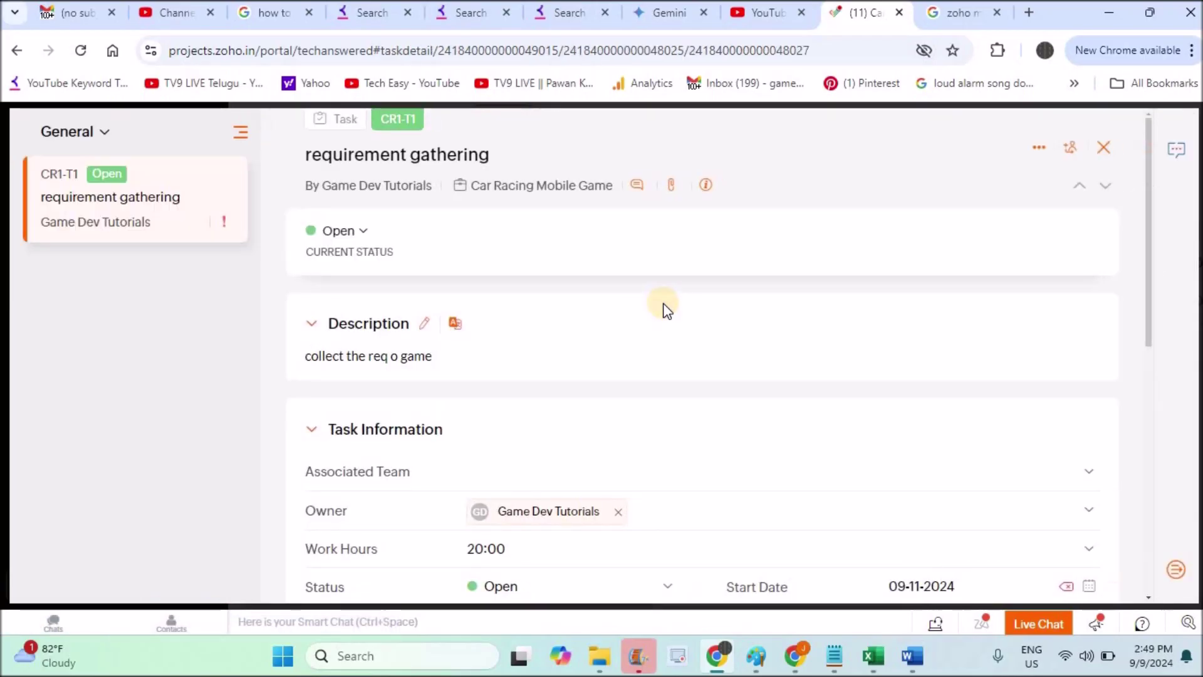
{"action": "left_click", "coordinate": [1149, 377]}
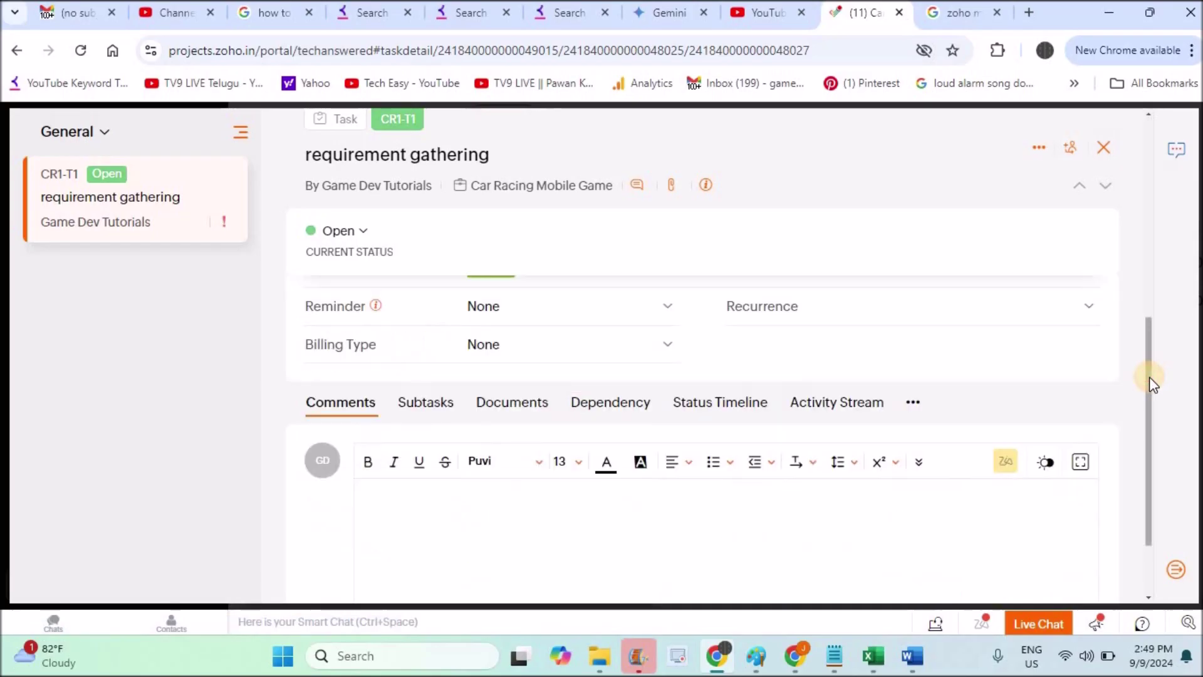
{"action": "mouse_move", "coordinate": [1149, 377]}
{"action": "left_mouse_down"}
{"action": "mouse_move", "coordinate": [1153, 461]}
{"action": "mouse_move", "coordinate": [1134, 278]}
{"action": "left_mouse_up"}
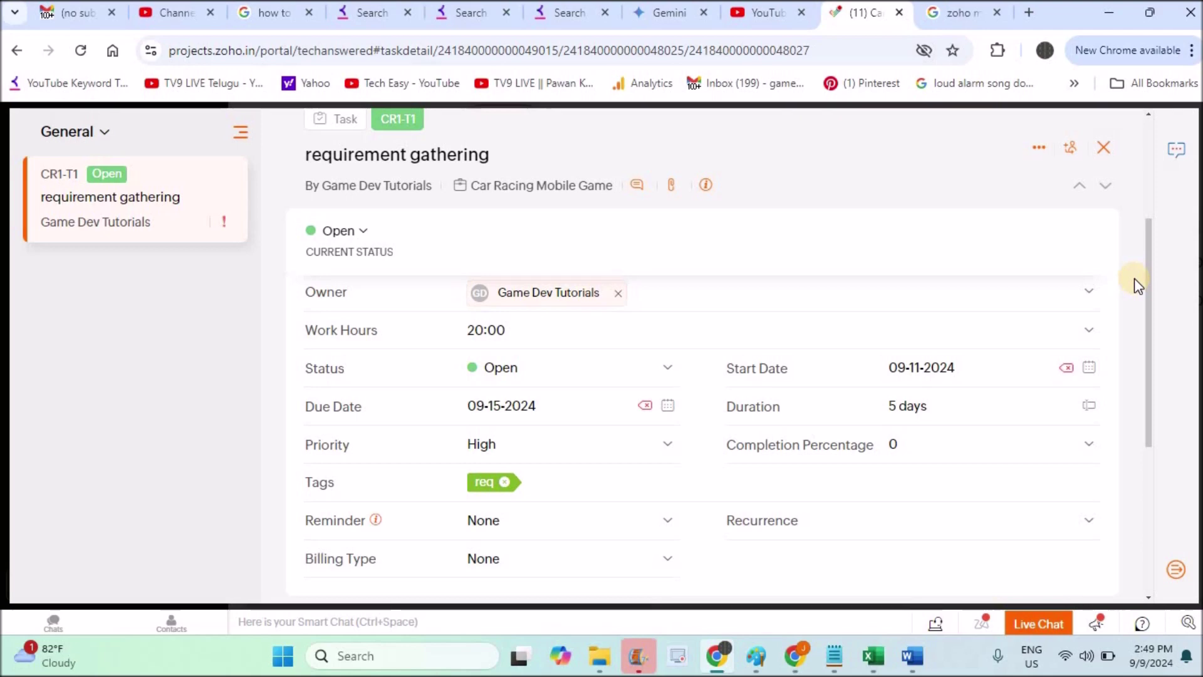
{"action": "mouse_move", "coordinate": [1134, 278]}
{"action": "left_mouse_down"}
{"action": "mouse_move", "coordinate": [1132, 261]}
{"action": "mouse_move", "coordinate": [741, 182]}
{"action": "left_mouse_up"}
- Step task CR1-T1 through In Progress, In Review and To be Tested to Closed, then close its panel
{"action": "left_click", "coordinate": [361, 233]}
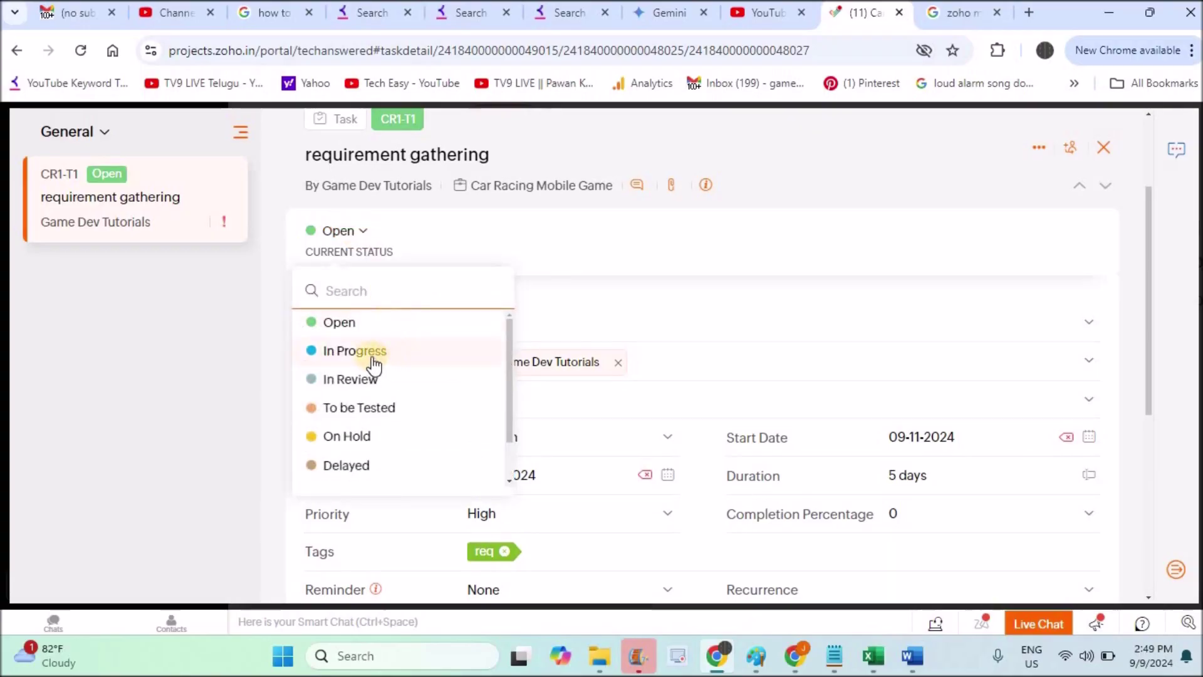
{"action": "left_click", "coordinate": [369, 354]}
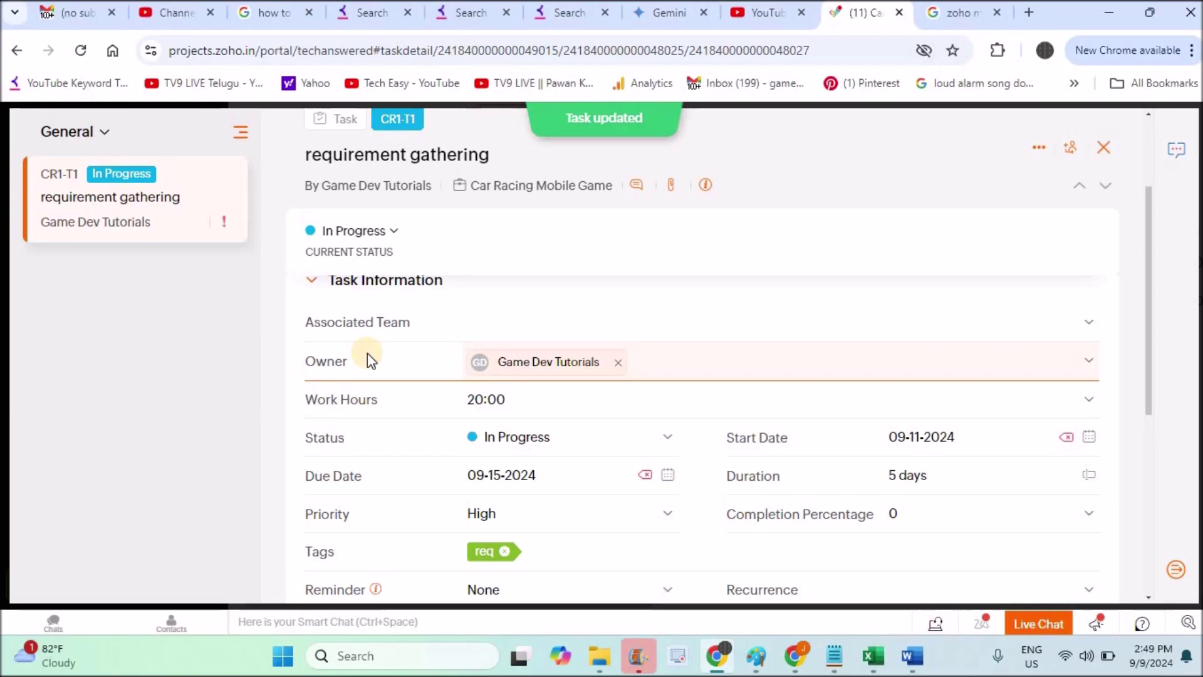
{"action": "left_click", "coordinate": [394, 232]}
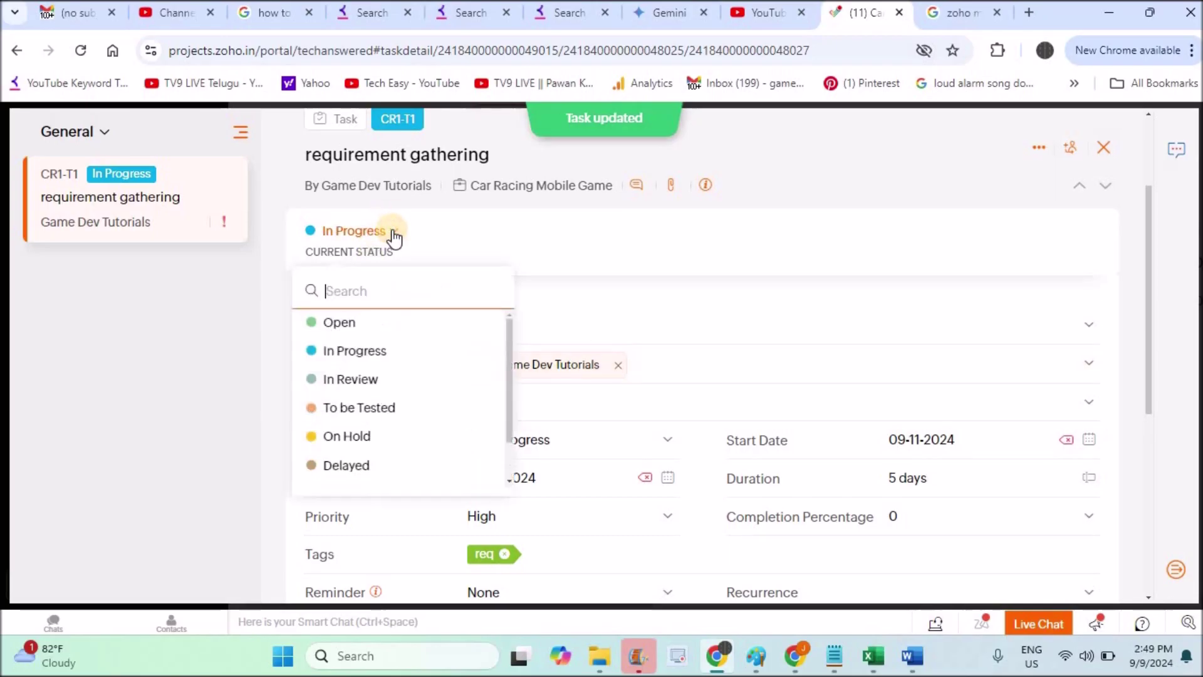
{"action": "left_click", "coordinate": [356, 384]}
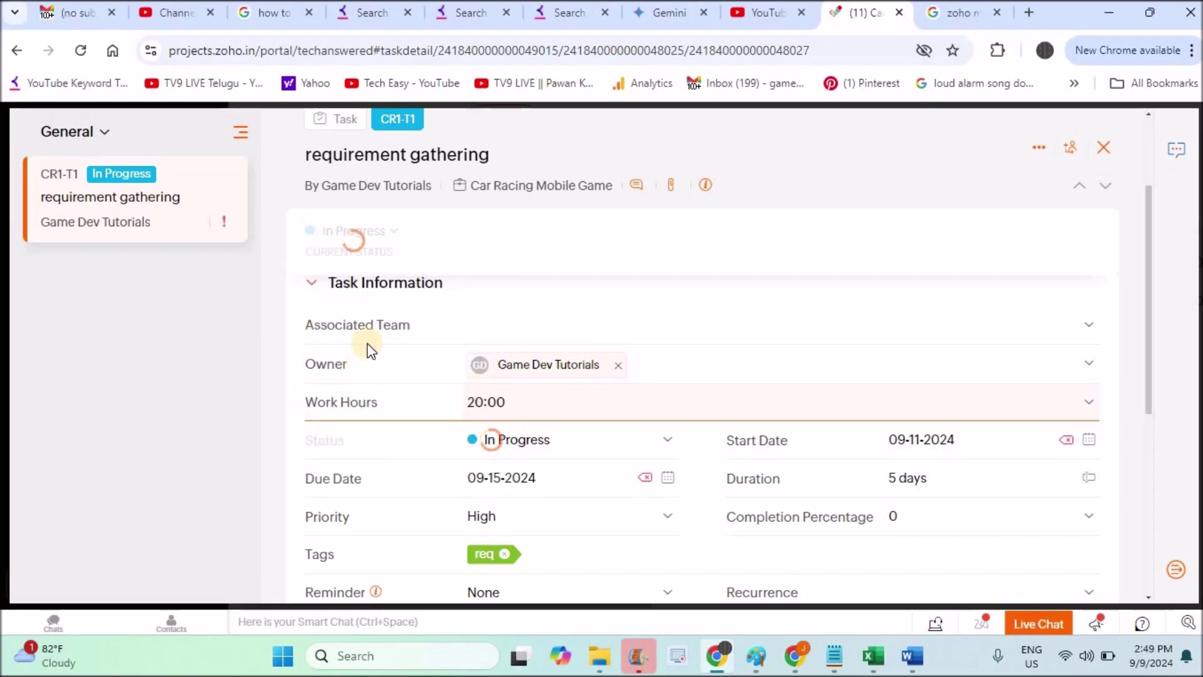
{"action": "left_click", "coordinate": [380, 232]}
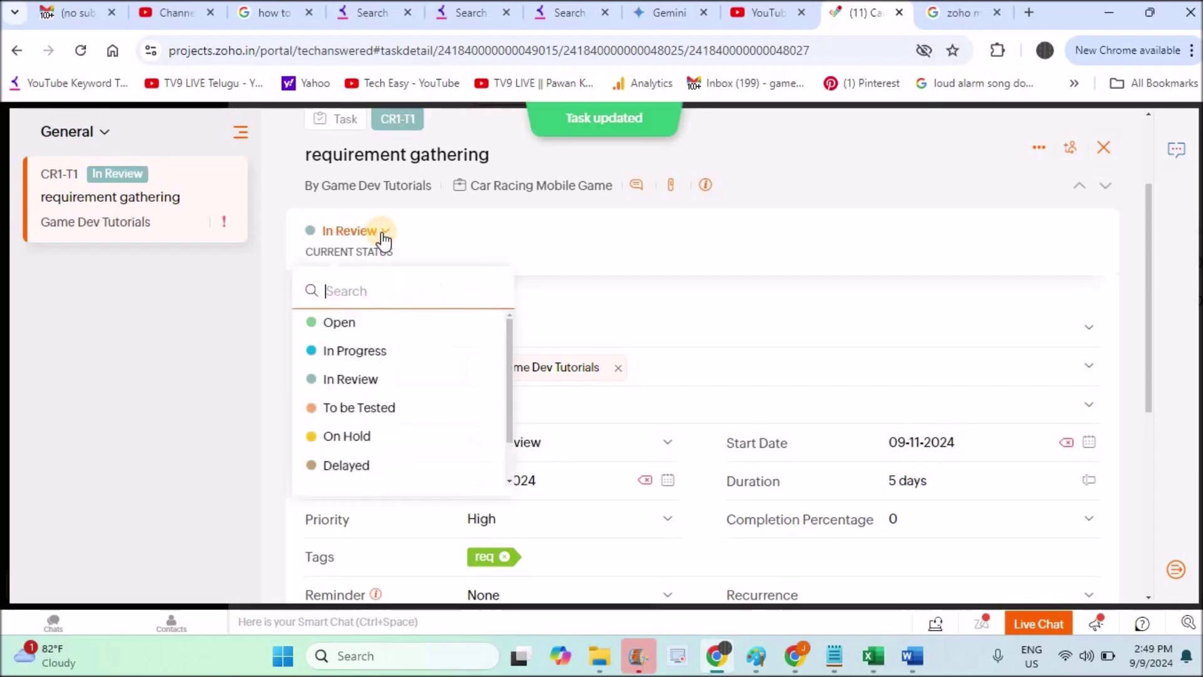
{"action": "left_click", "coordinate": [381, 409]}
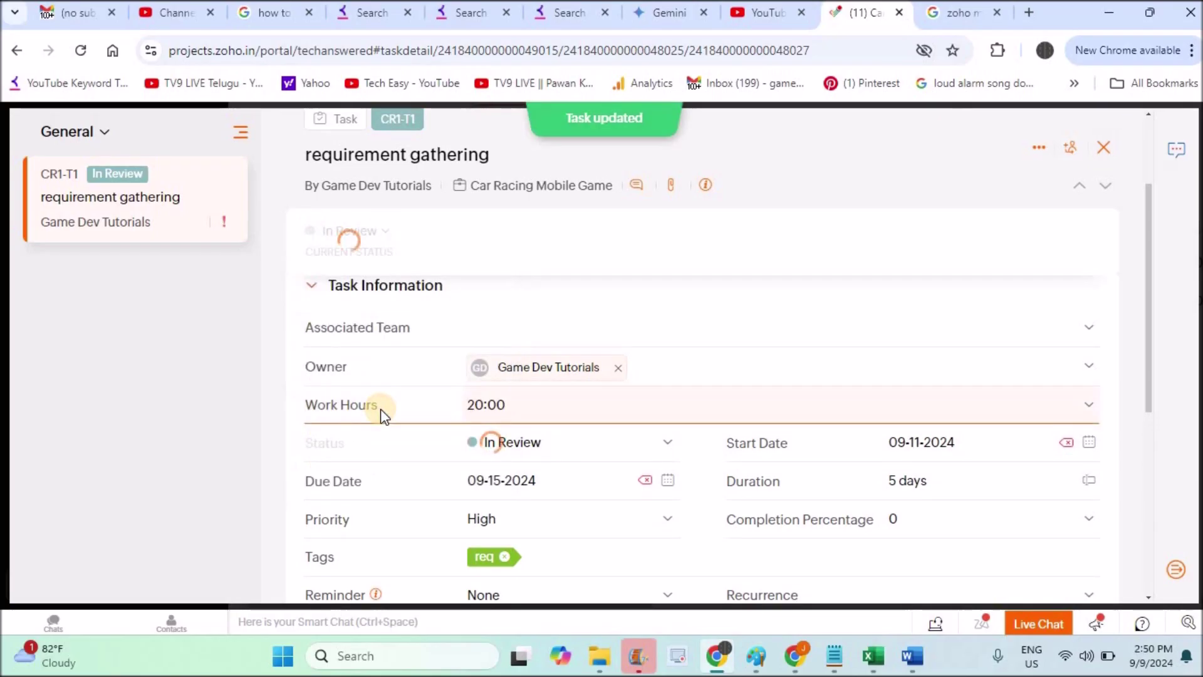
{"action": "left_click", "coordinate": [376, 232]}
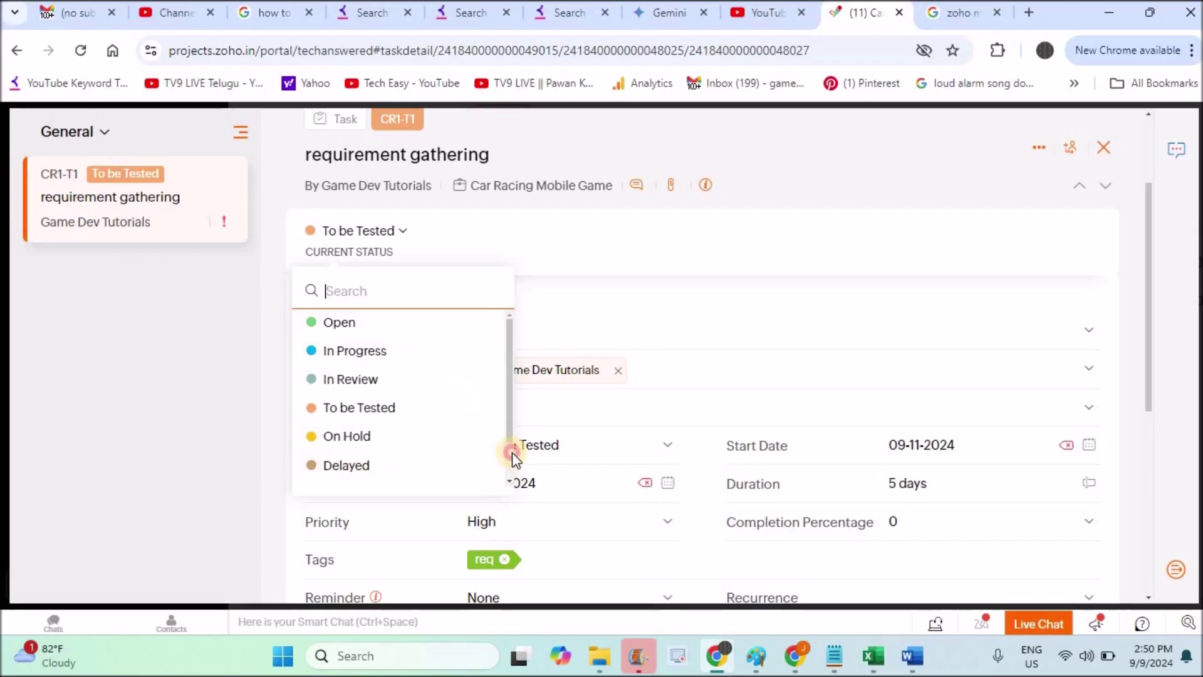
{"action": "scroll", "coordinate": [512, 452], "scroll_direction": "down", "scroll_amount": 2}
{"action": "left_click", "coordinate": [351, 444]}
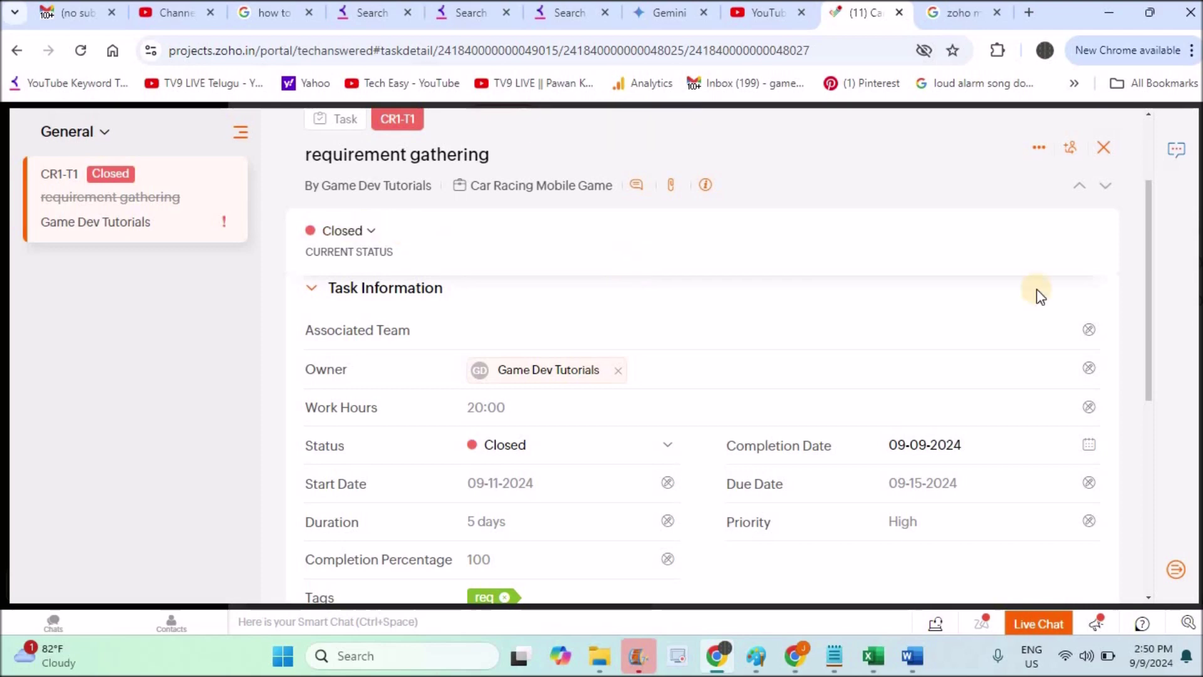
{"action": "left_click", "coordinate": [1104, 149]}
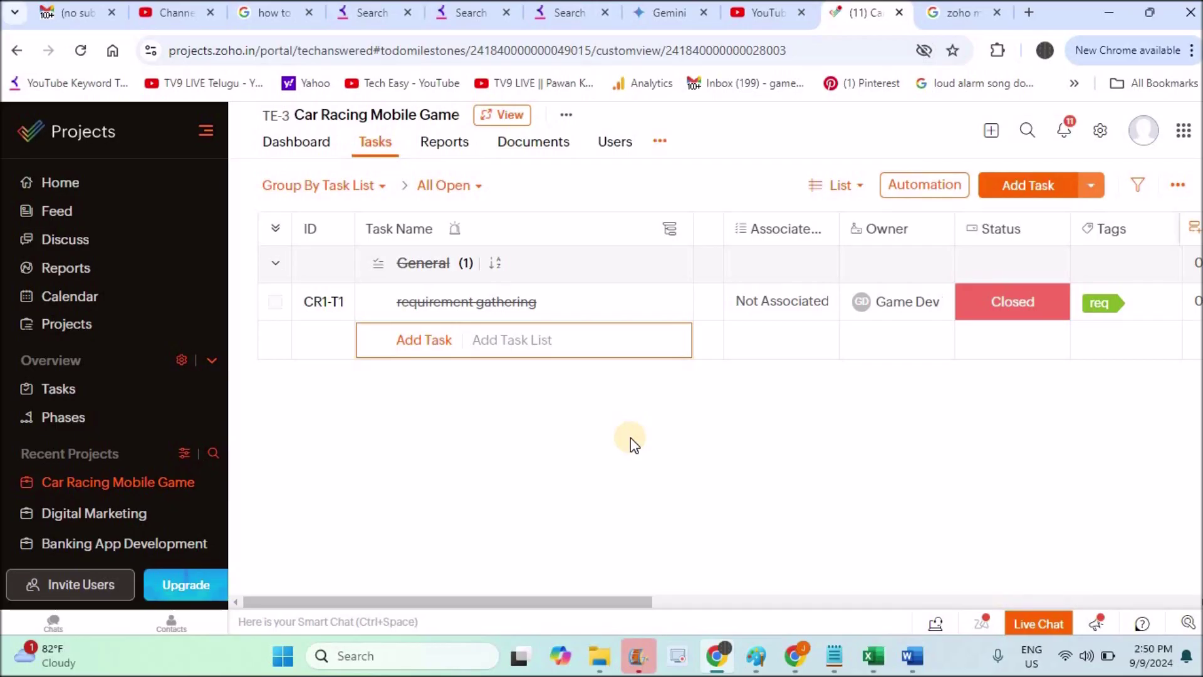
- Toggle the task view between All Tasks and All Open, ending on All Tasks
{"action": "left_click", "coordinate": [479, 187]}
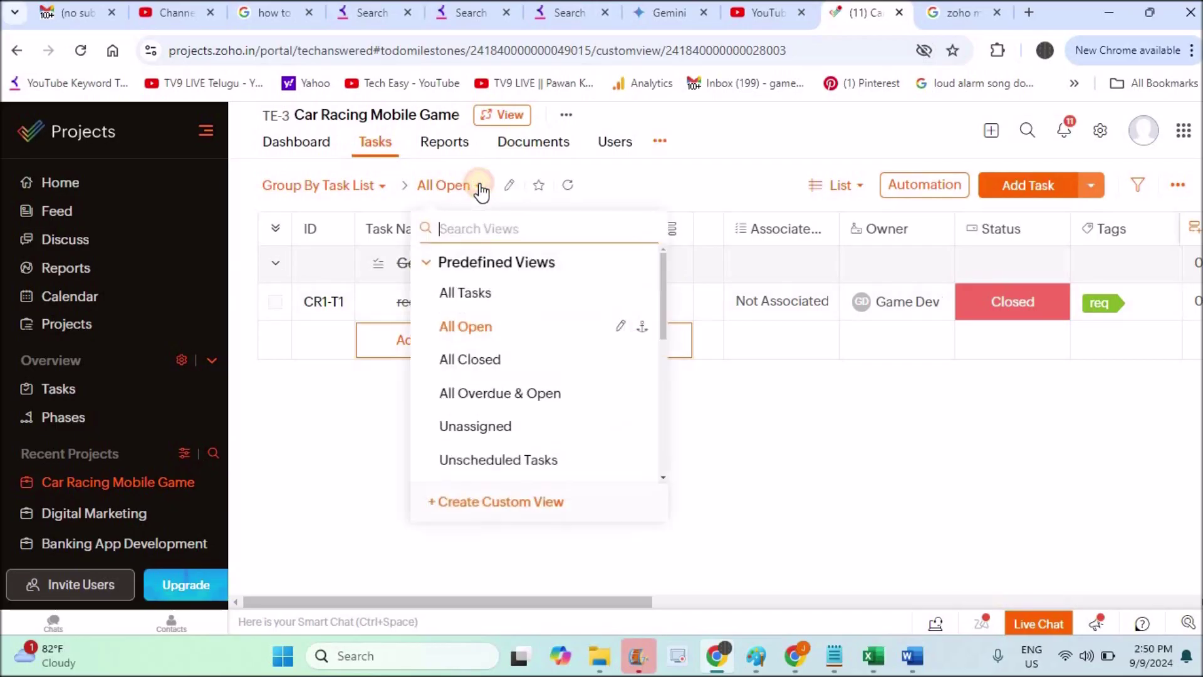
{"action": "left_click", "coordinate": [475, 295]}
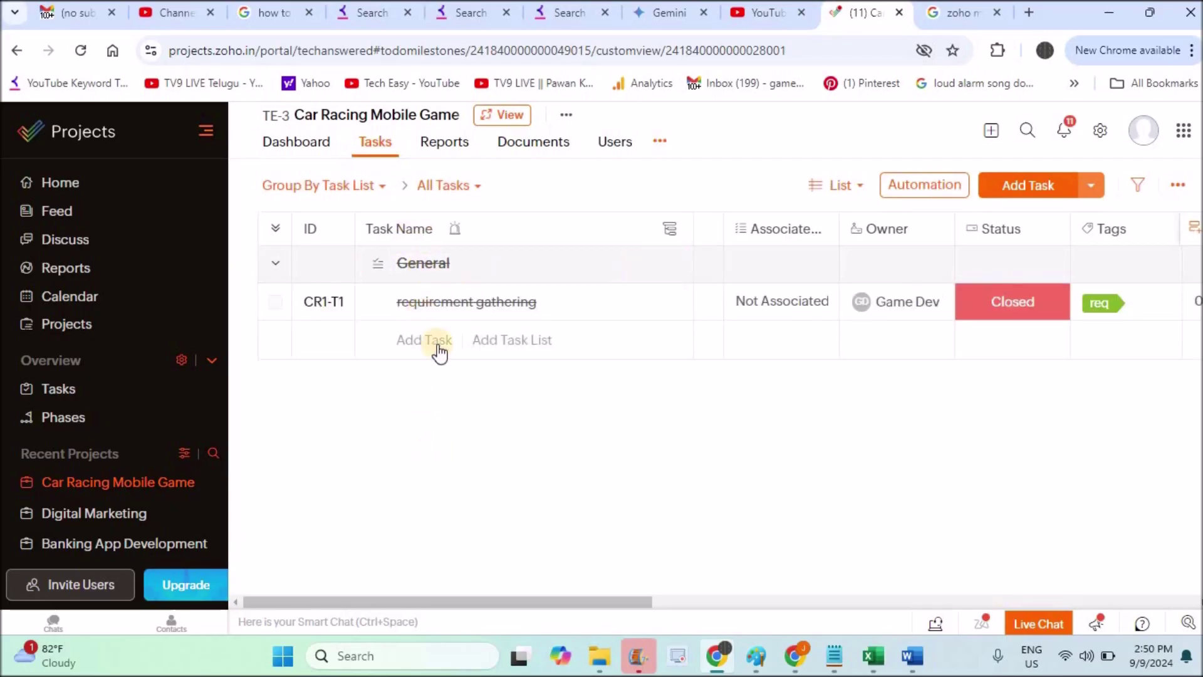
{"action": "left_click", "coordinate": [461, 184]}
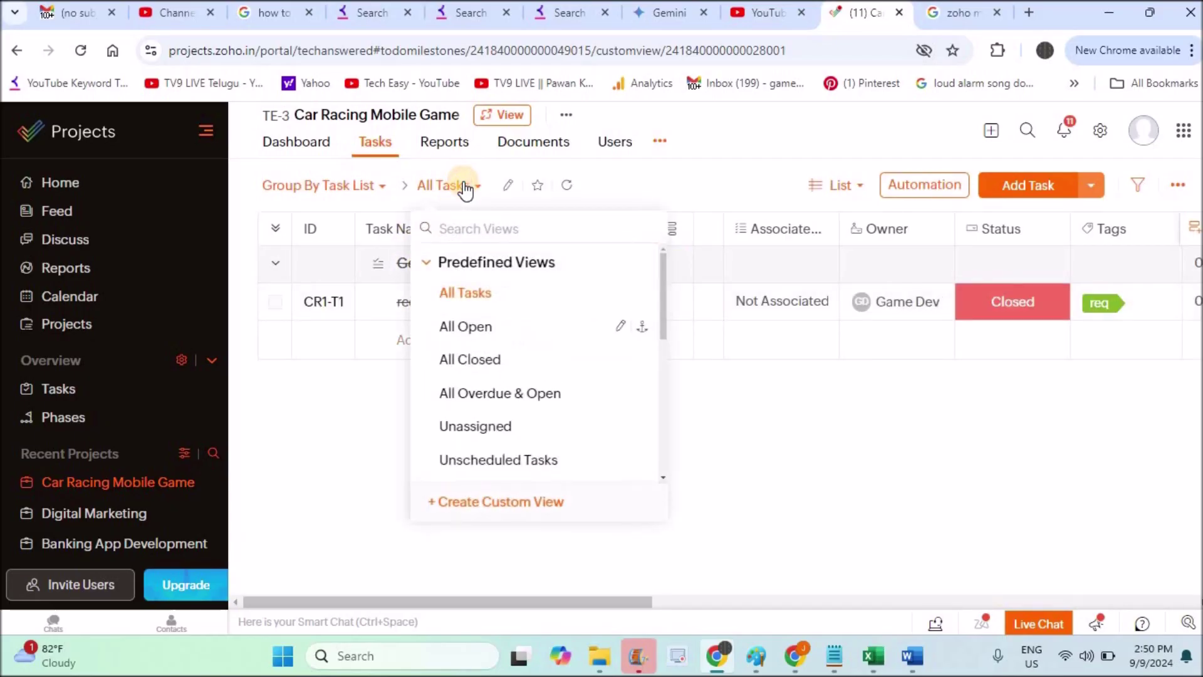
{"action": "left_click", "coordinate": [489, 327]}
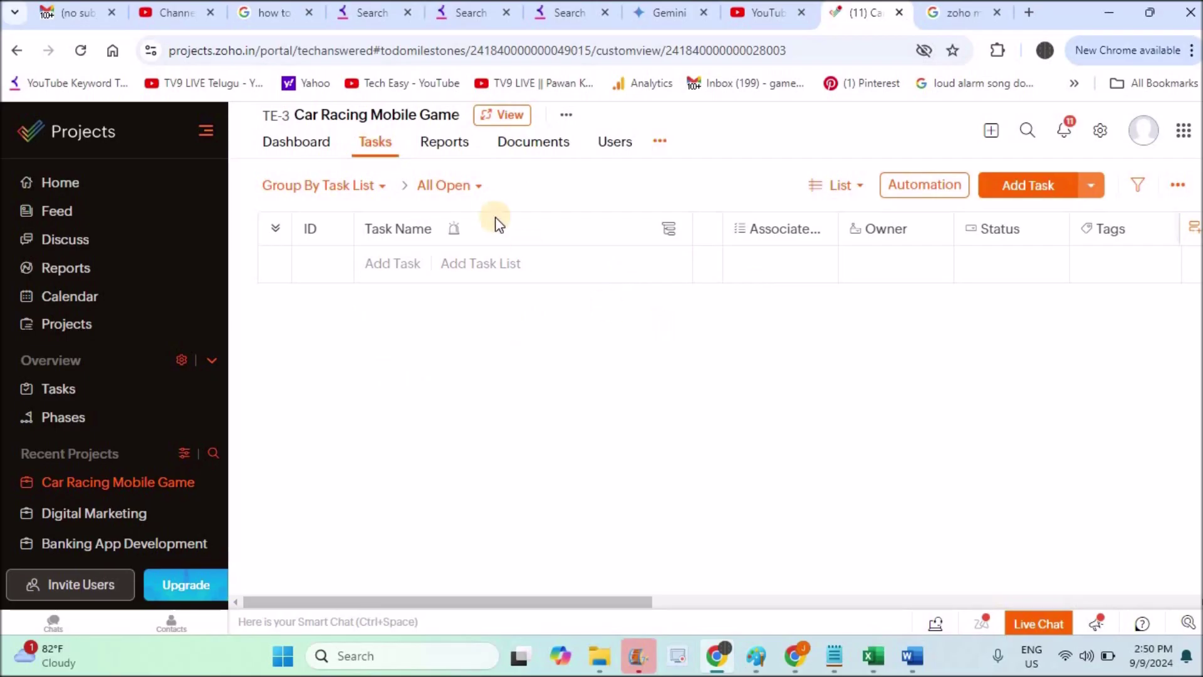
{"action": "left_click", "coordinate": [467, 188]}
{"action": "left_click", "coordinate": [328, 333]}
{"action": "left_click", "coordinate": [474, 186]}
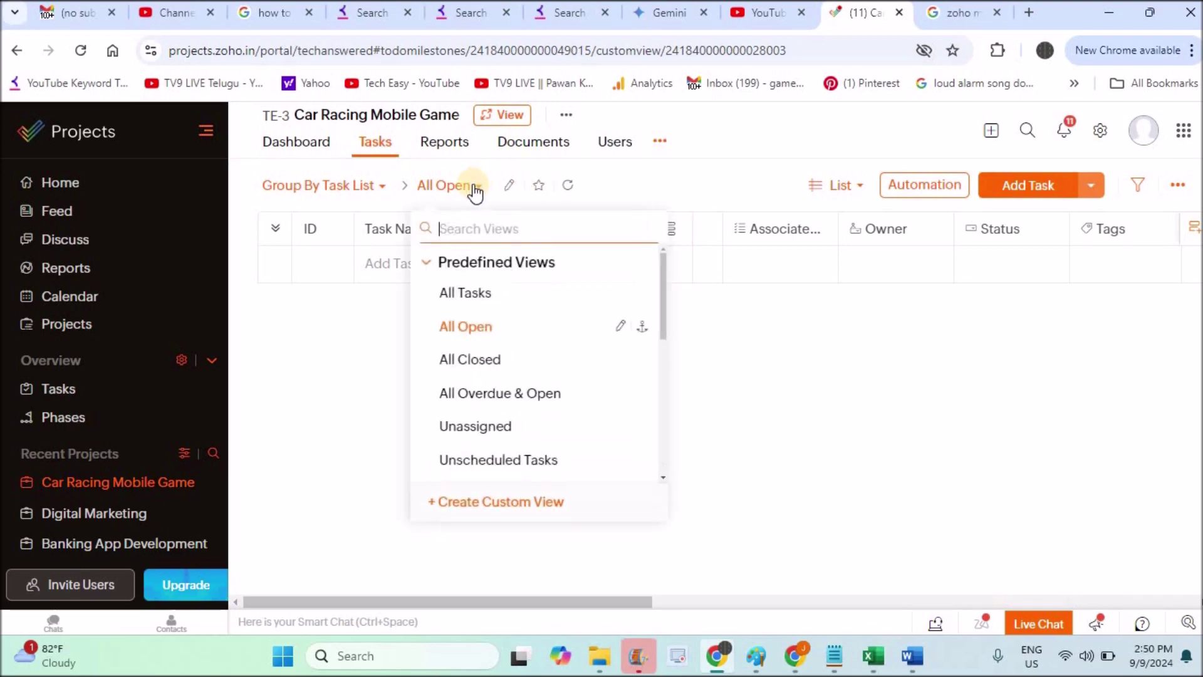
{"action": "left_click", "coordinate": [471, 293]}
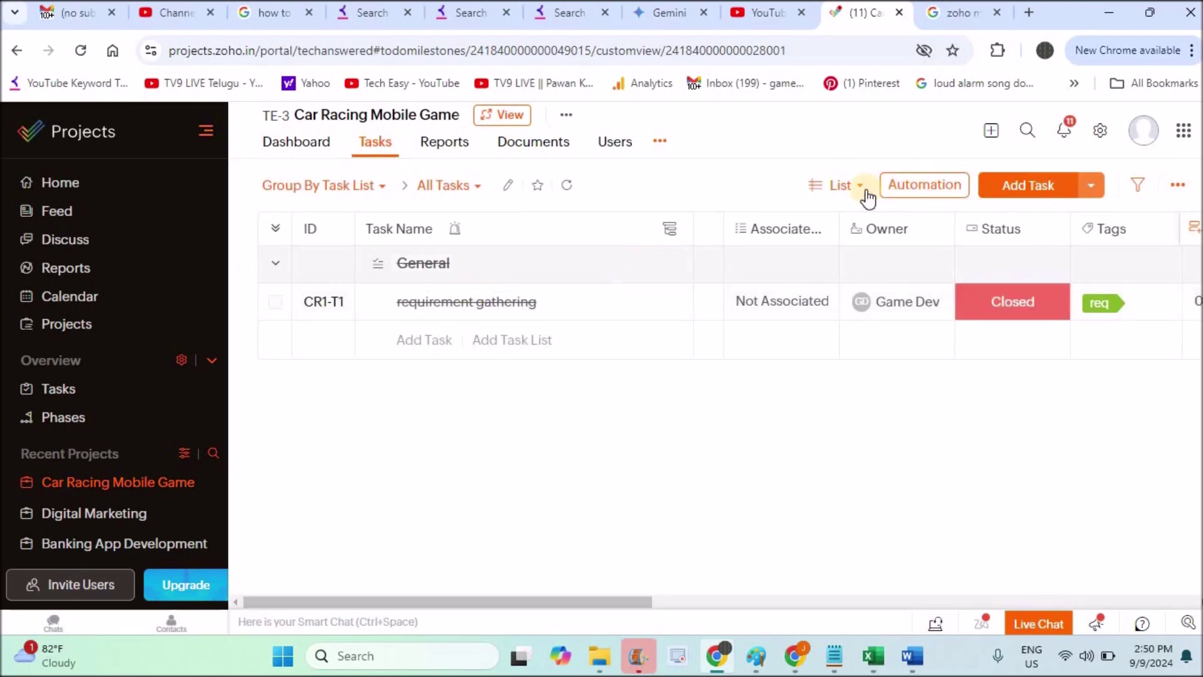
{"action": "left_click", "coordinate": [857, 186]}
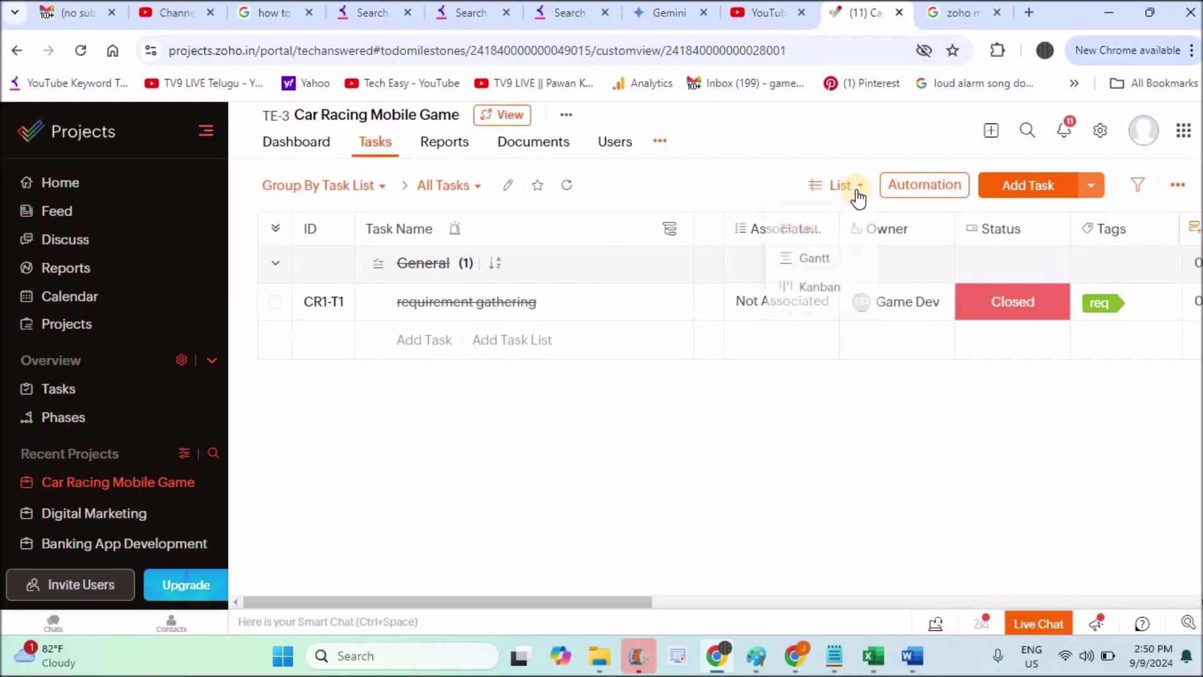
- Display the tasks as a Gantt chart with the timescale changed from Weeks to Months
{"action": "left_click", "coordinate": [818, 273]}
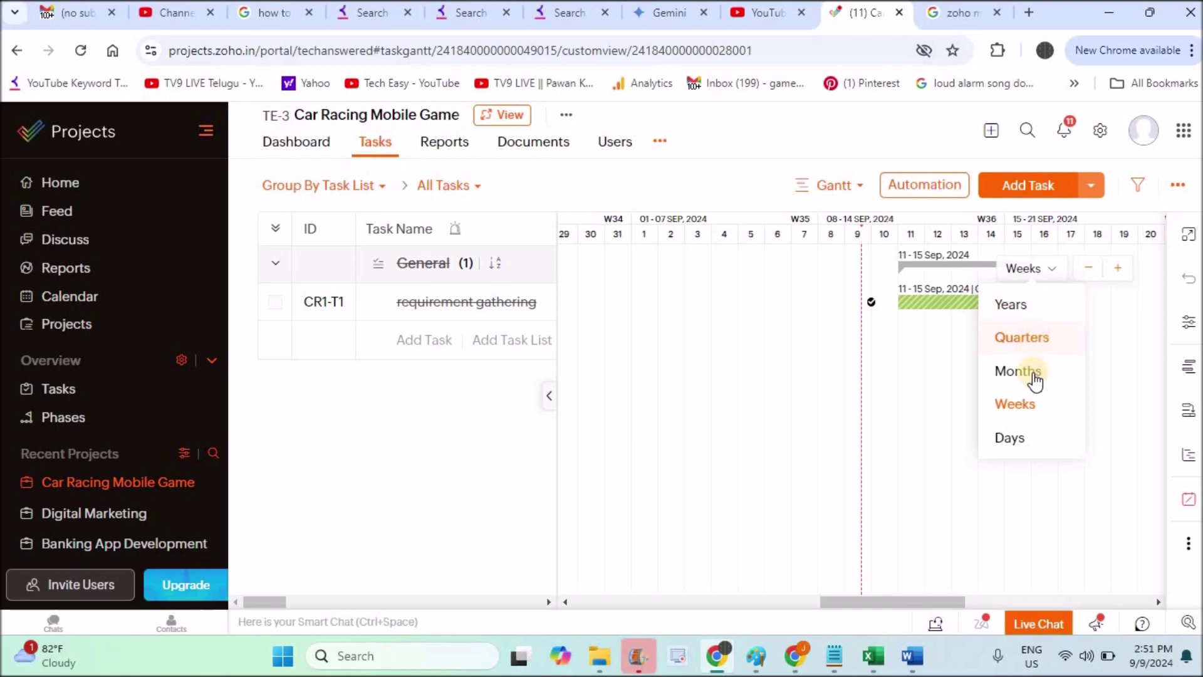
{"action": "left_click", "coordinate": [1030, 374]}
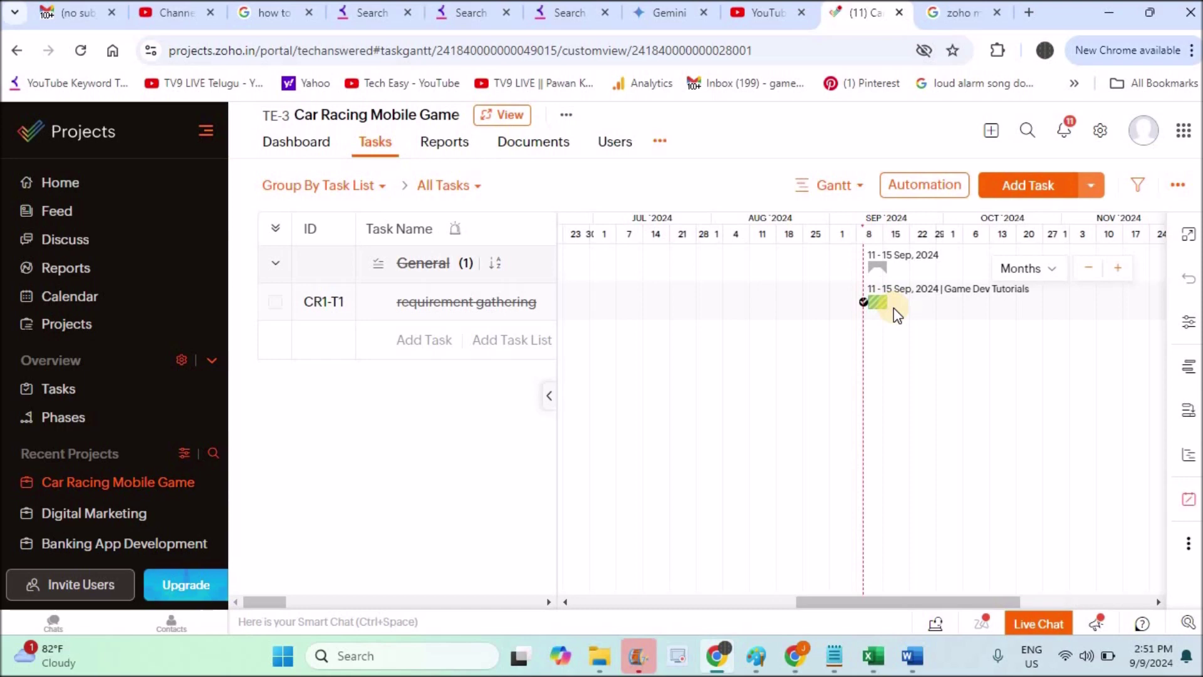
{"action": "left_click", "coordinate": [838, 188]}
- Switch to the Kanban board and scroll across to the Closed, On Hold and Delayed columns
{"action": "left_click", "coordinate": [836, 296]}
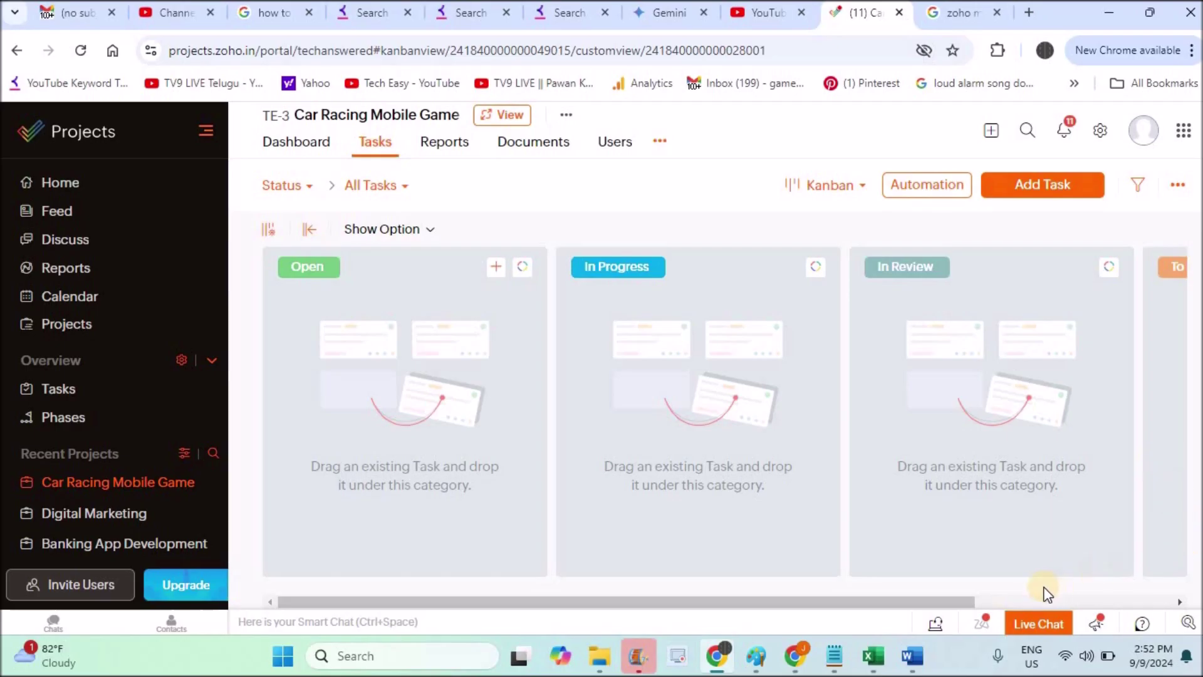
{"action": "left_click", "coordinate": [1034, 600]}
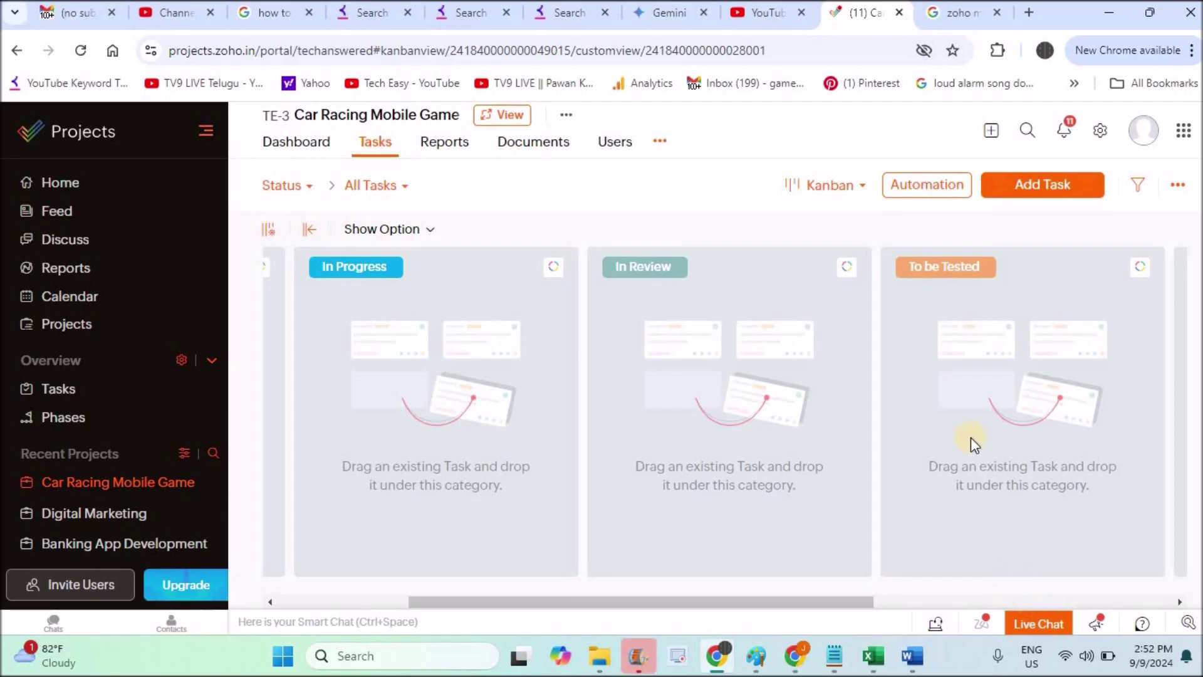
{"action": "left_click", "coordinate": [913, 602]}
{"action": "left_click", "coordinate": [1080, 596]}
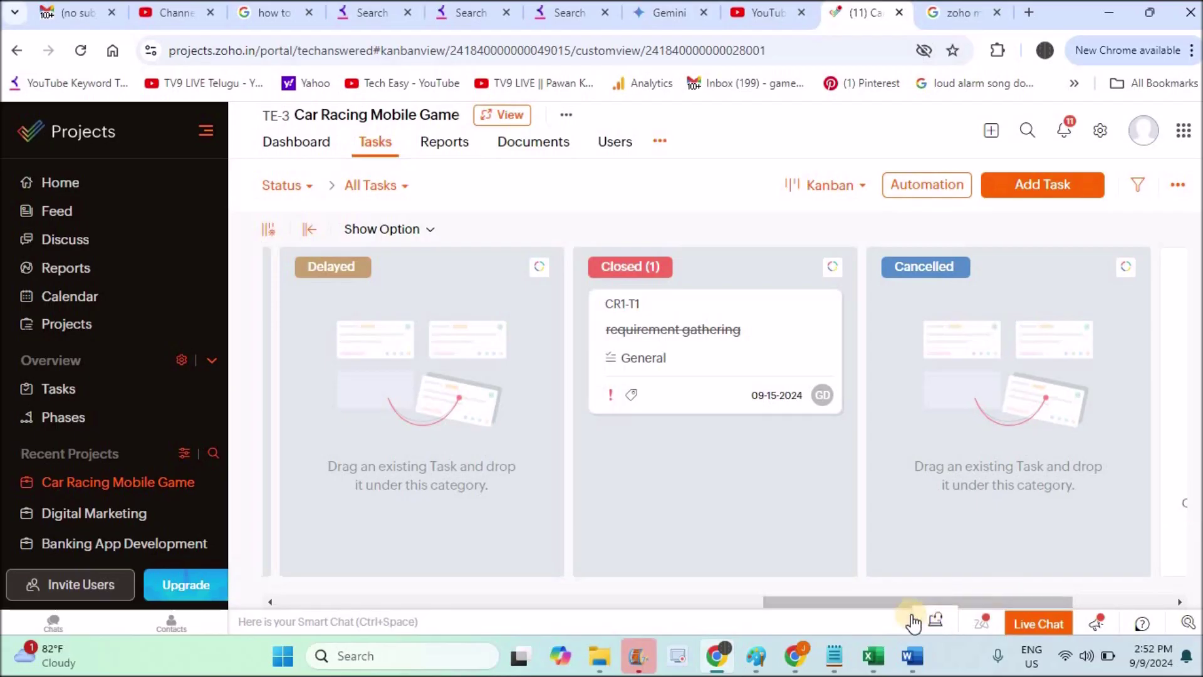
{"action": "left_click_drag", "start_coordinate": [881, 600], "coordinate": [301, 558]}
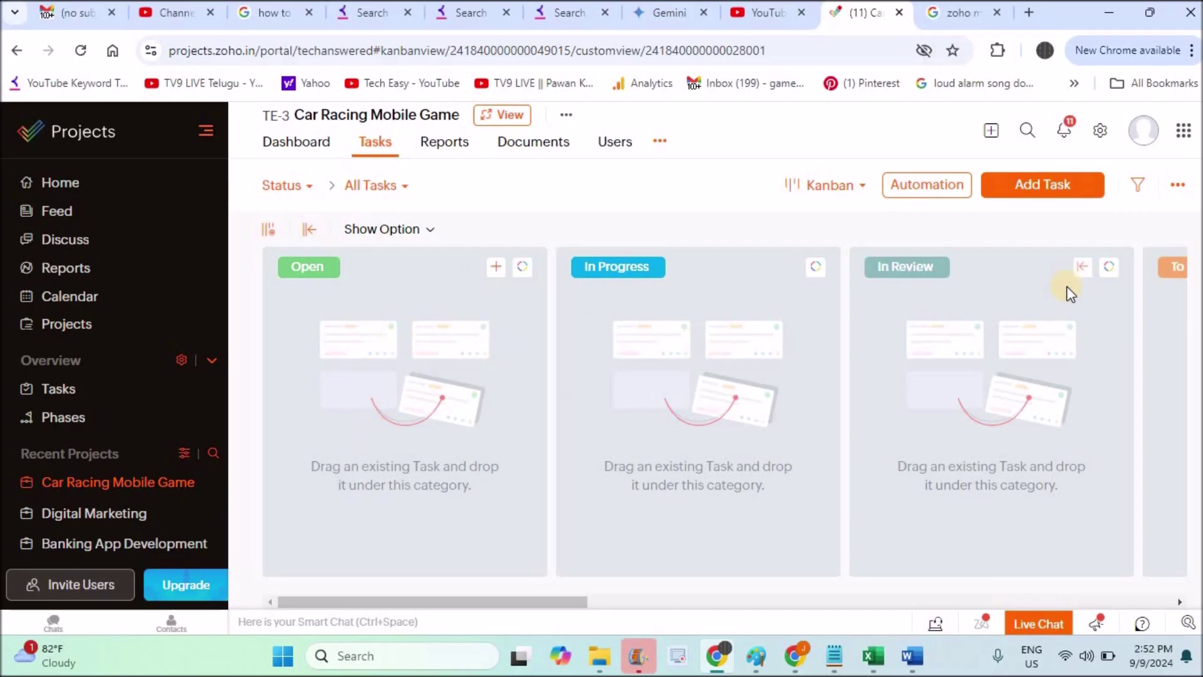
{"action": "left_click", "coordinate": [903, 603]}
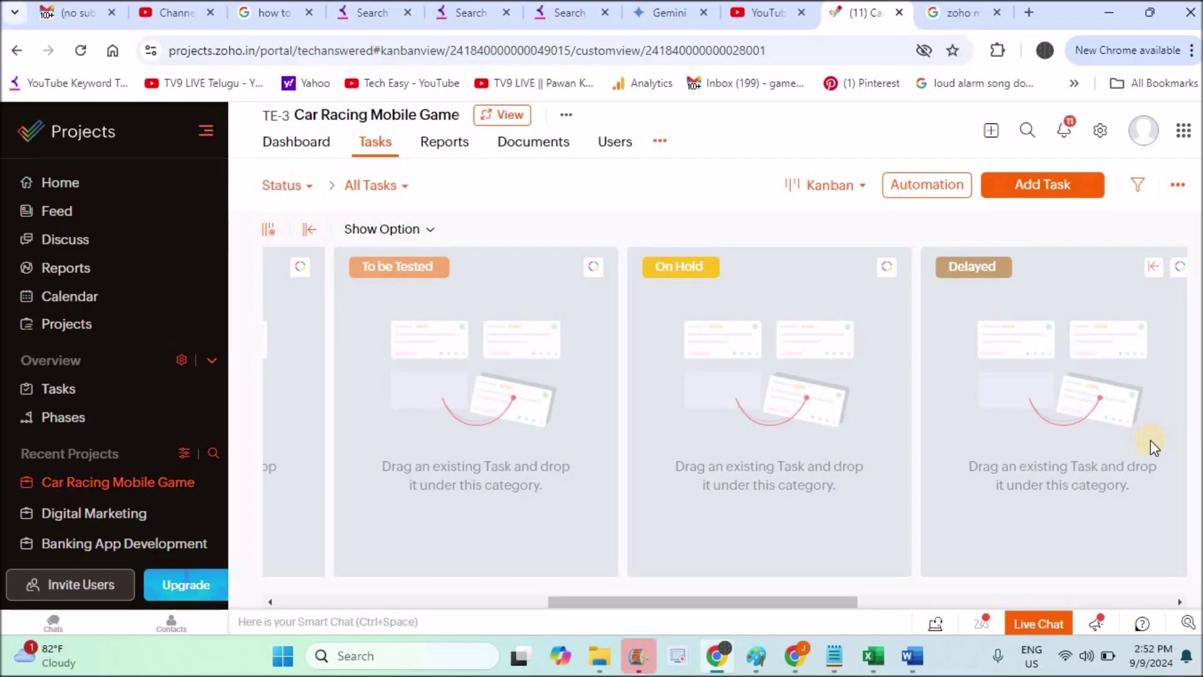
{"action": "left_click", "coordinate": [855, 188]}
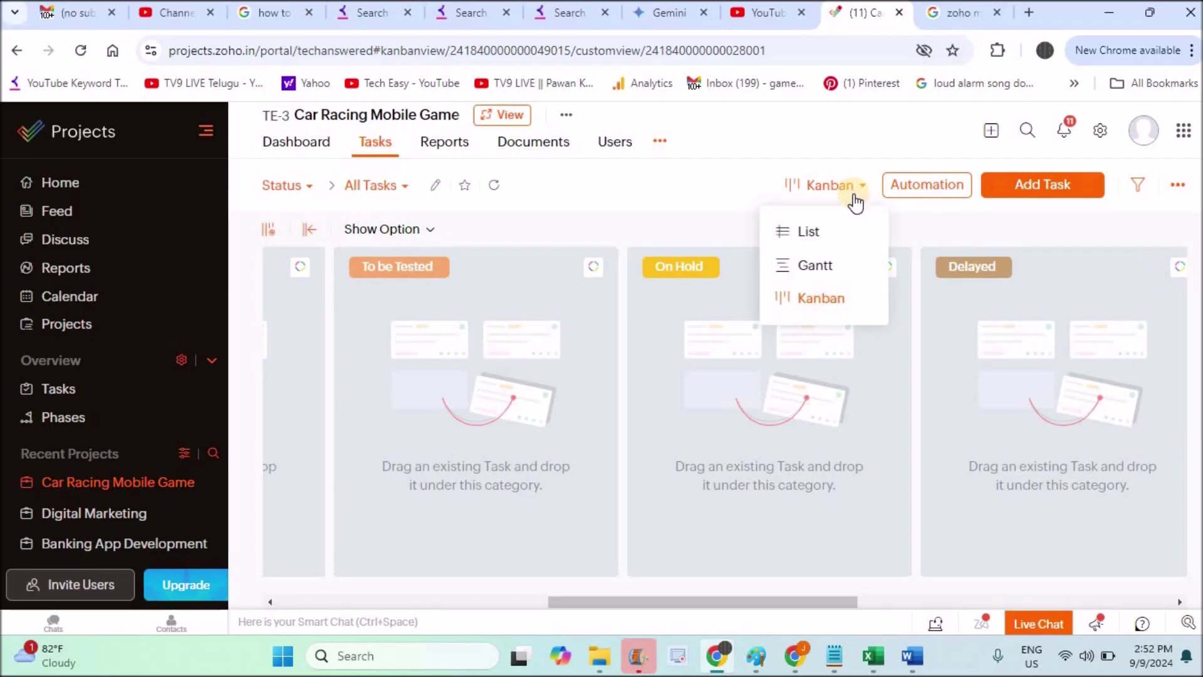
- Switch back to List layout, showing closed task CR1-T1 under General
{"action": "left_click", "coordinate": [820, 235]}
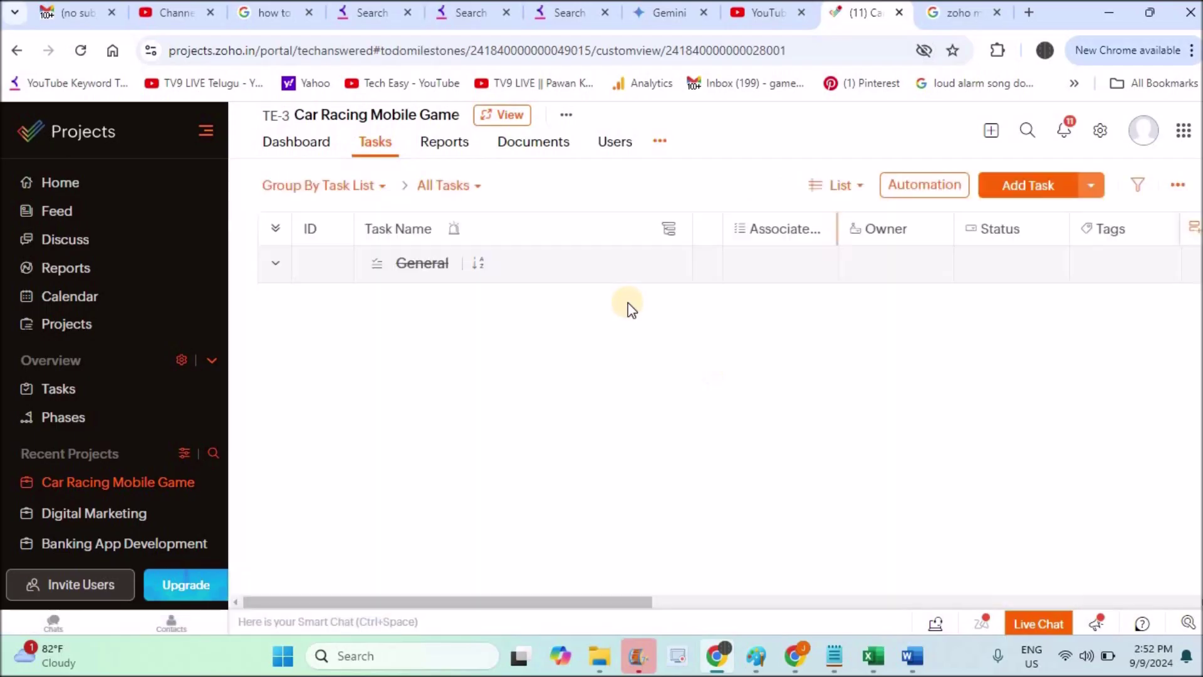
{"action": "mouse_move", "coordinate": [626, 306]}
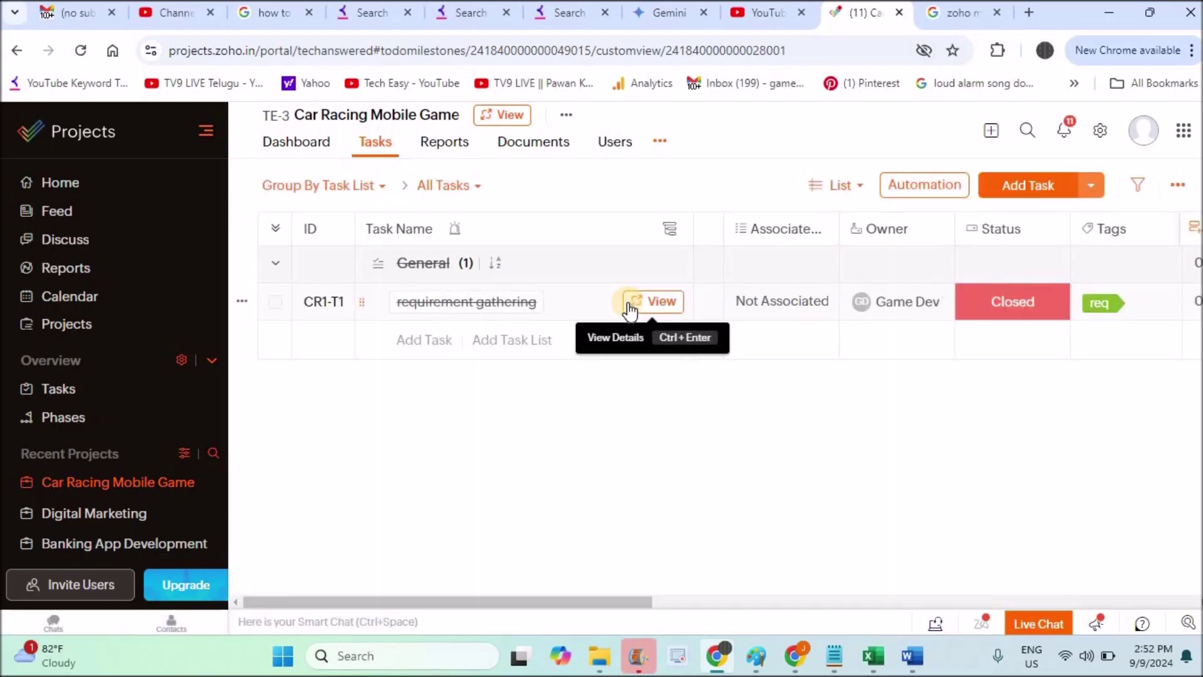